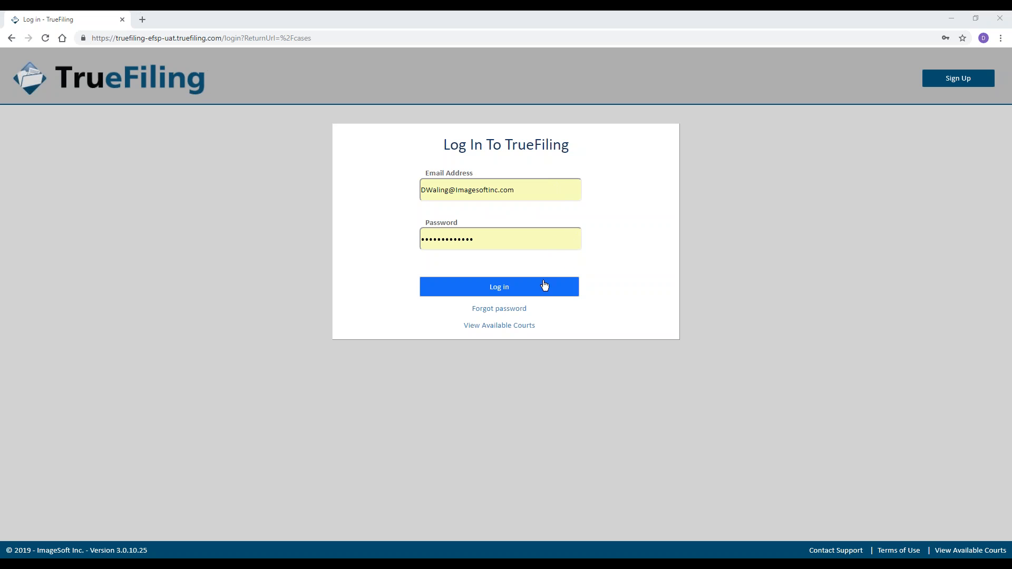
Open the Sign Up registration form from the header to create a new TrueFiling account.
click(950, 79)
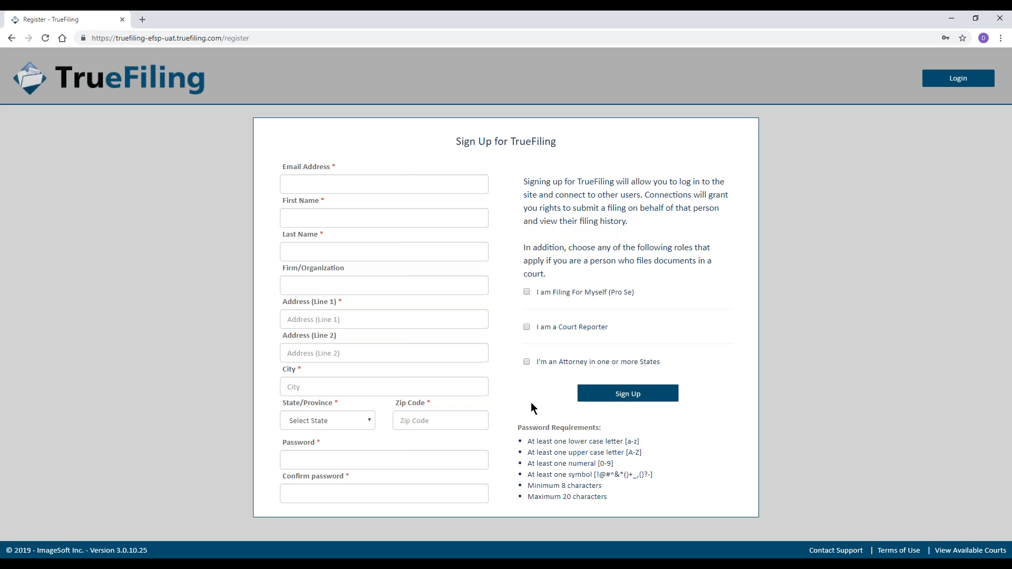
Register as an attorney licensed in California with a bar number, removing the extra state row.
click(526, 363)
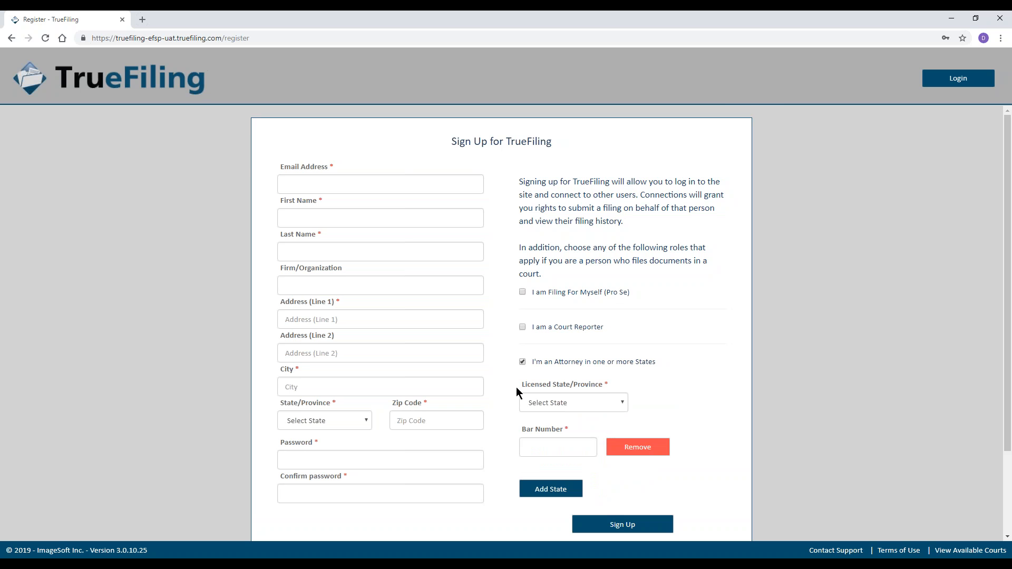
scroll(514, 390, down, 2)
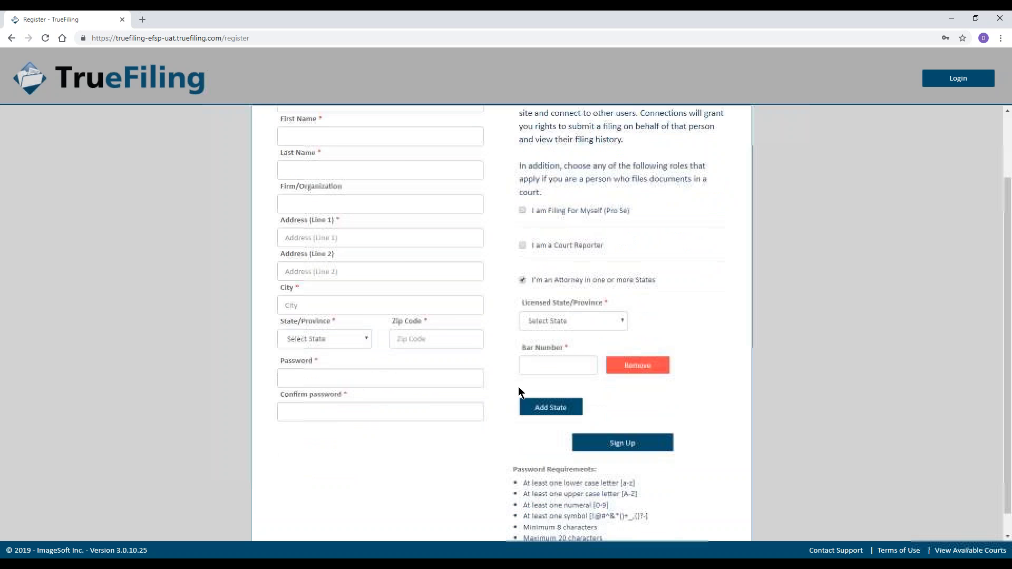
click(591, 301)
click(556, 365)
click(557, 343)
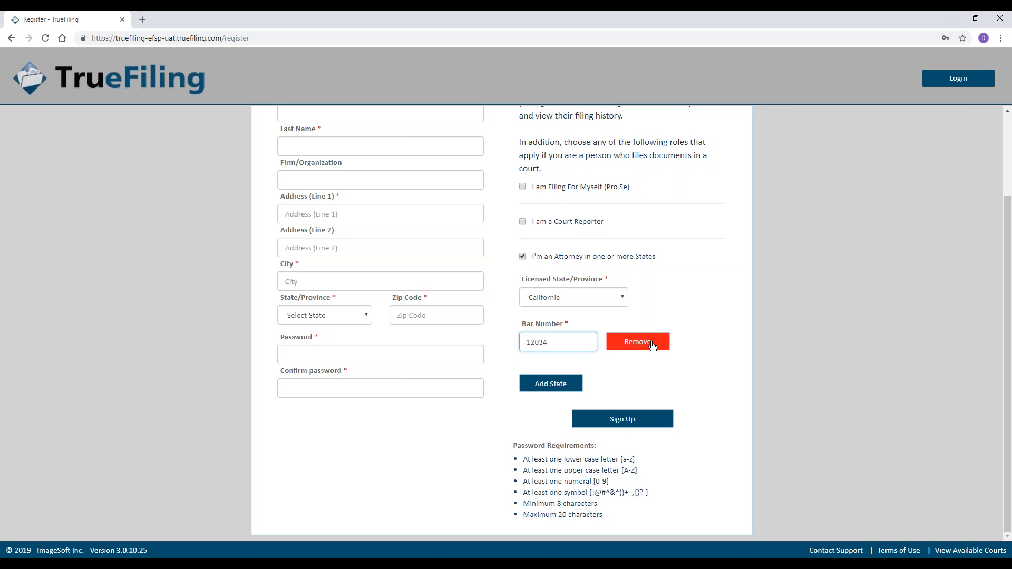
click(554, 388)
scroll(707, 371, down, 1)
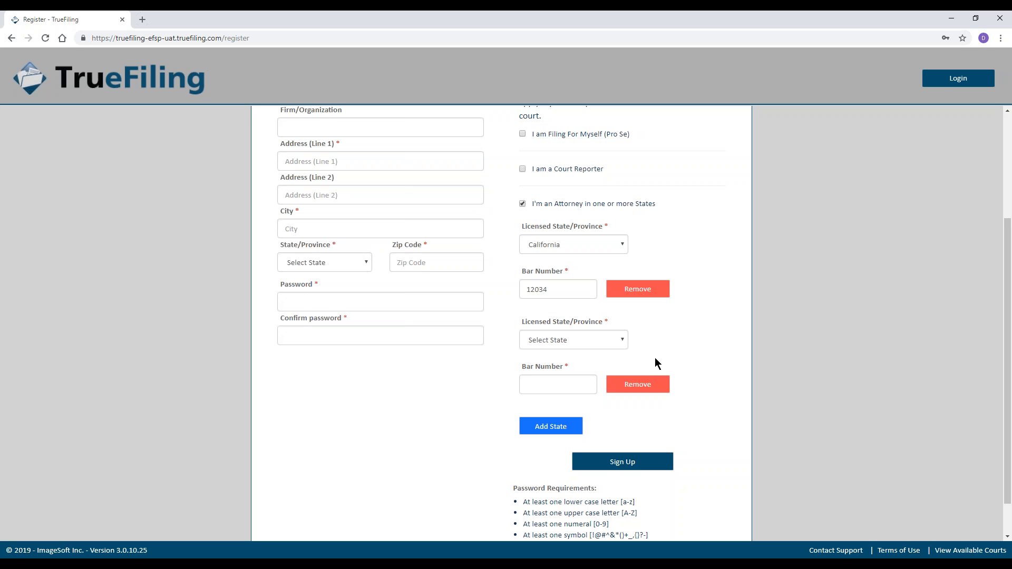
click(652, 390)
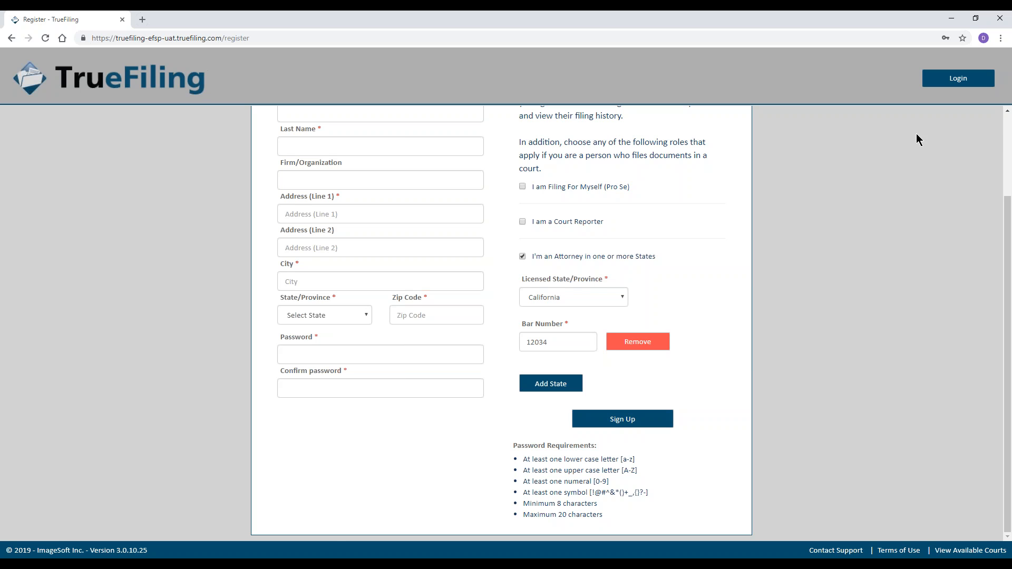
Log in with the autofilled credentials to reach the Case Search page.
click(973, 85)
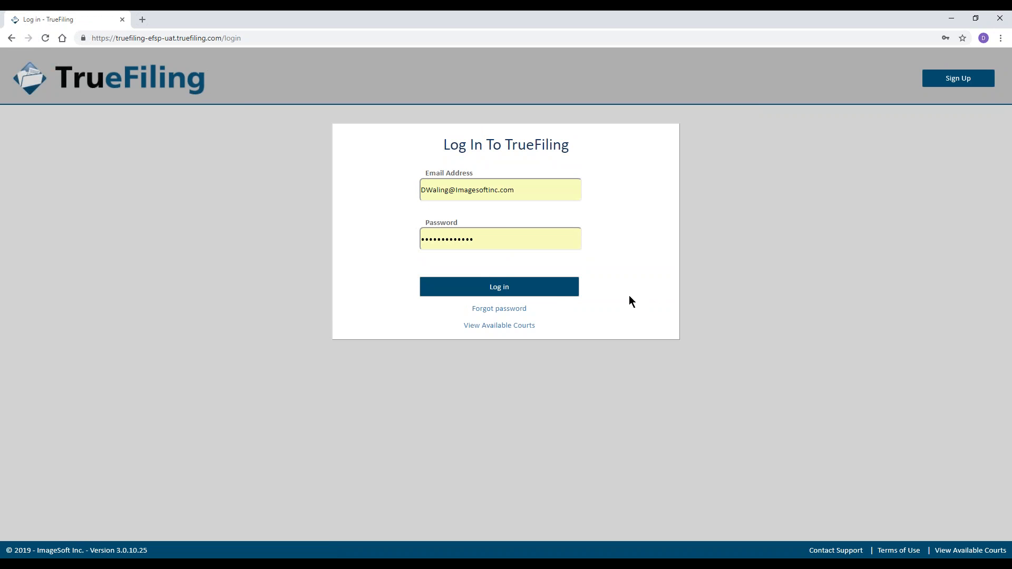
click(560, 289)
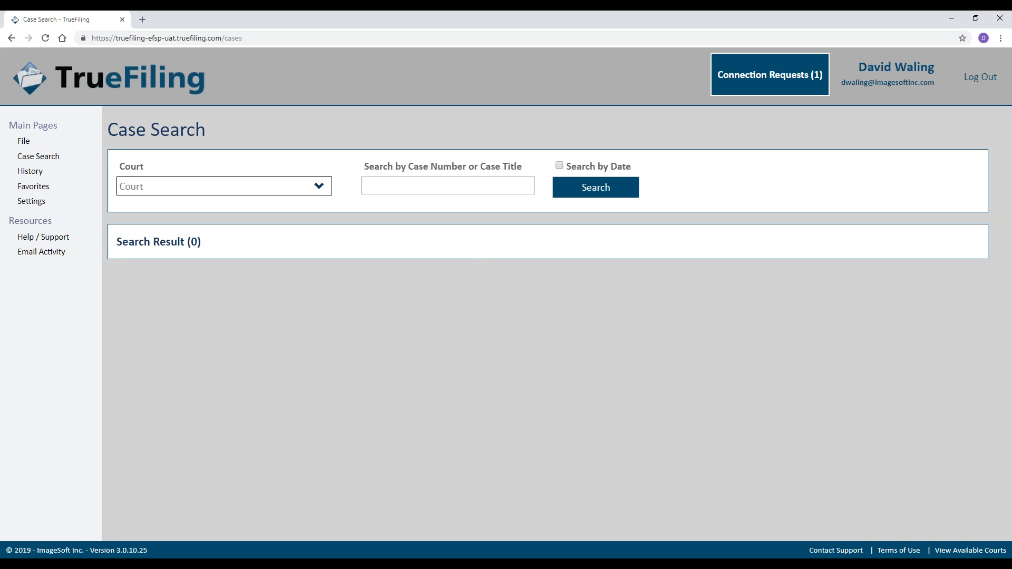
Expand My Information in Settings and review contact details, Update Password and Manage Roles.
click(40, 205)
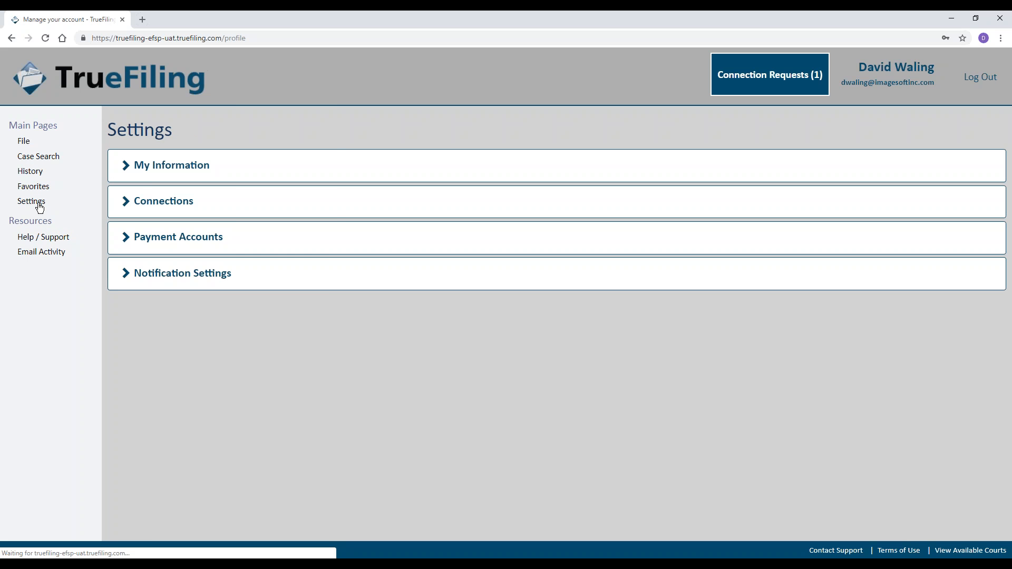
click(177, 167)
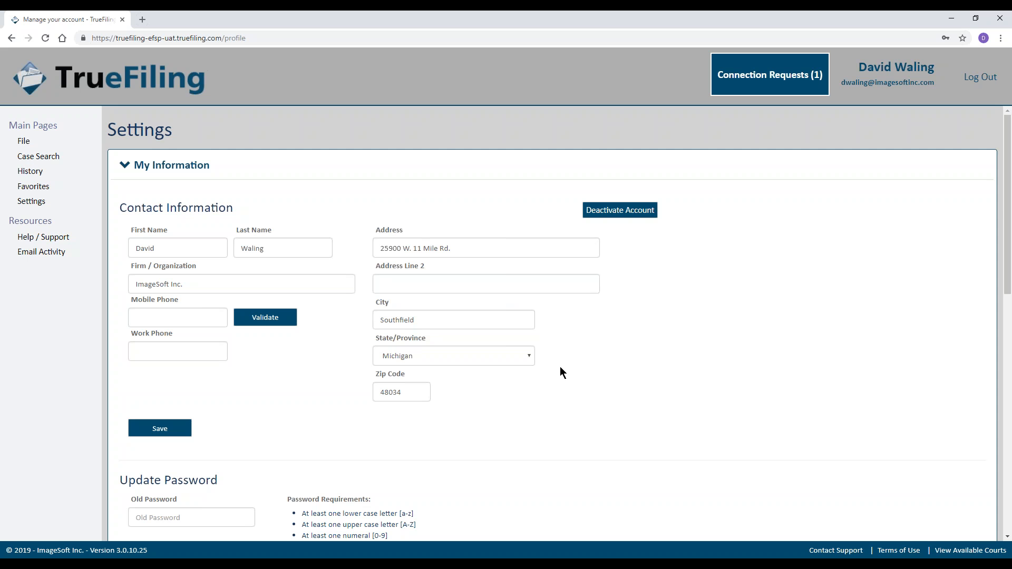
scroll(579, 376, down, 5)
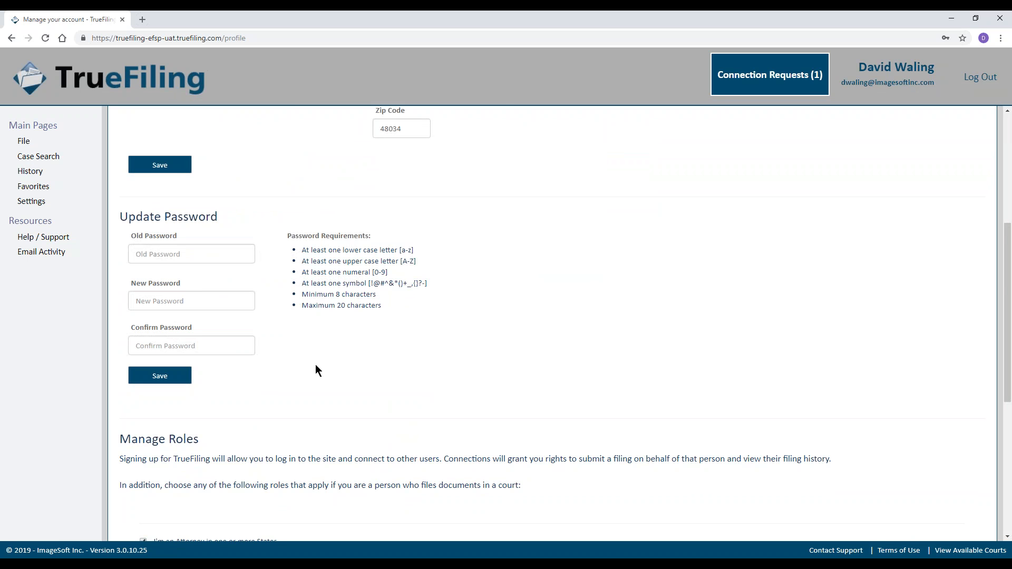
scroll(317, 369, down, 4)
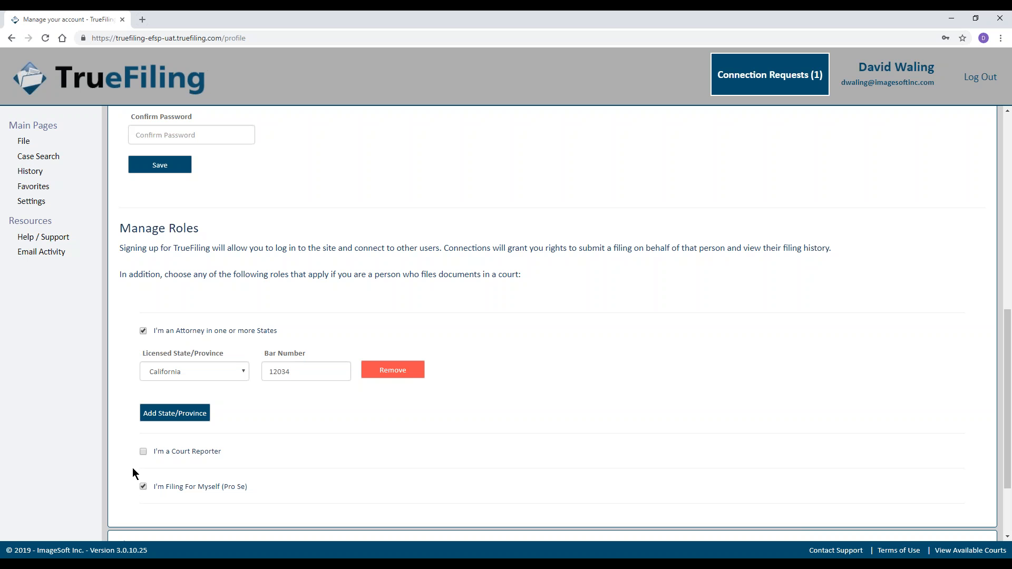
scroll(125, 491, down, 1)
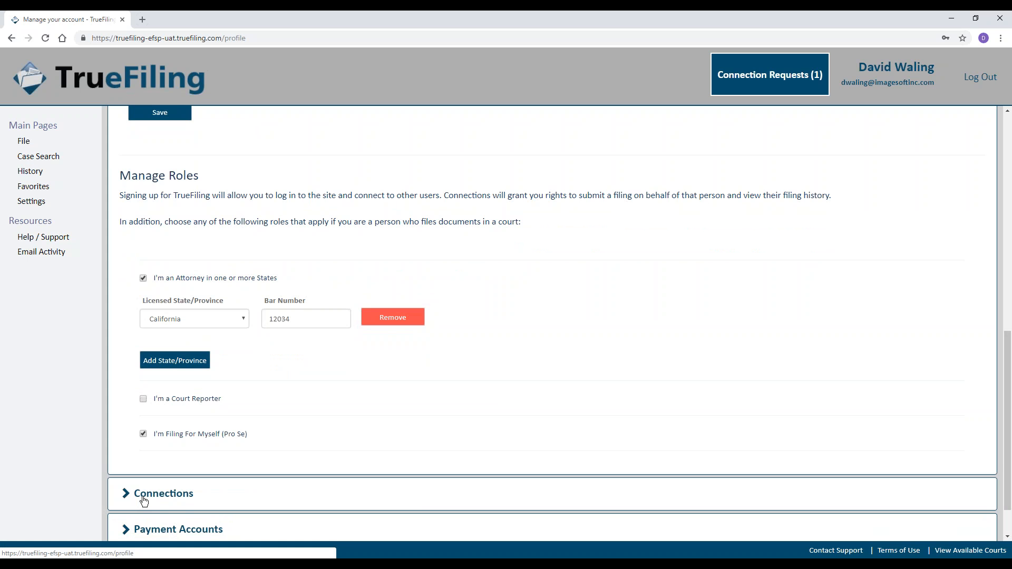
Expand Connections to review the five active connections and start the Add New Connection dialog.
click(149, 494)
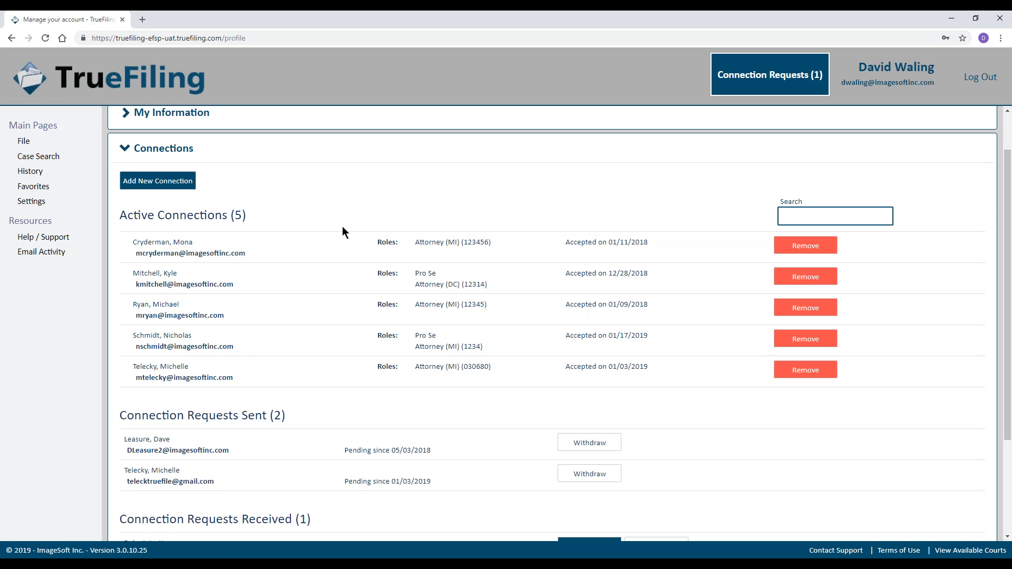
click(177, 185)
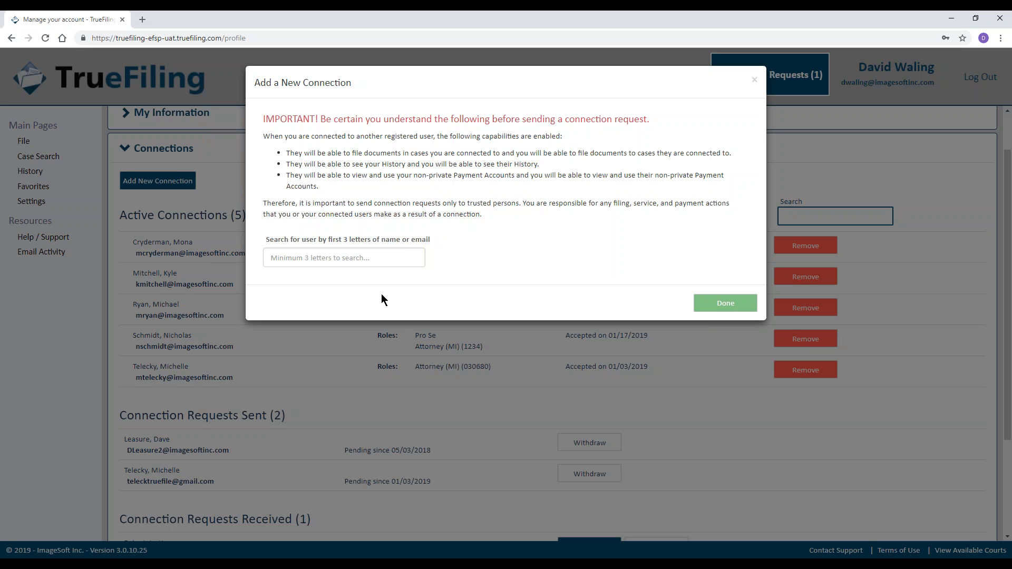
Close the Add a New Connection dialog with Done, sending no request.
click(726, 304)
Review the Connections list and open the Connection Requests (1) pending request.
scroll(343, 343, down, 1)
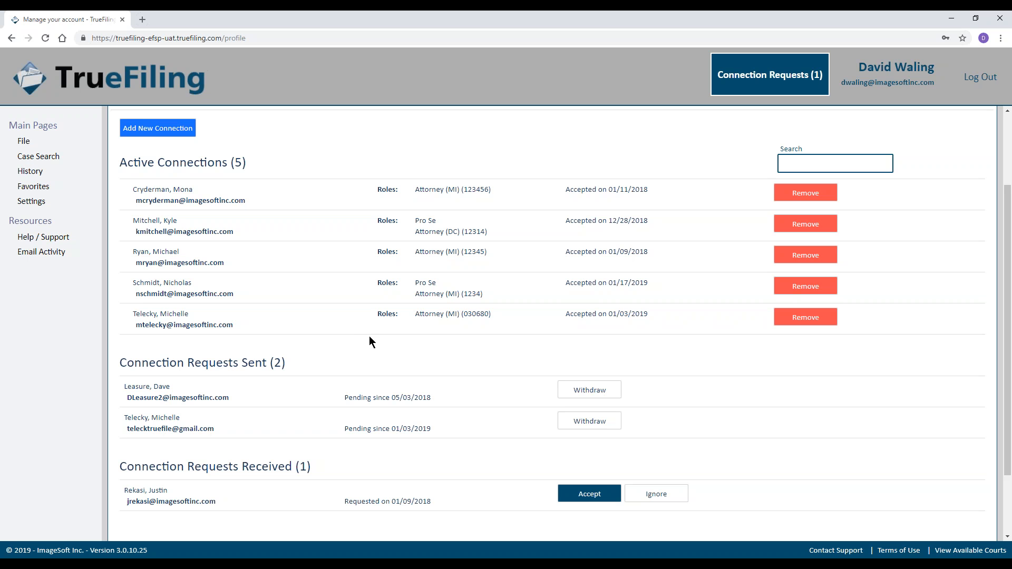
scroll(352, 379, down, 1)
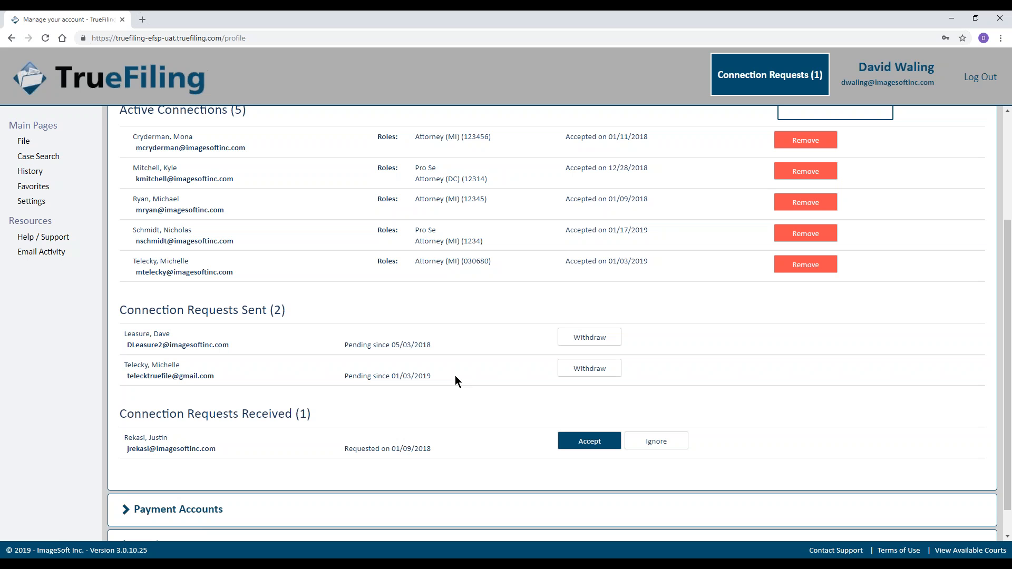
drag(116, 415, 327, 419)
click(325, 420)
click(760, 87)
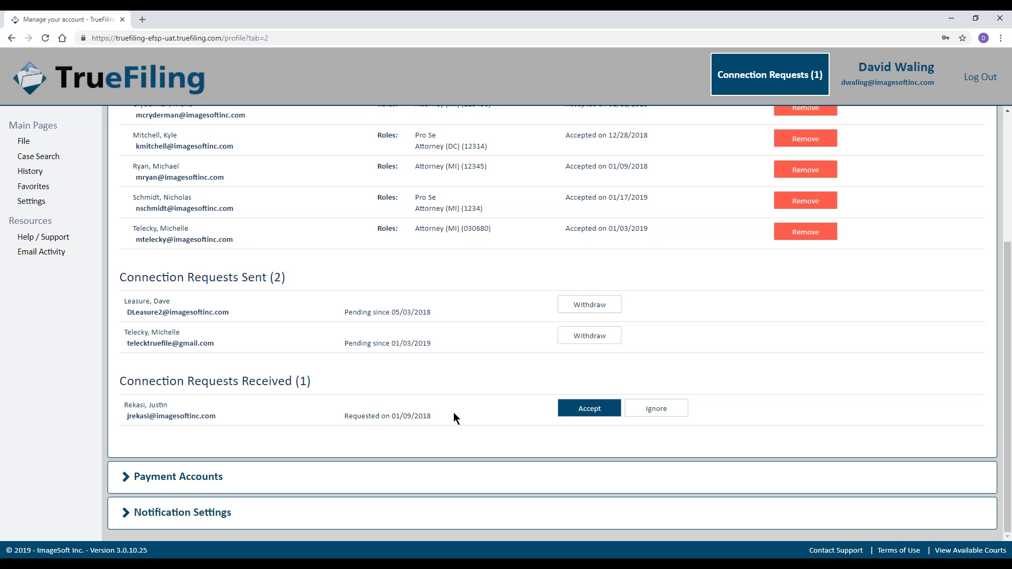
Accept the received connection request, then collapse the Connections section.
click(574, 416)
scroll(474, 401, up, 3)
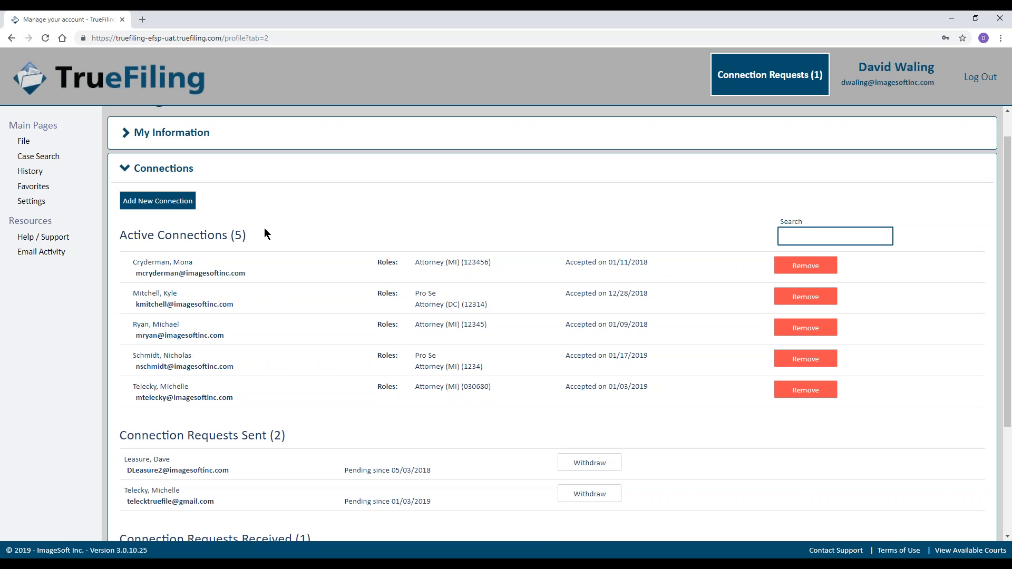
scroll(265, 229, down, 1)
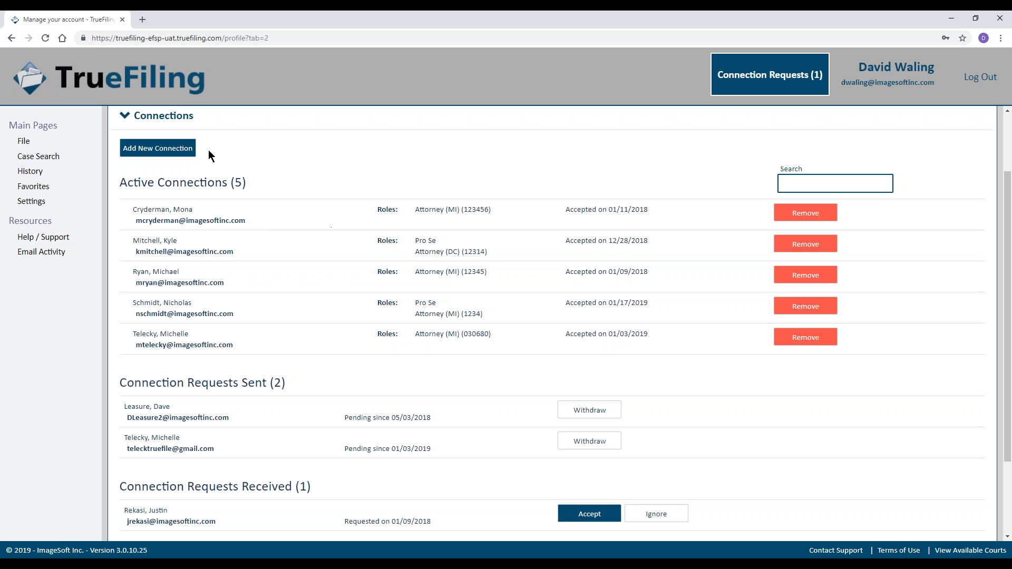
click(168, 121)
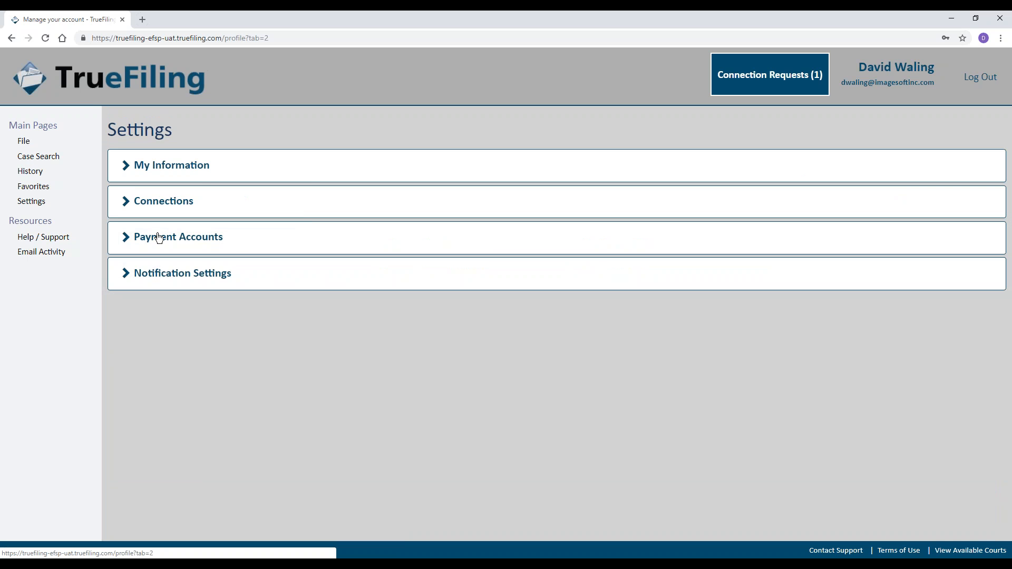
Expand Payment Accounts and show the private American Express card's billing and sharing details.
click(165, 243)
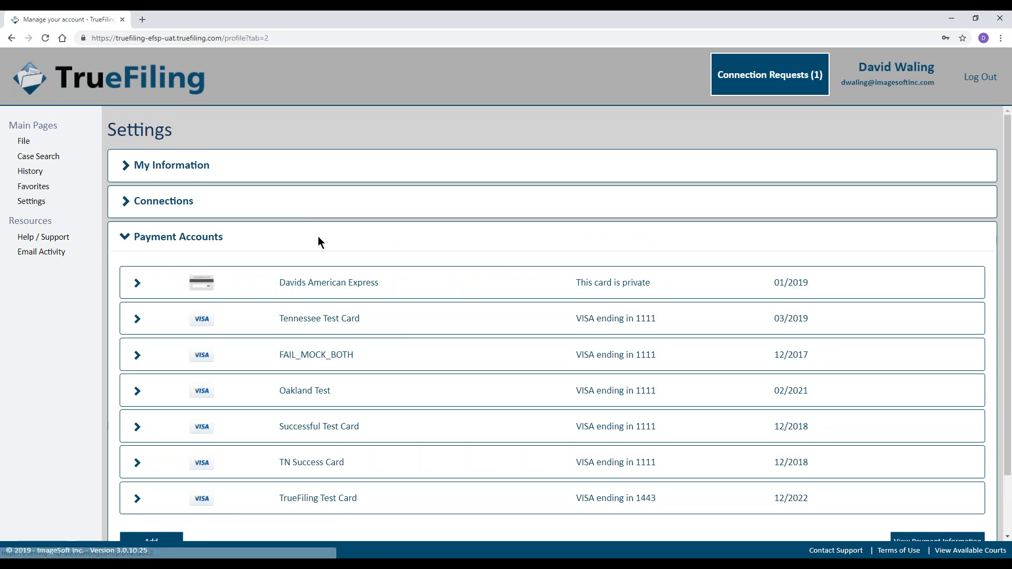
scroll(364, 229, down, 1)
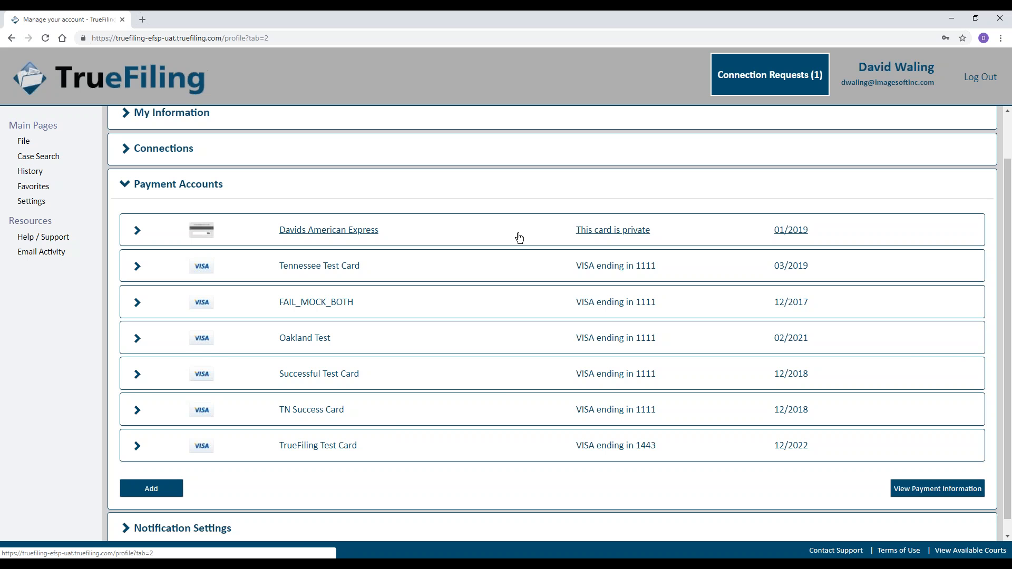
click(520, 238)
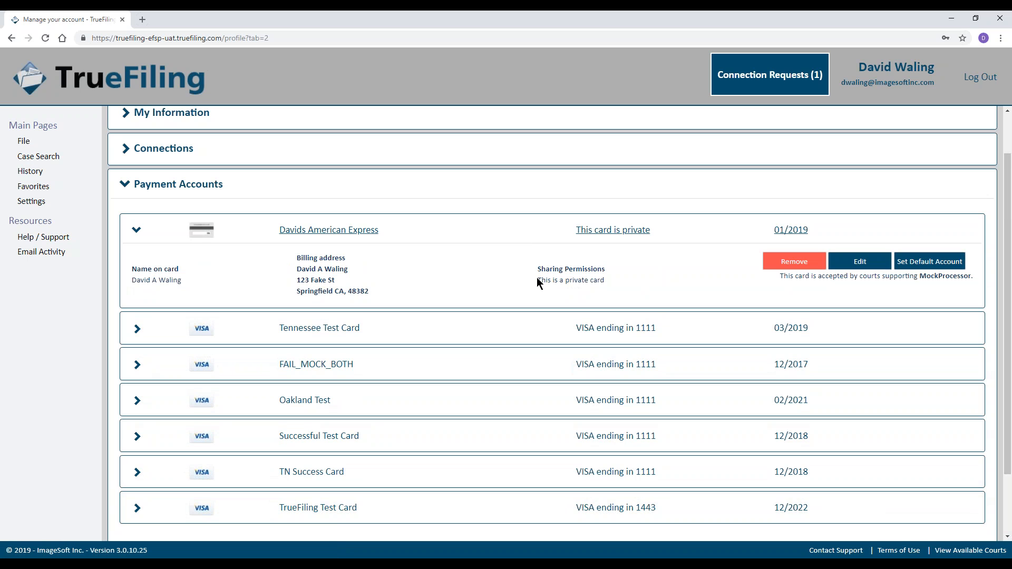
Save the American Express card's edits and reopen its details.
click(864, 263)
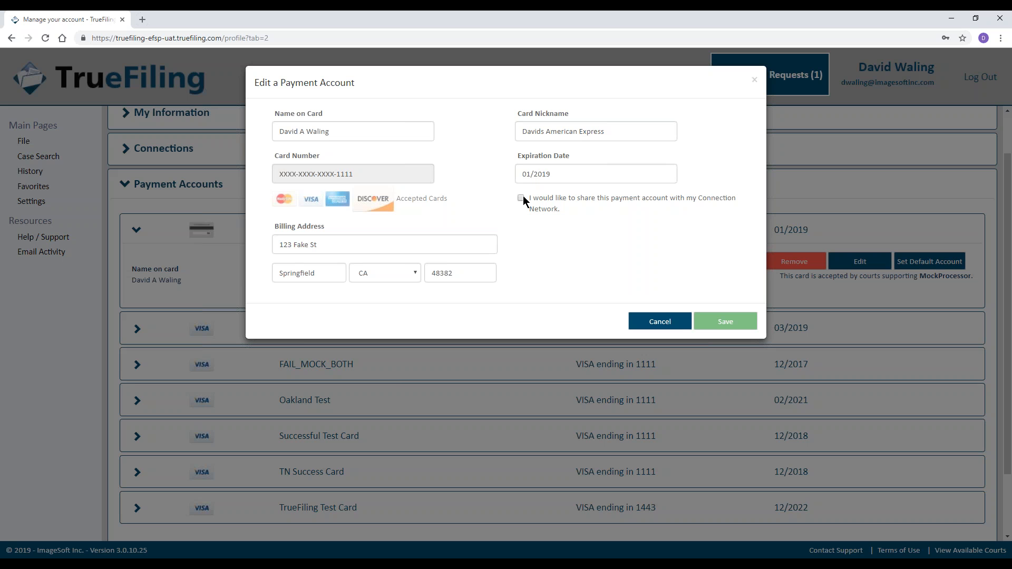
click(734, 325)
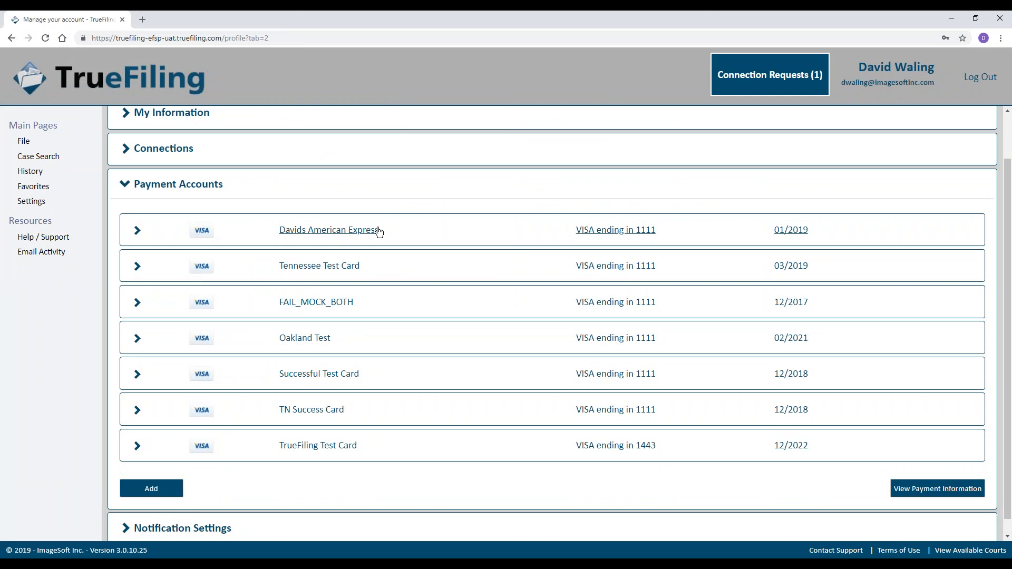
click(460, 236)
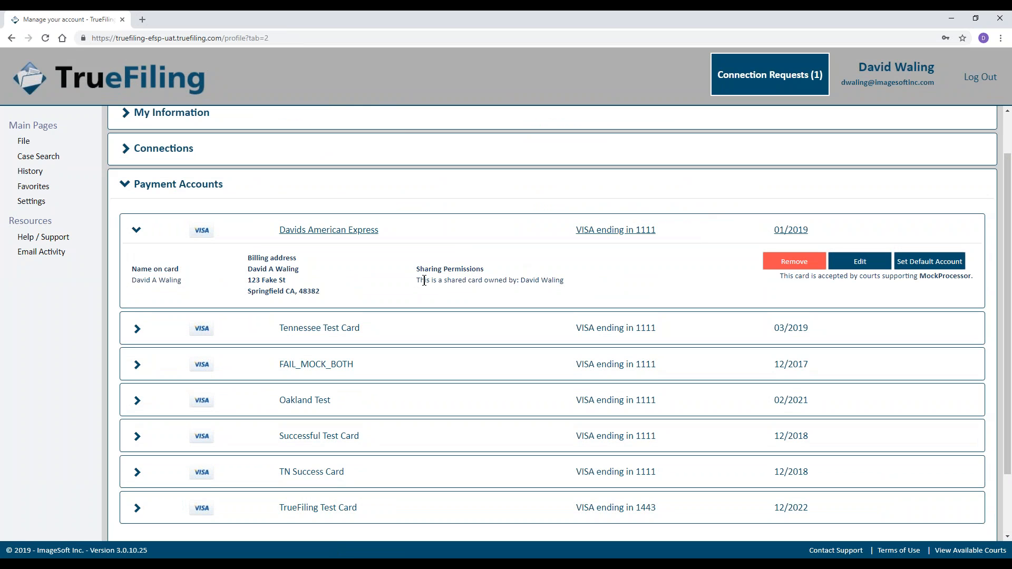
Unshare the card from the Connection Network, save it as private, then view the Successful Test Card.
click(860, 262)
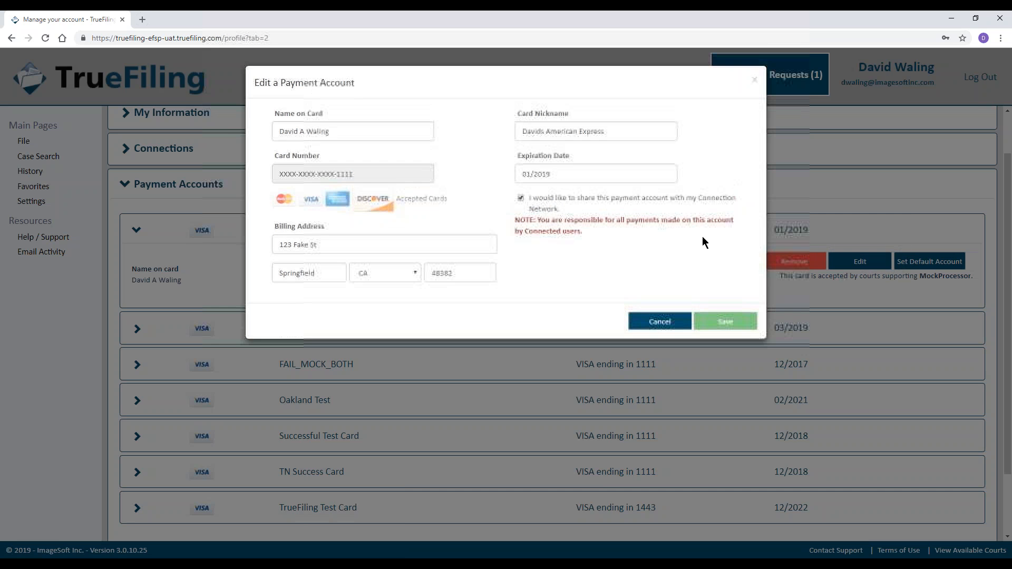
click(518, 198)
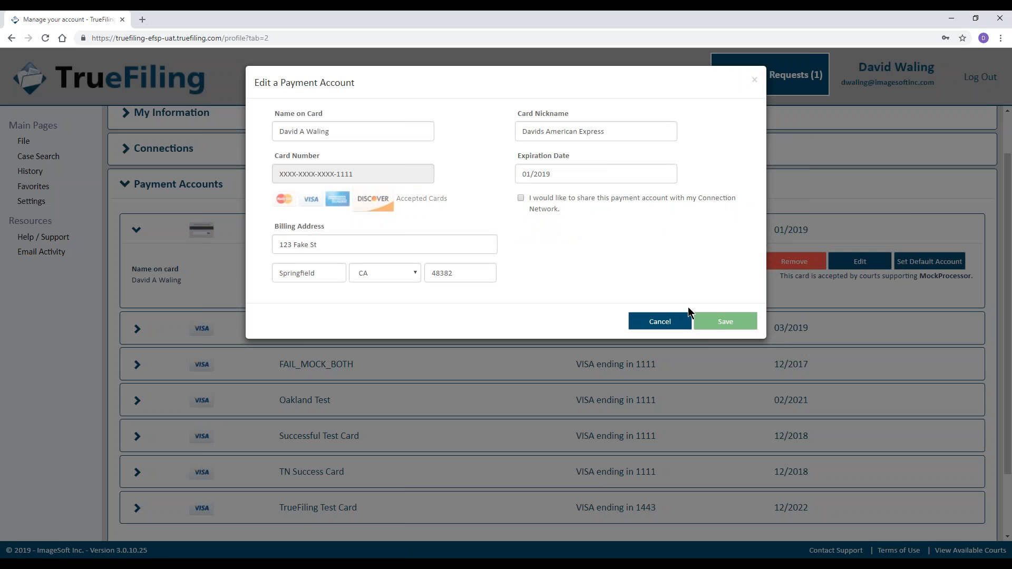
click(717, 322)
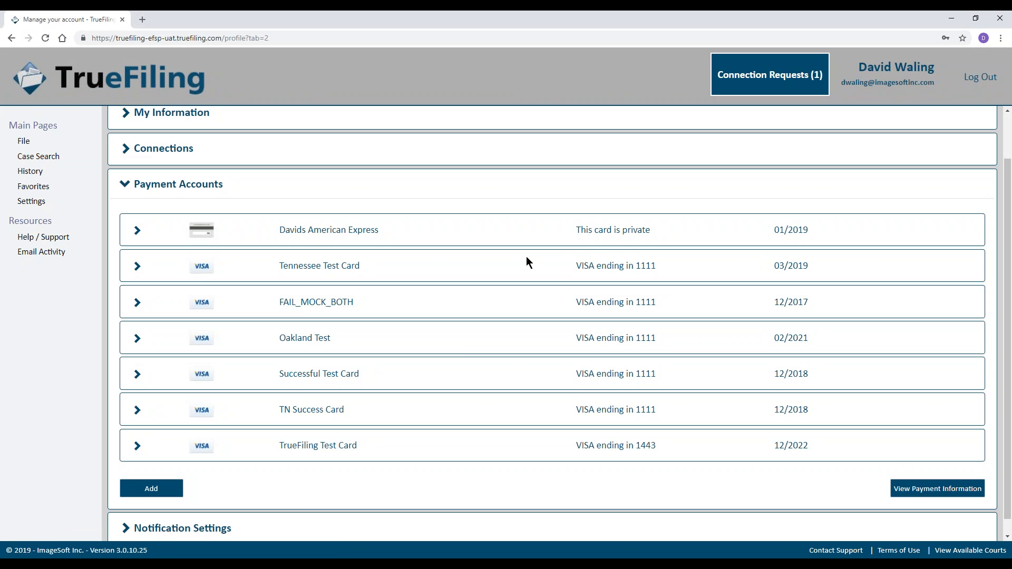
click(436, 380)
scroll(437, 380, down, 1)
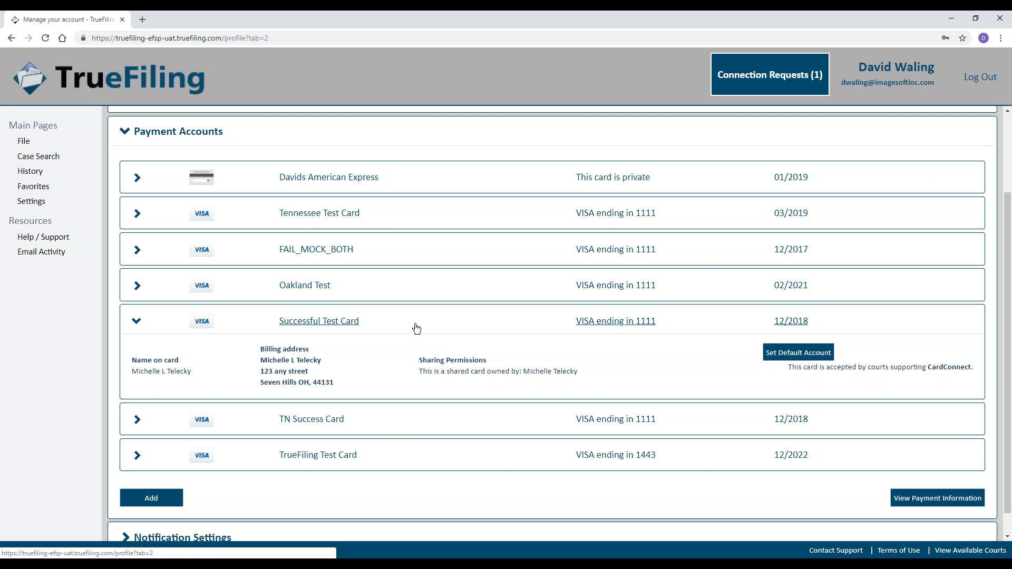
Collapse the test card and Payment Accounts, cancelling the new payment account form without adding a card.
click(415, 332)
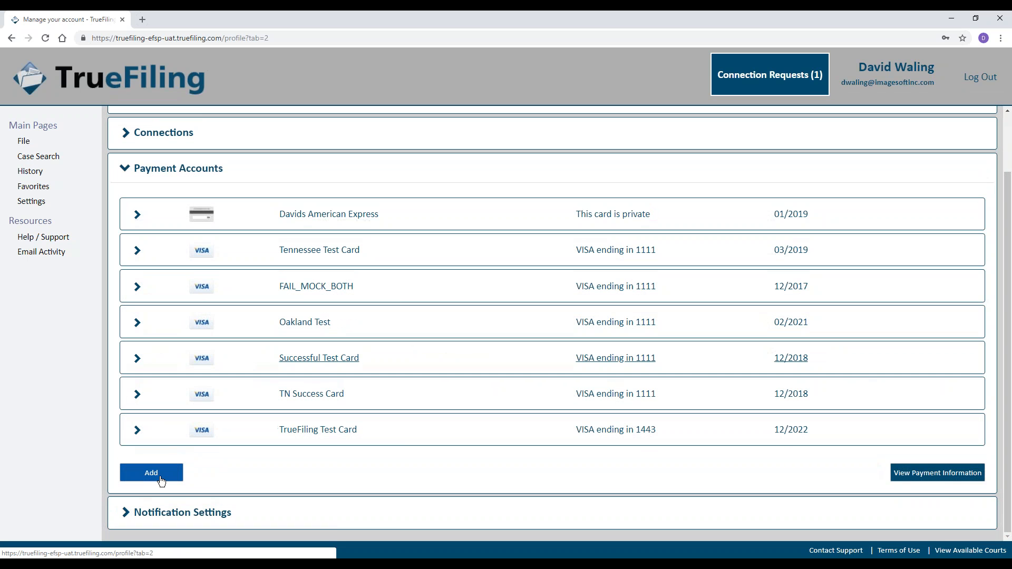
click(161, 481)
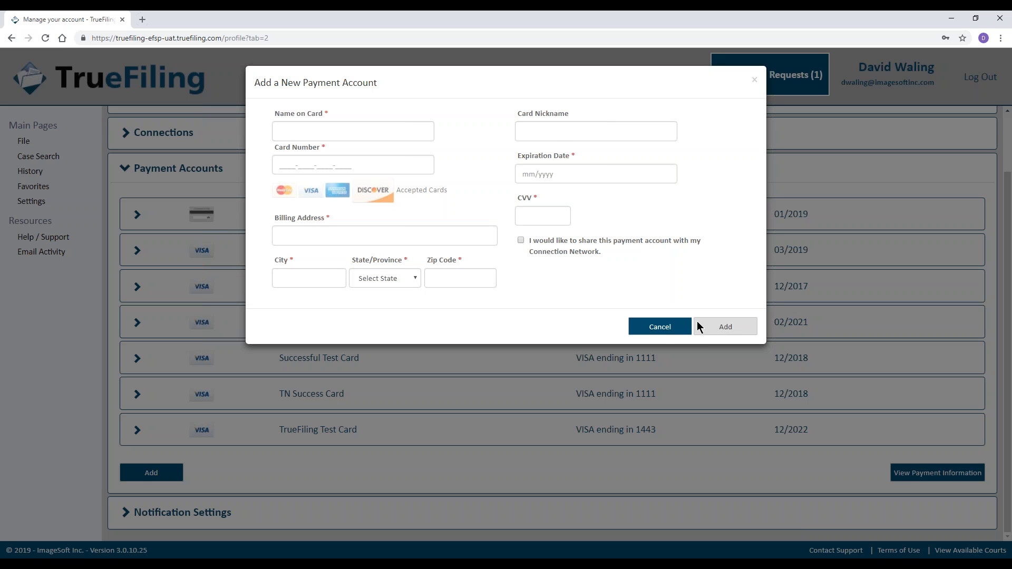
click(670, 328)
click(185, 174)
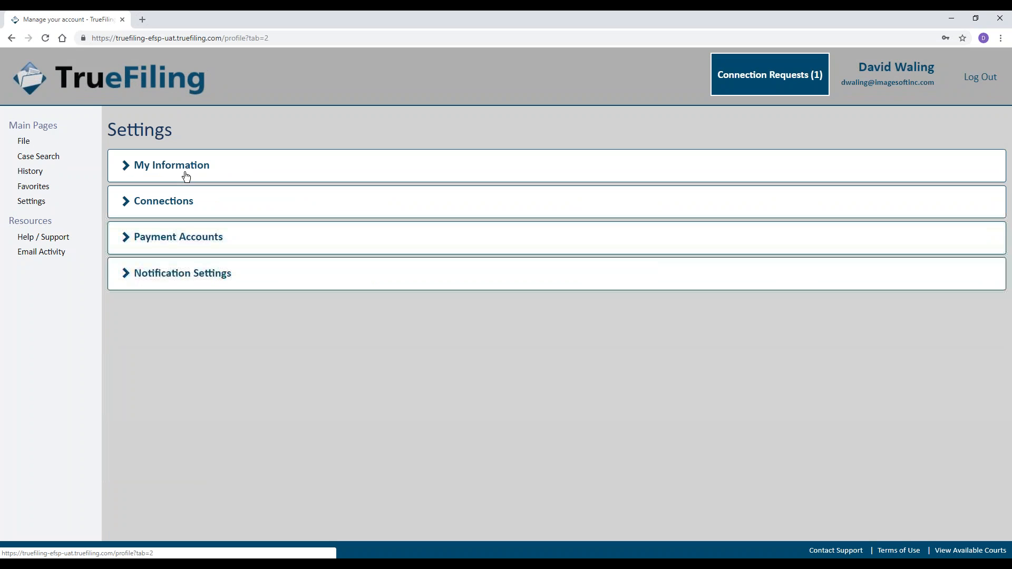
Expand Notification Settings to review which events trigger text or email alerts.
click(180, 277)
scroll(376, 244, down, 1)
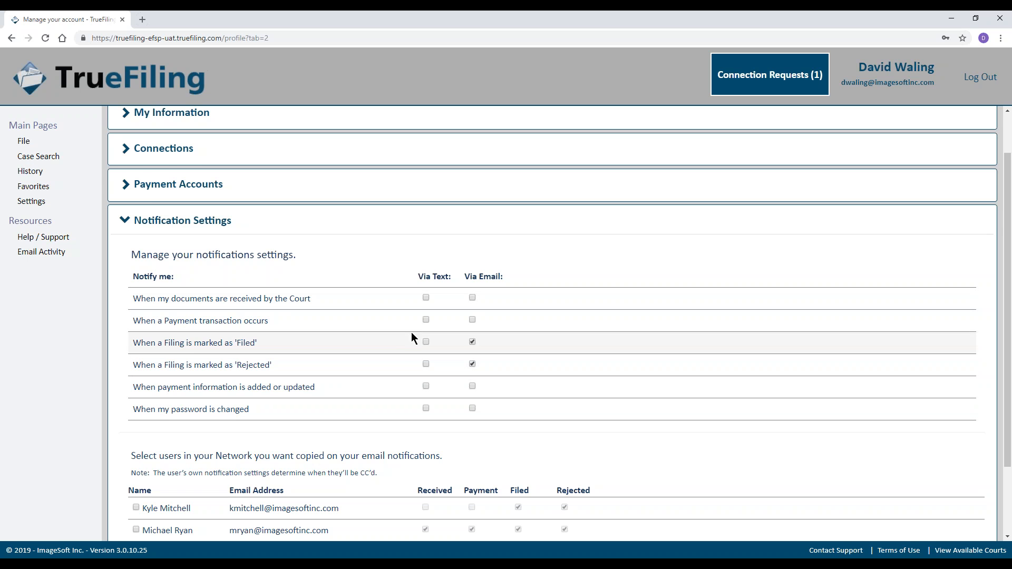
scroll(396, 364, up, 1)
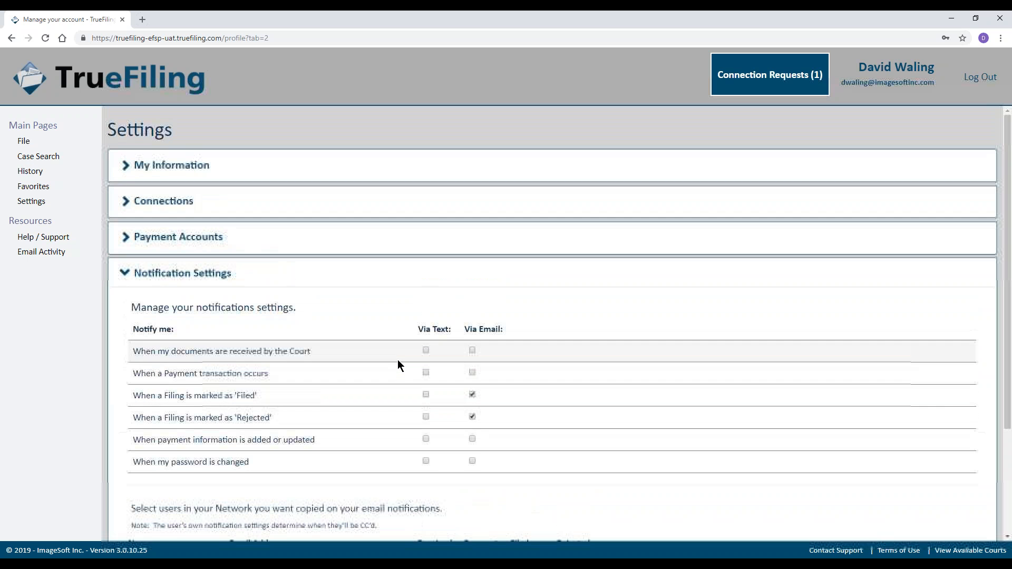
click(165, 170)
scroll(232, 216, down, 3)
scroll(262, 238, up, 2)
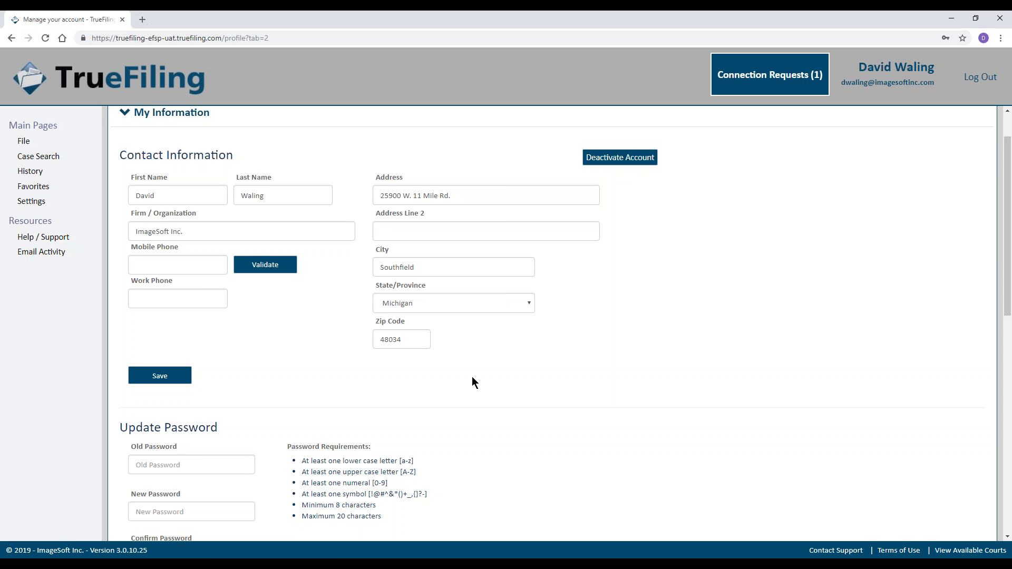
click(178, 117)
click(165, 275)
scroll(323, 321, down, 1)
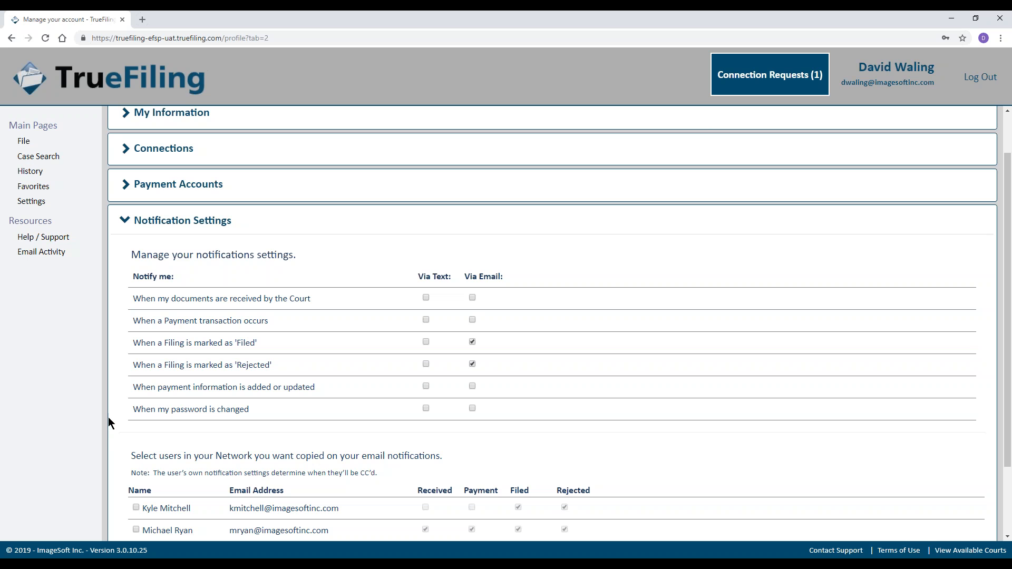
Tick the last network user in the table to copy them on email notifications.
scroll(108, 419, down, 3)
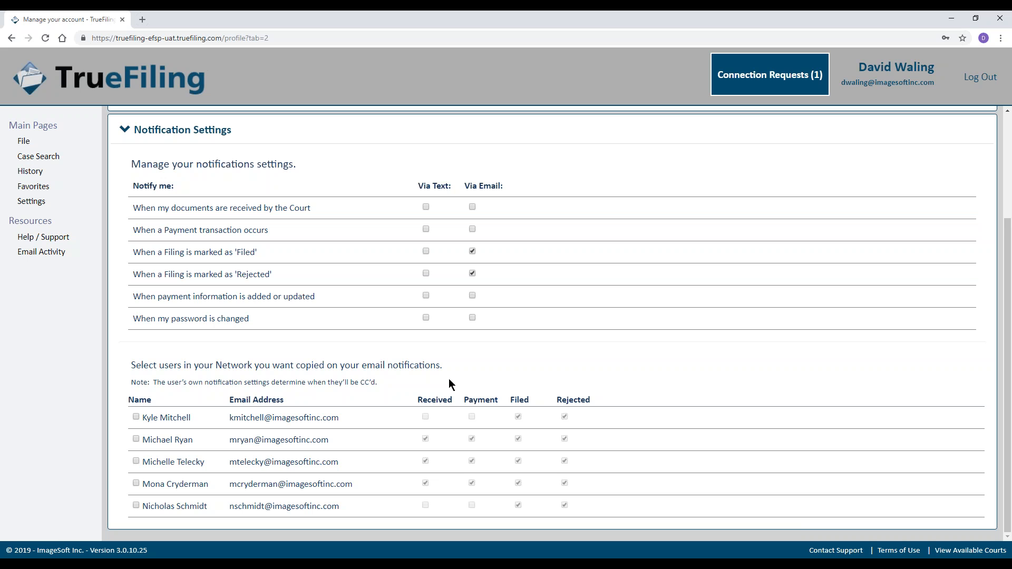
click(136, 506)
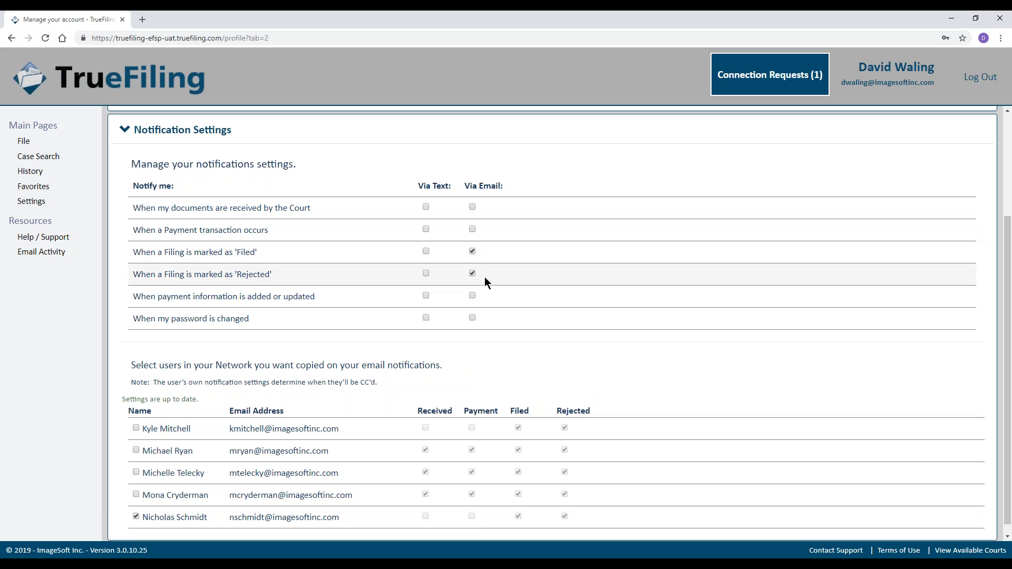
scroll(501, 364, down, 1)
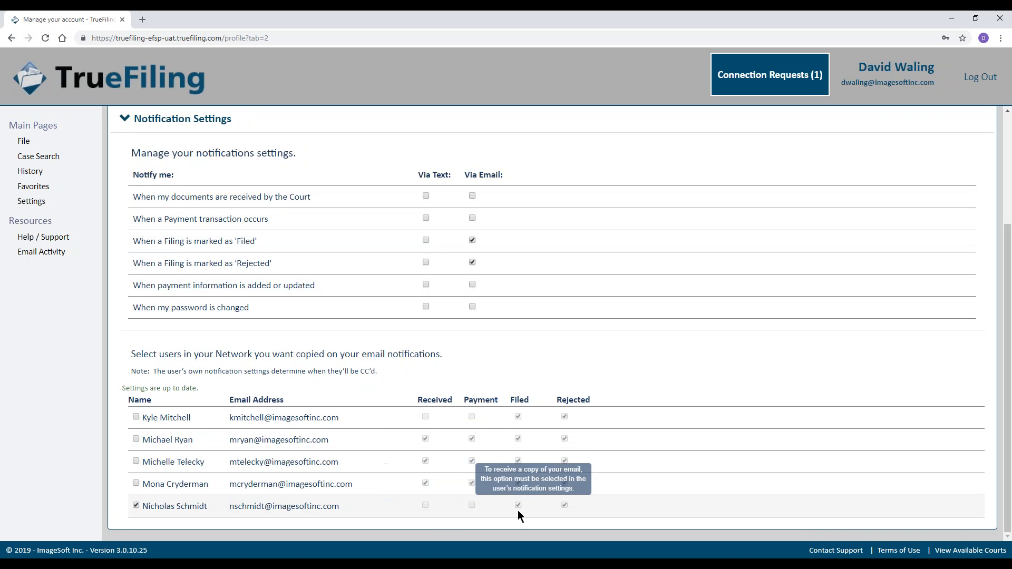
Enable Via Email alerts for court receipt, payment transactions, payment-info changes and password changes.
click(472, 200)
click(474, 230)
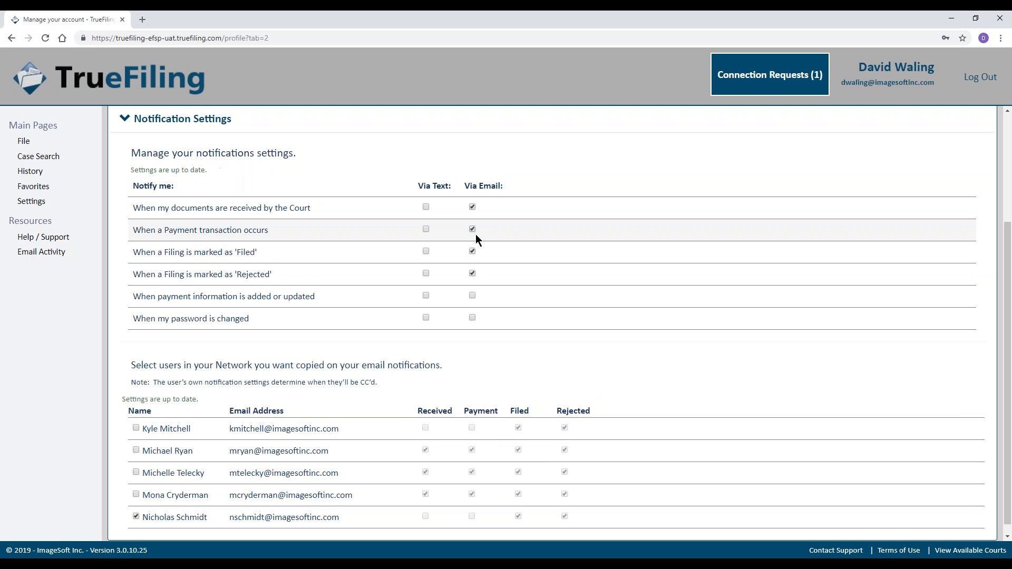
click(472, 296)
click(473, 317)
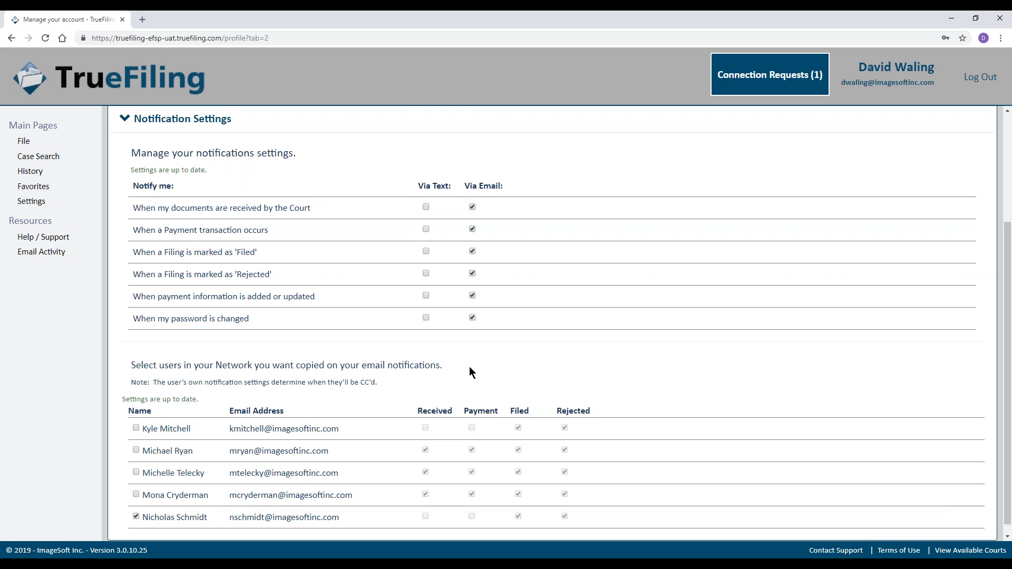
scroll(520, 360, down, 1)
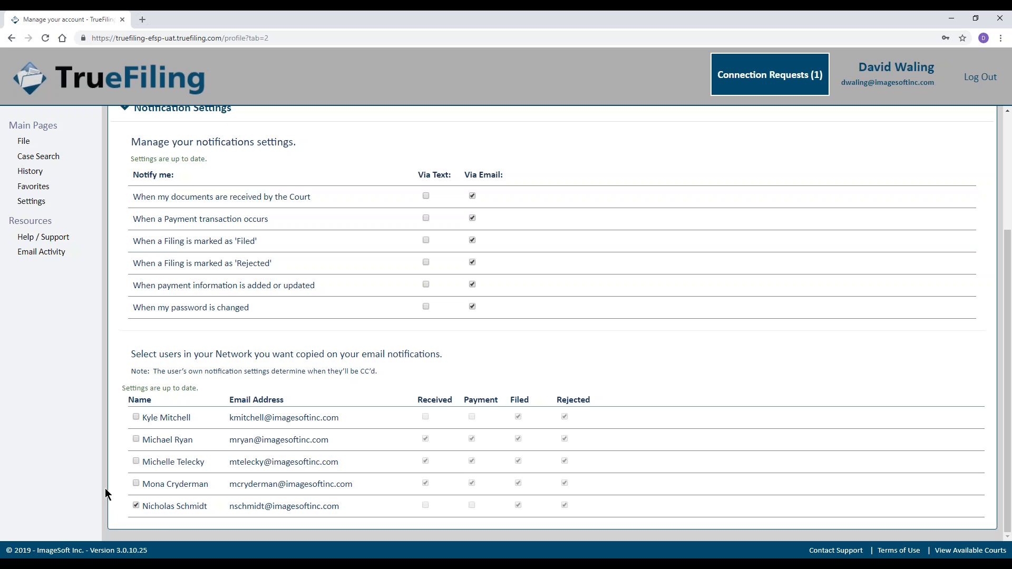
scroll(135, 476, up, 2)
Collapse Notification Settings so all four Settings sections are closed.
click(143, 214)
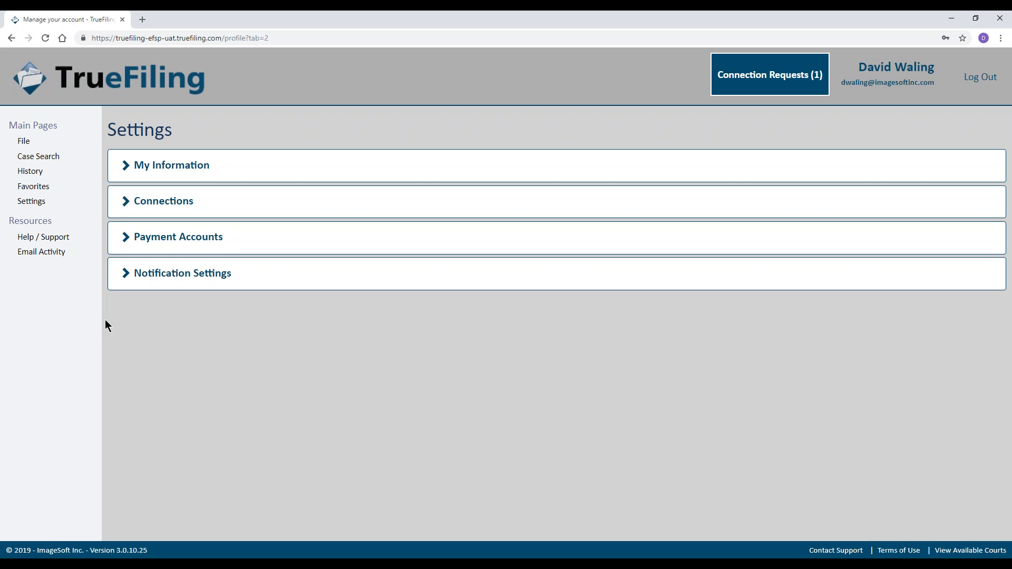
View the Favorites list and select case number A153992 in the last row.
click(34, 188)
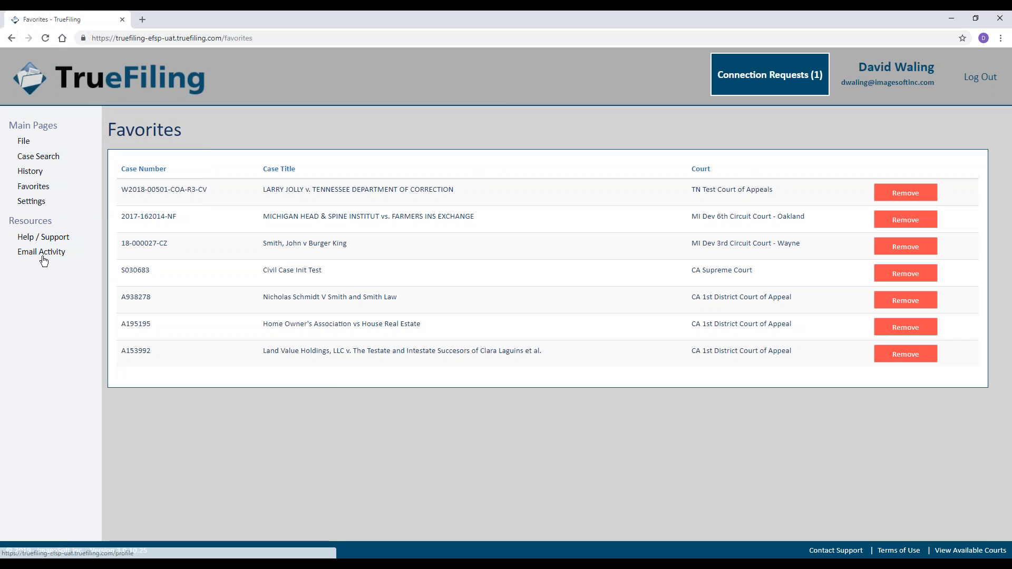
drag(153, 353, 118, 356)
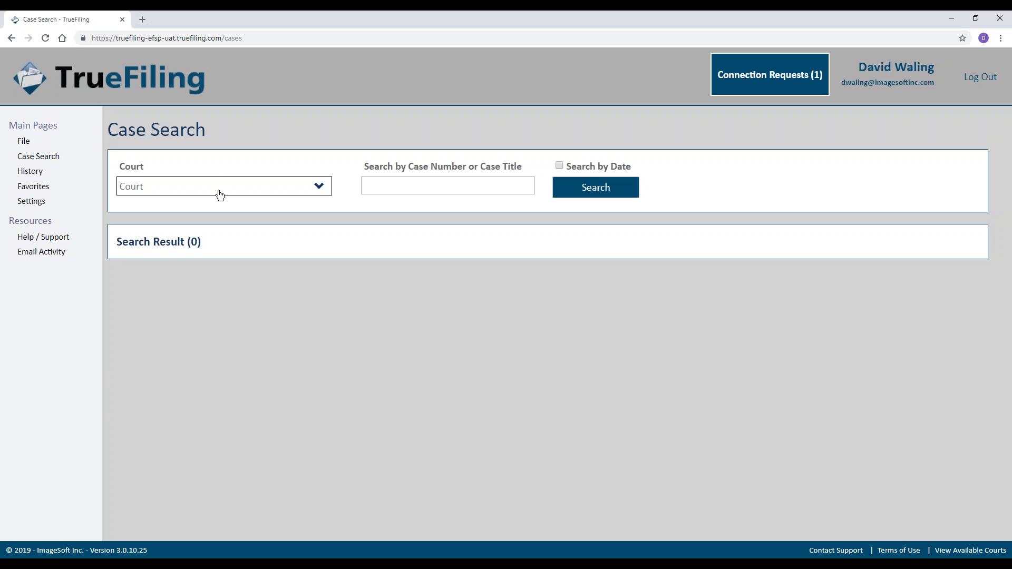
Open the Case Search Court dropdown and expand California to list its appellate courts.
click(220, 195)
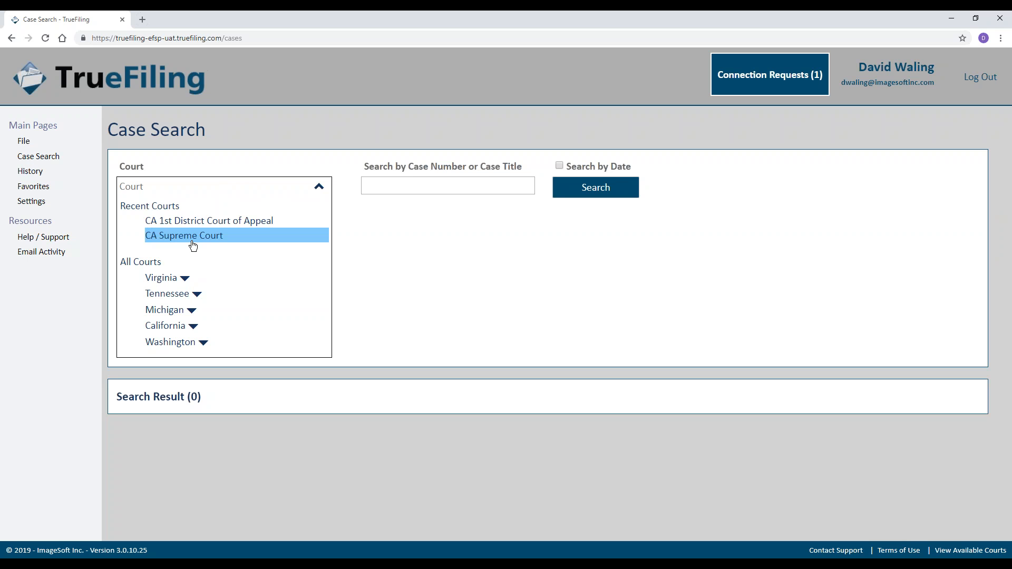
click(192, 326)
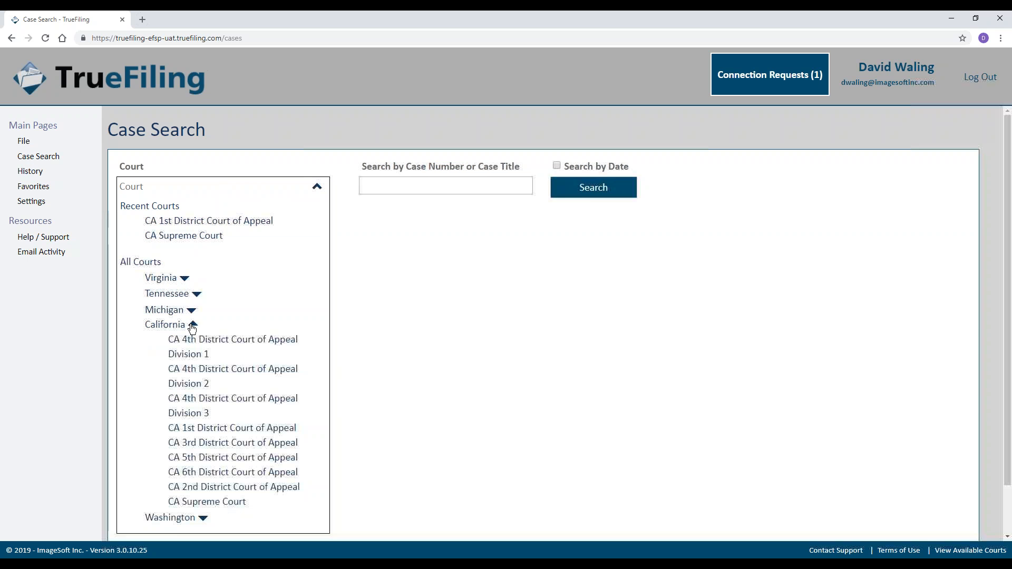
scroll(192, 328, down, 2)
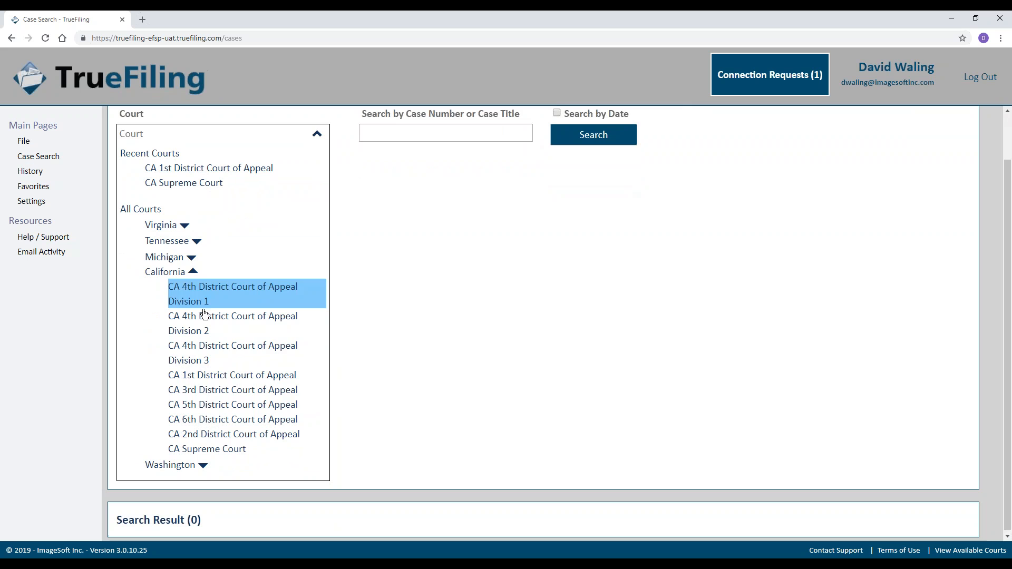
scroll(206, 349, up, 2)
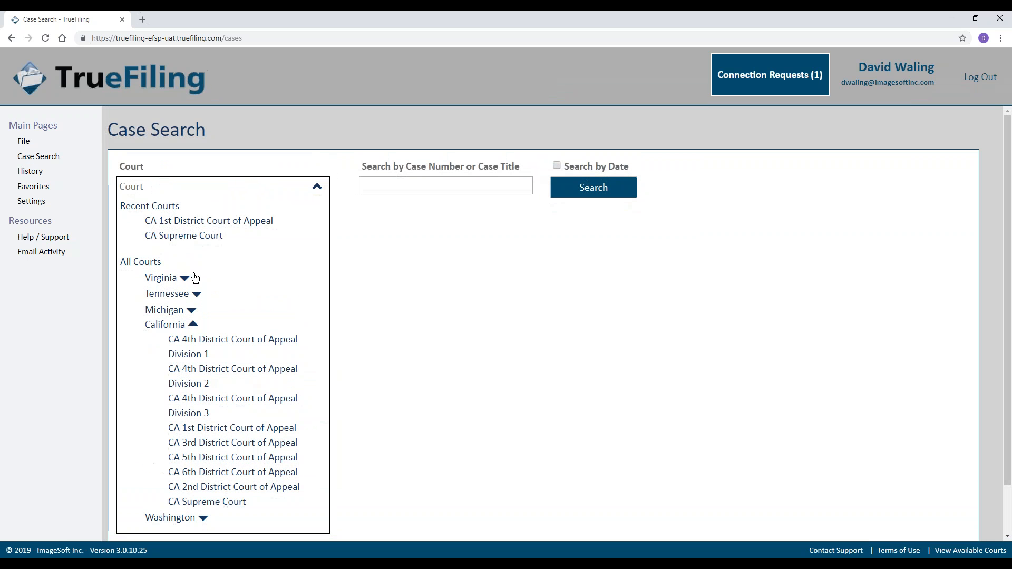
Pick CA 1st District Court of Appeal from Recent Courts and search case number A153992.
click(191, 221)
click(388, 190)
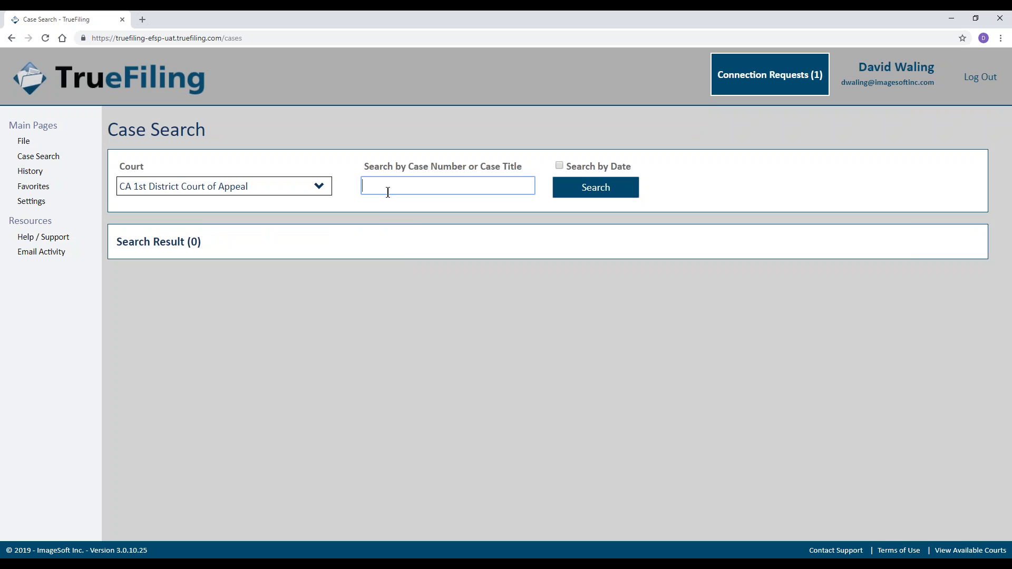
text(A153992)
click(585, 197)
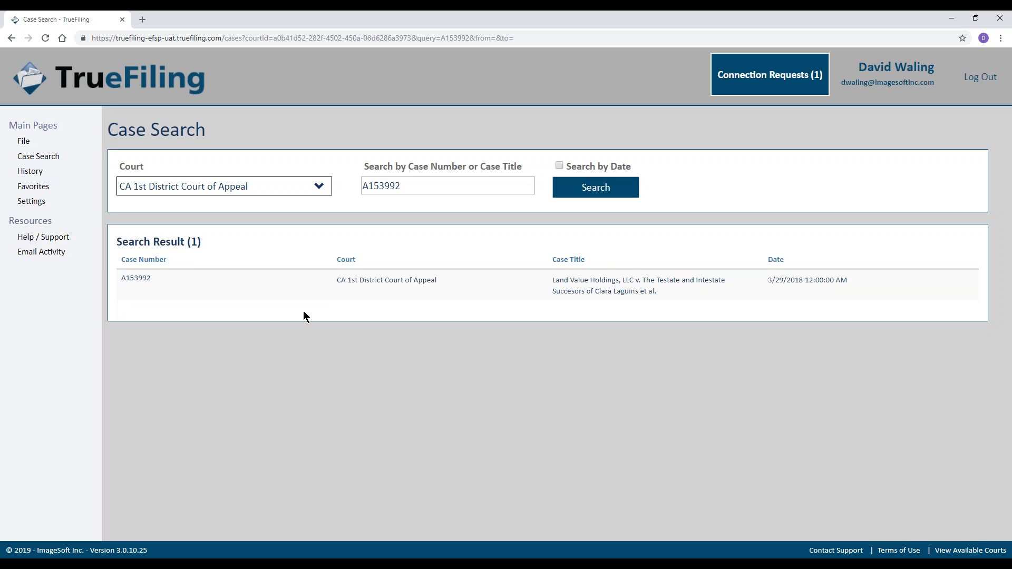
Open case A153992 from the search results to view its Case Details.
click(287, 291)
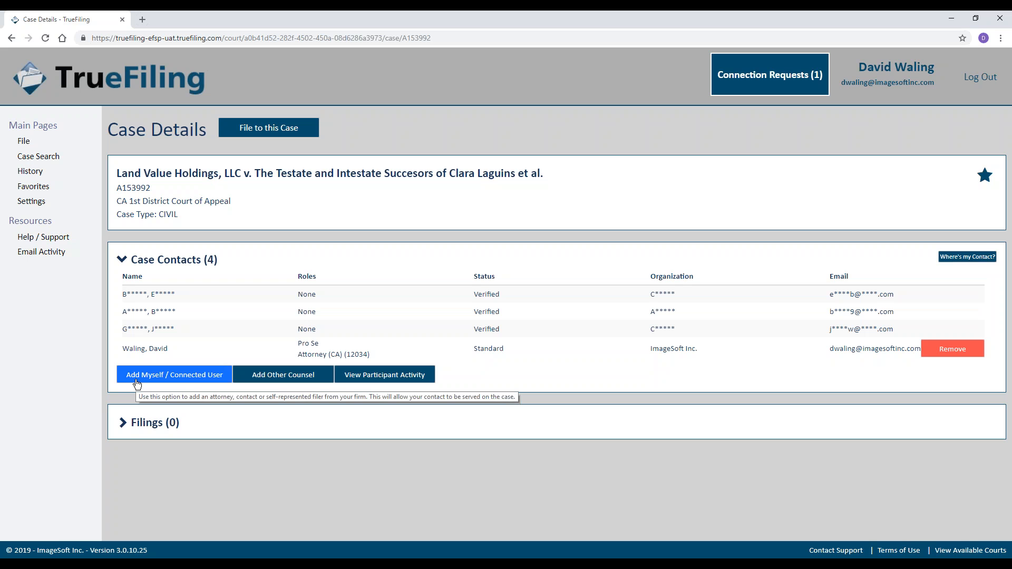
Add the first connected user as a contact on case A153992 and close the verification notice.
click(137, 376)
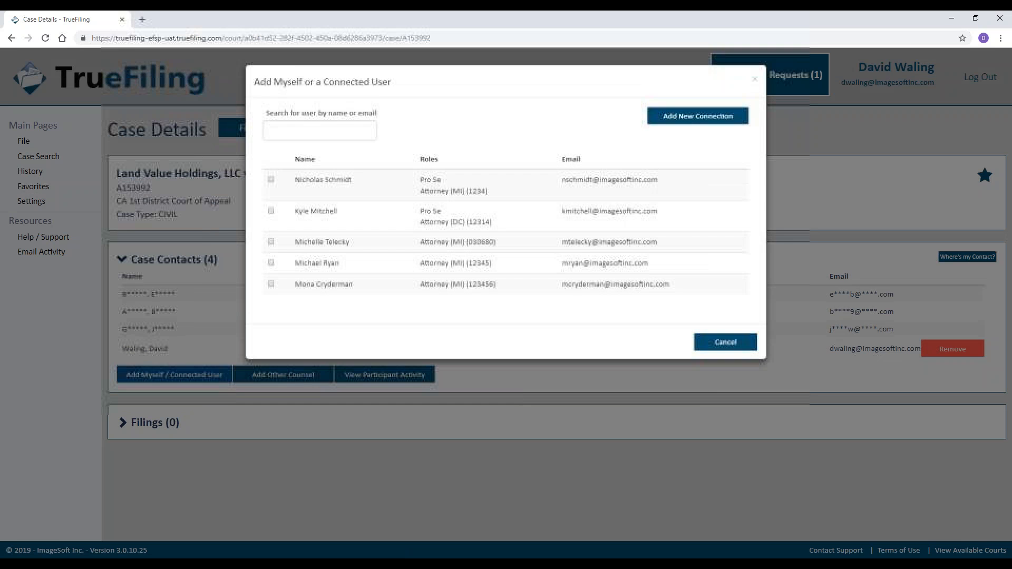
click(272, 181)
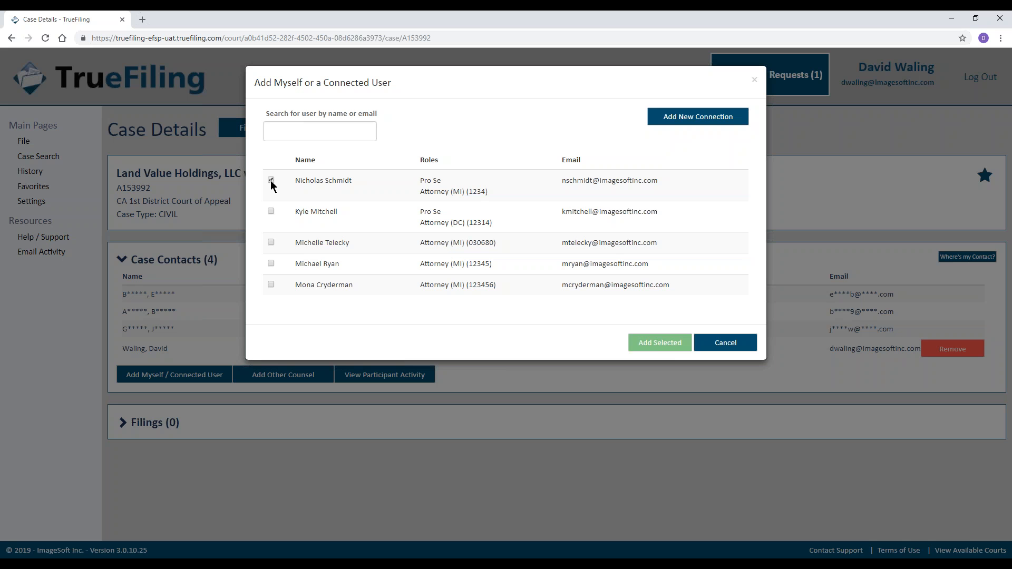
click(678, 347)
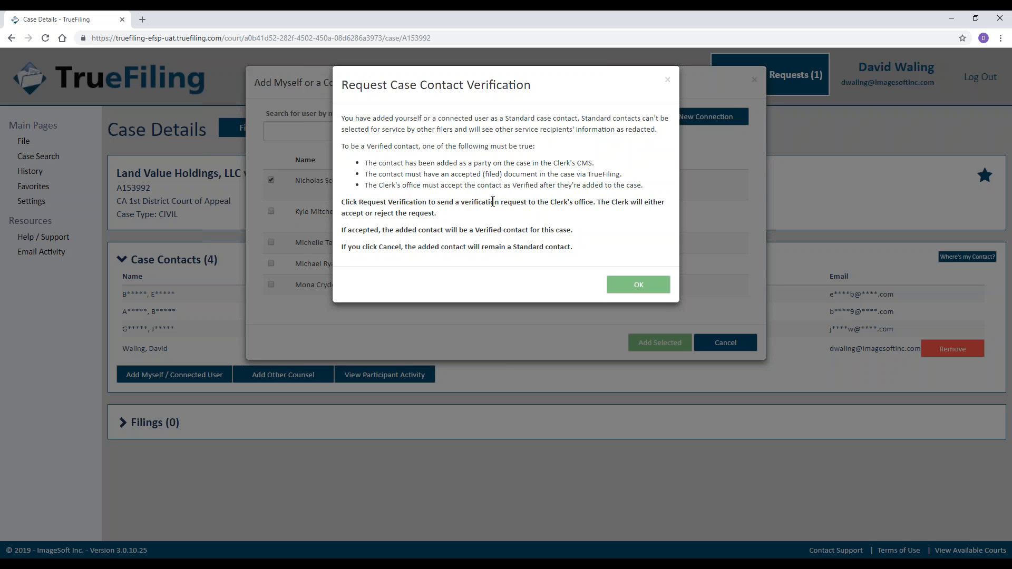
click(667, 80)
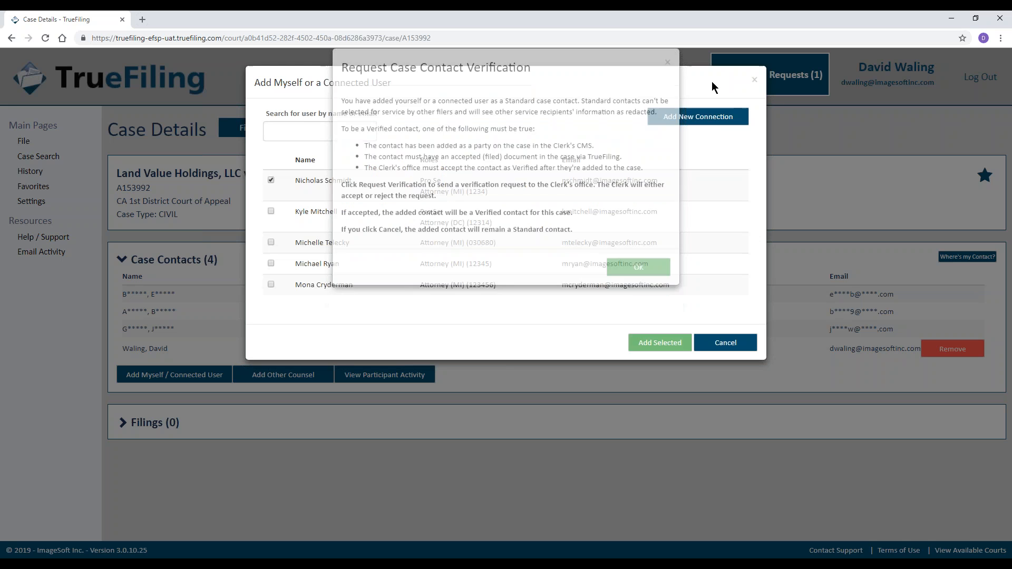
Dismiss the Add Myself or a Connected User dialog and show the seven Favorites cases.
click(756, 81)
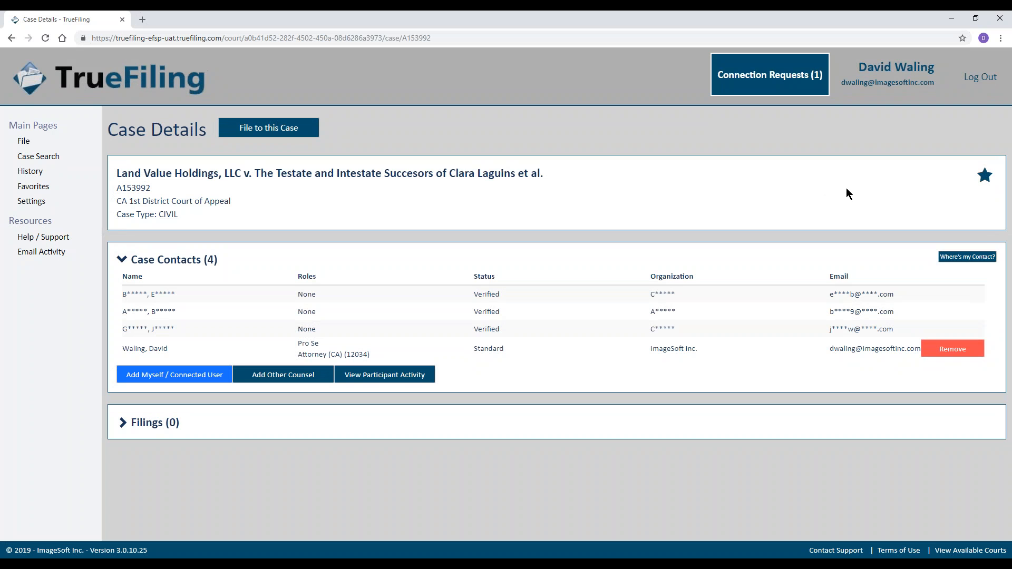
click(984, 181)
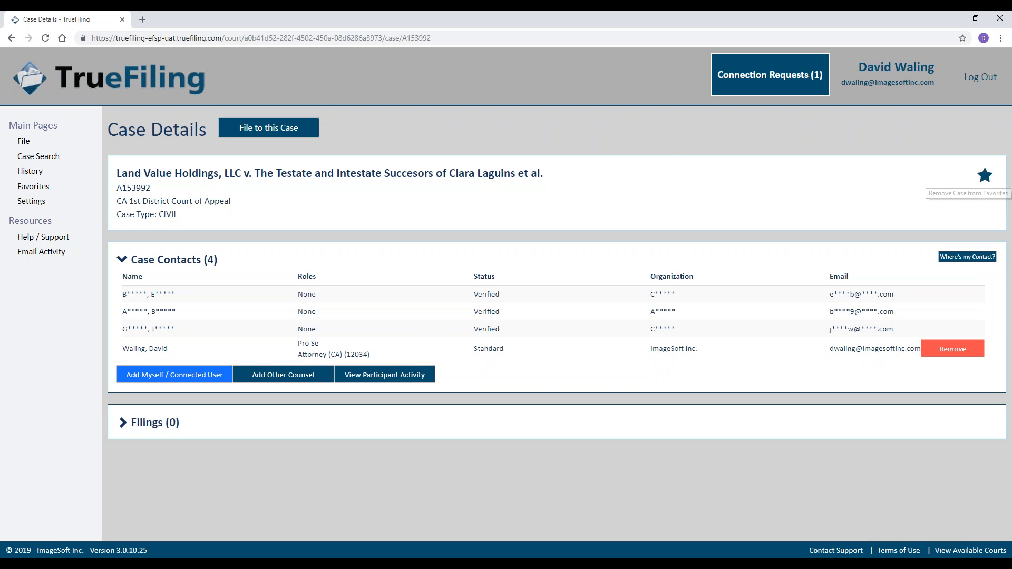
click(35, 190)
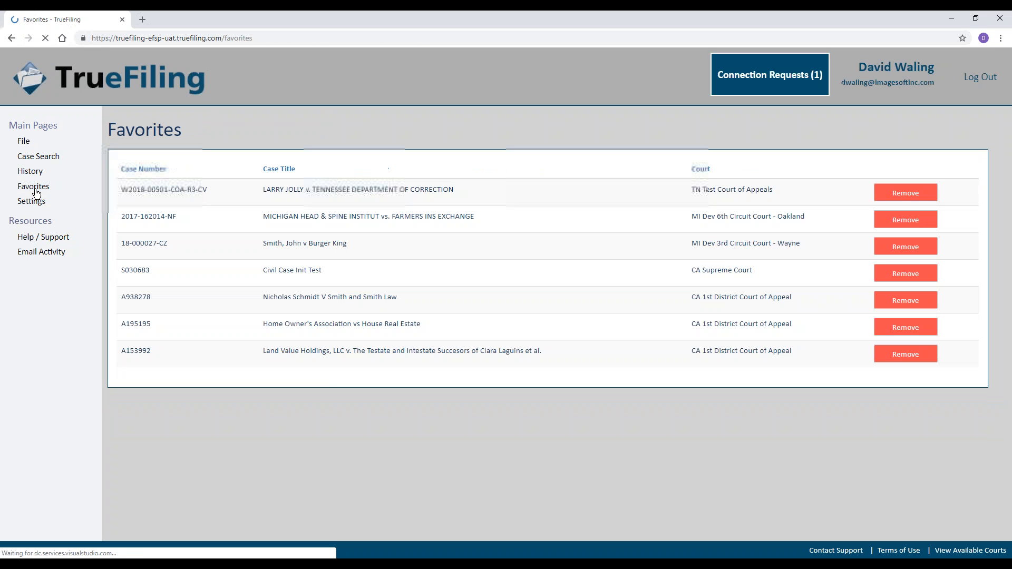
Open favourite case A153992, check its filings, and start a new filing to it.
click(285, 351)
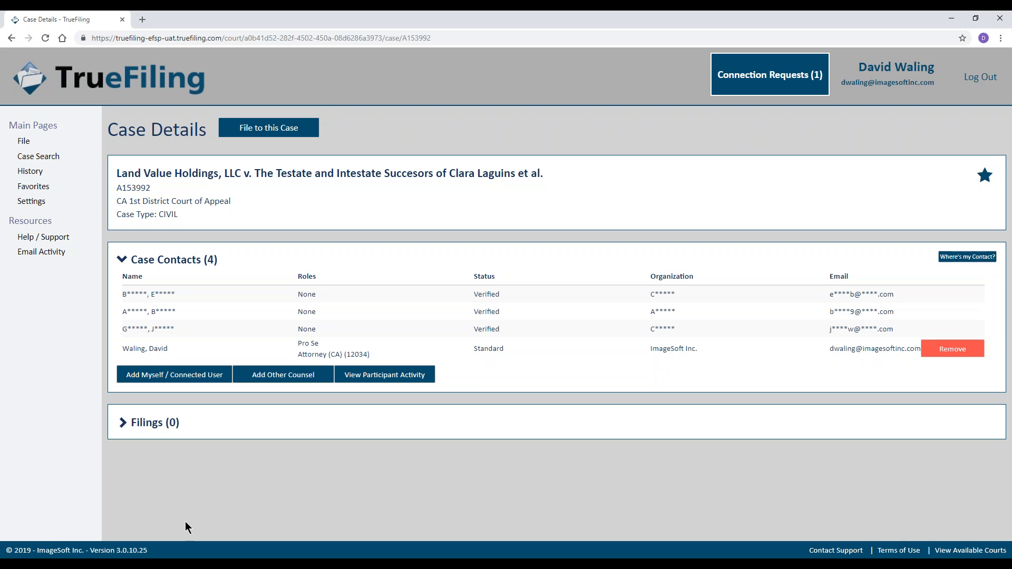
click(123, 425)
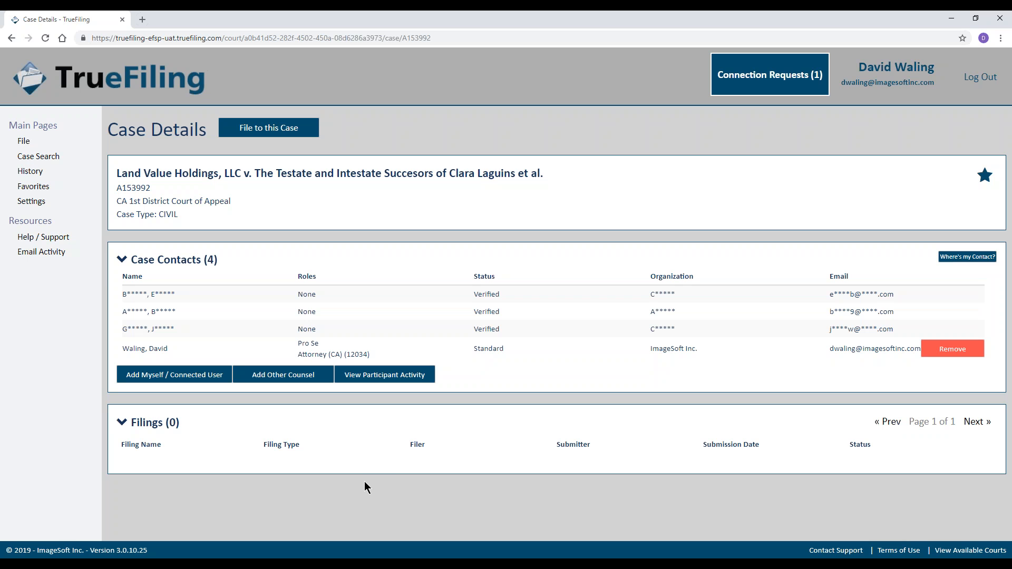
click(124, 425)
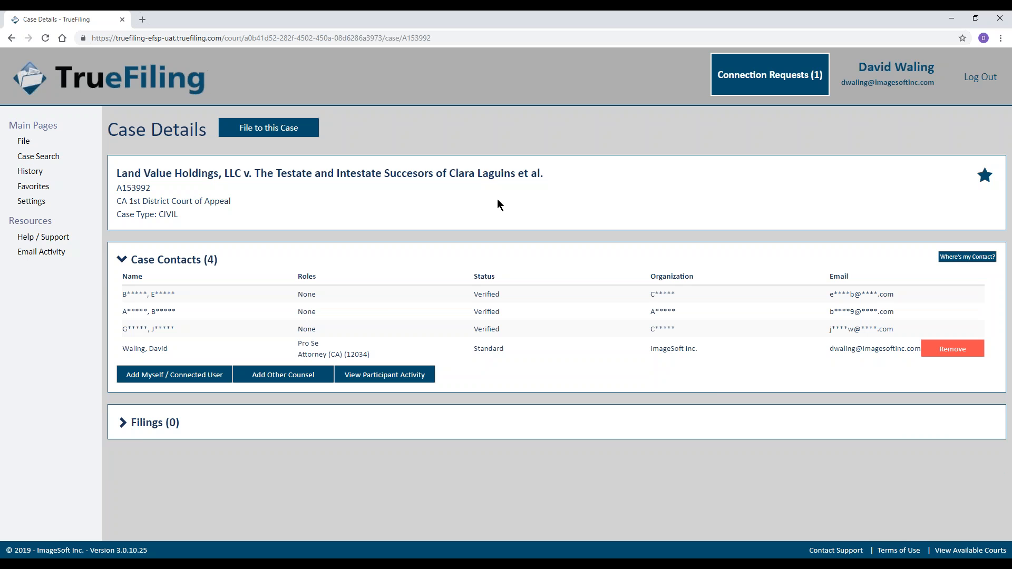
click(278, 135)
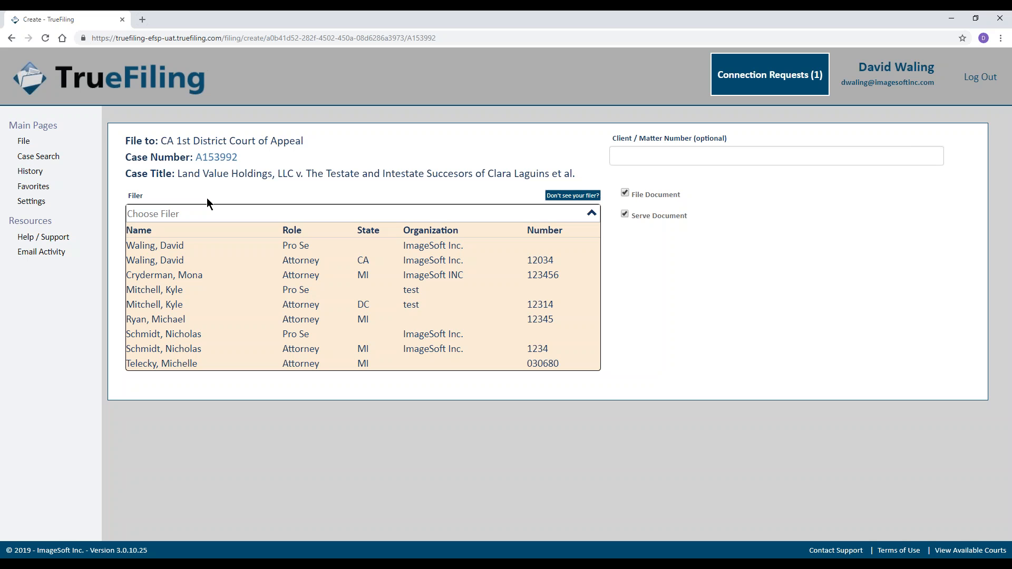
Make the attorney profile the filer, with File Document and Serve Document both kept checked.
click(183, 261)
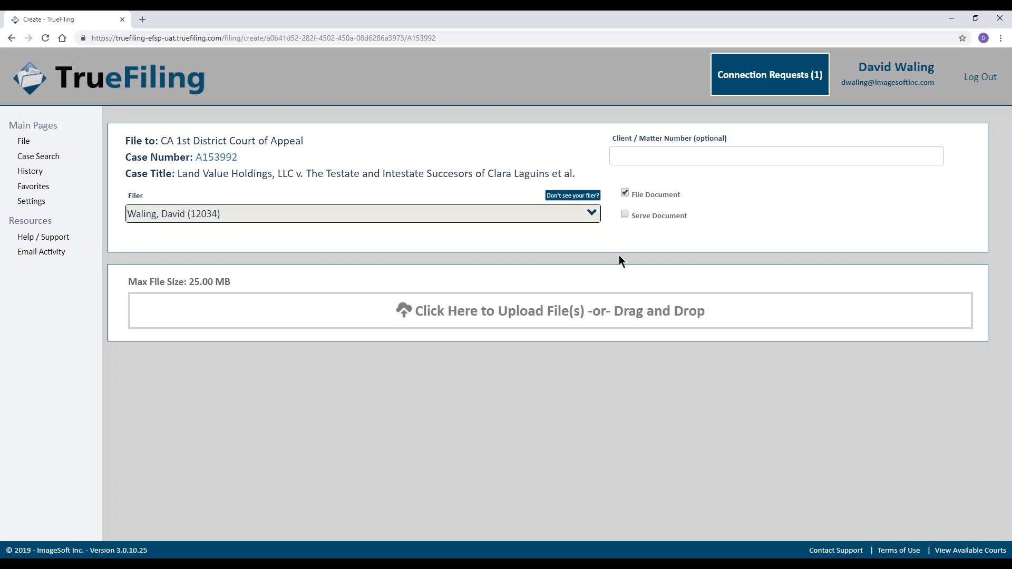
click(627, 194)
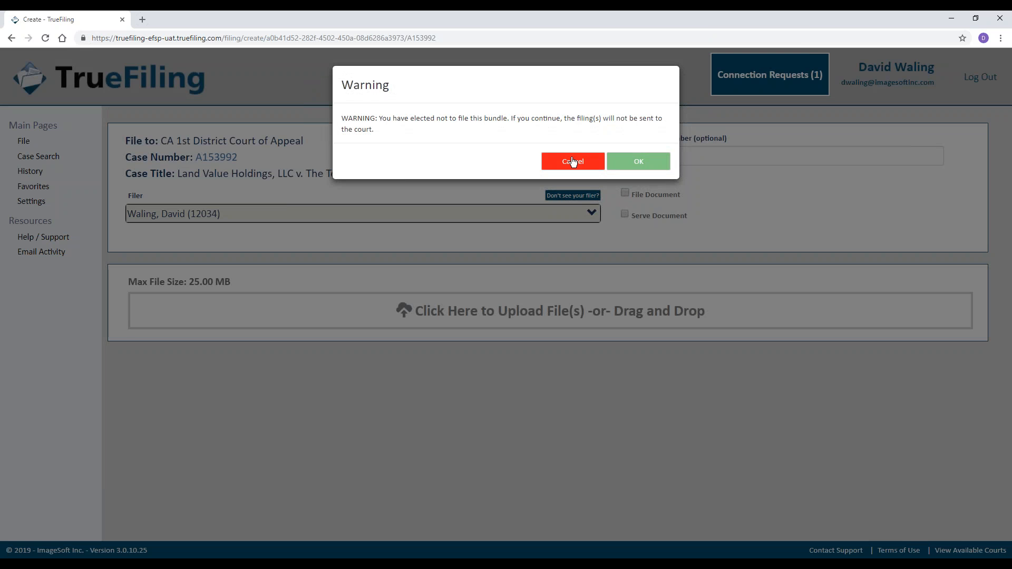
click(573, 161)
click(626, 214)
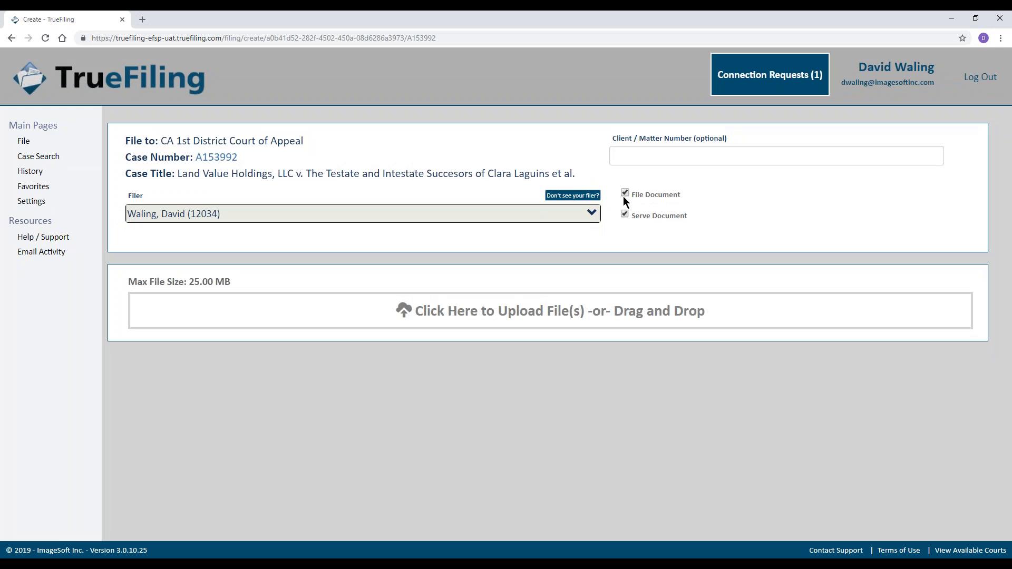
click(626, 194)
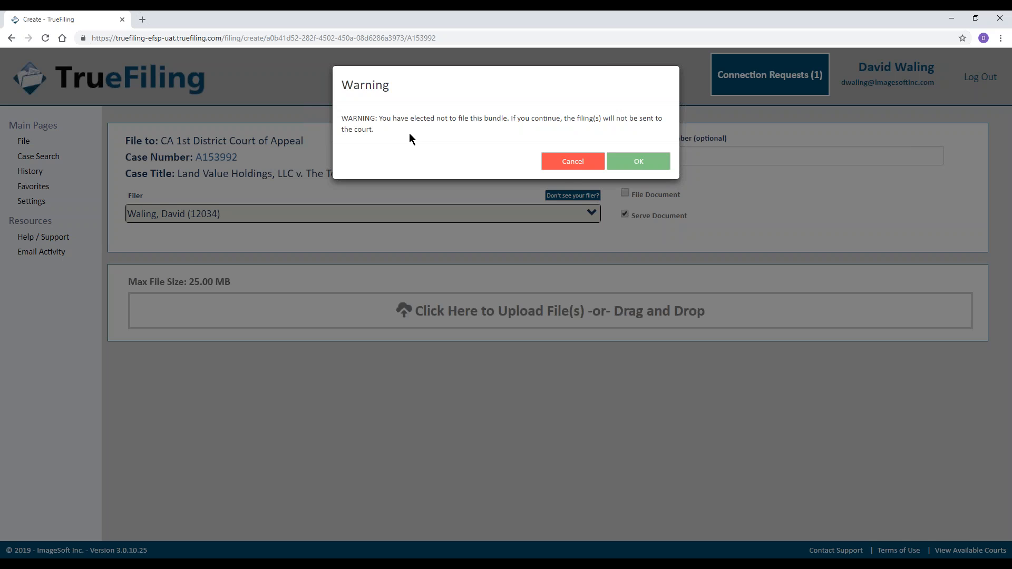
click(578, 164)
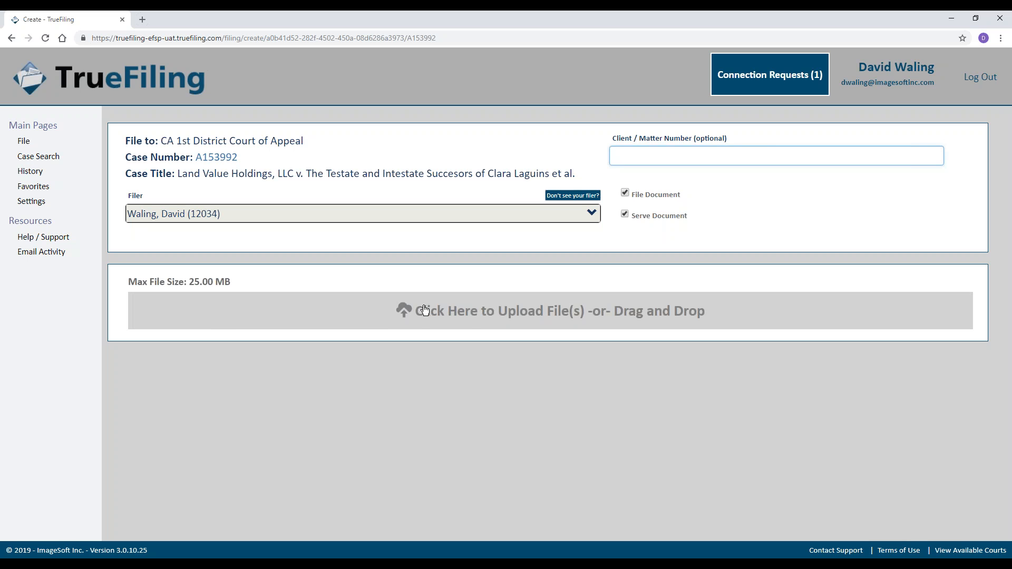
Upload the Motion PDF (51.72 KB) as the filing's document.
click(348, 321)
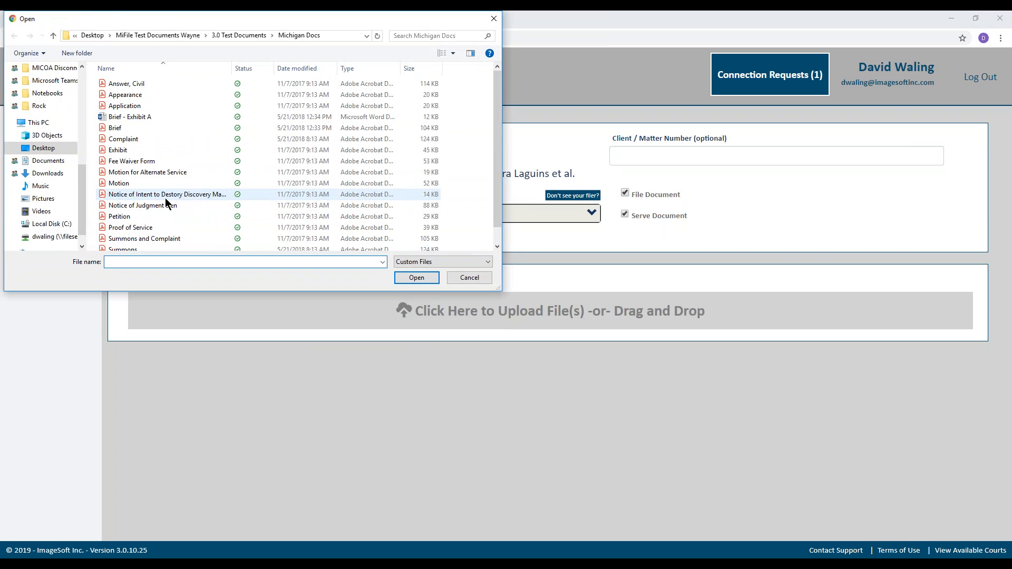
click(150, 180)
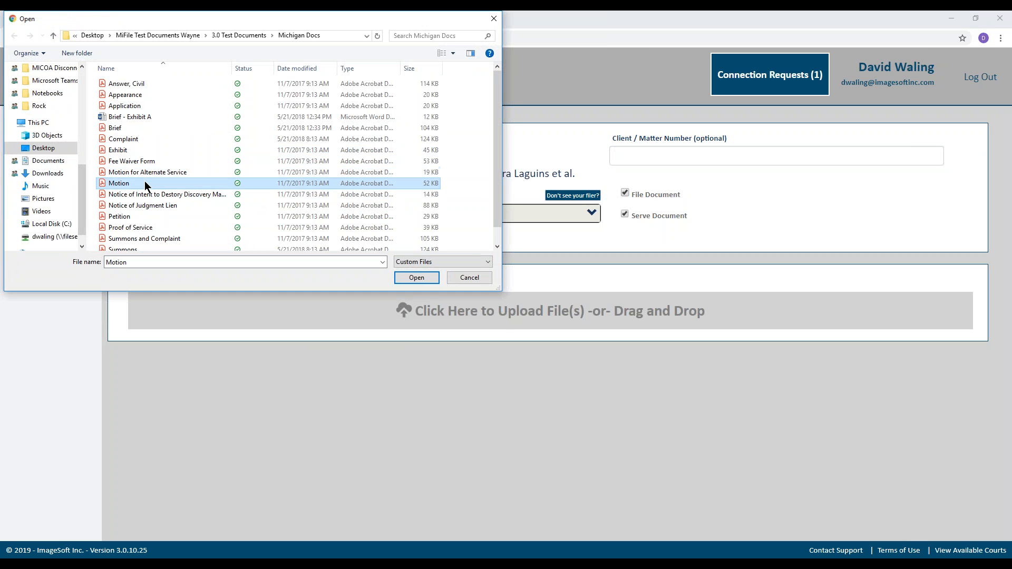
click(407, 278)
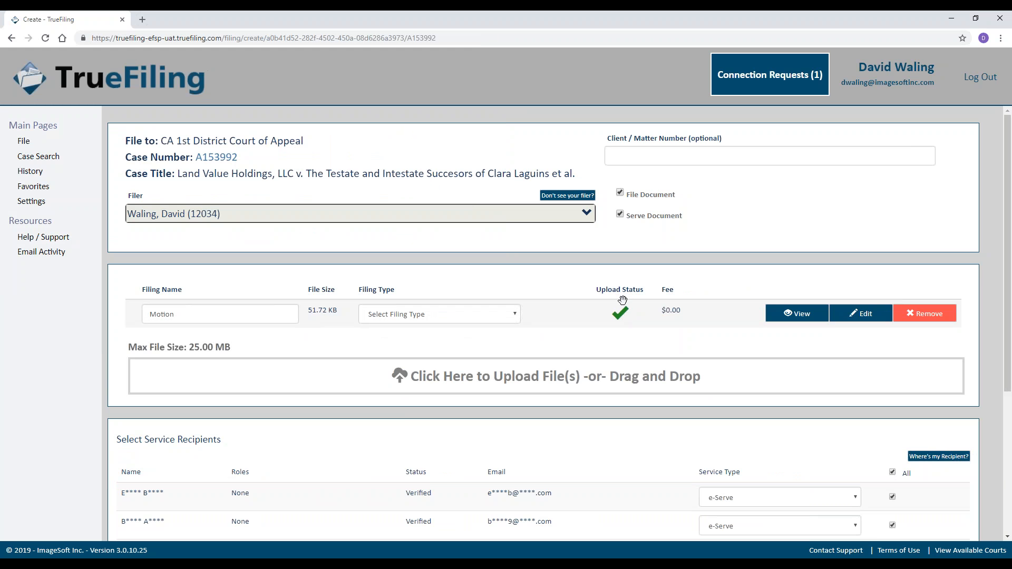
click(187, 317)
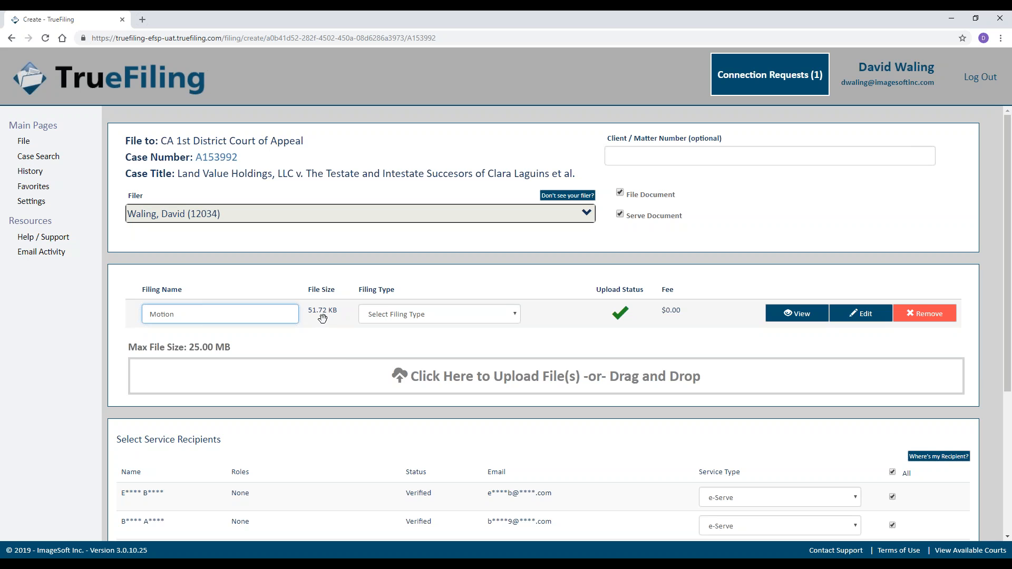
Open the Motion row's Filing Type list and scroll to the MOTION entries.
click(441, 315)
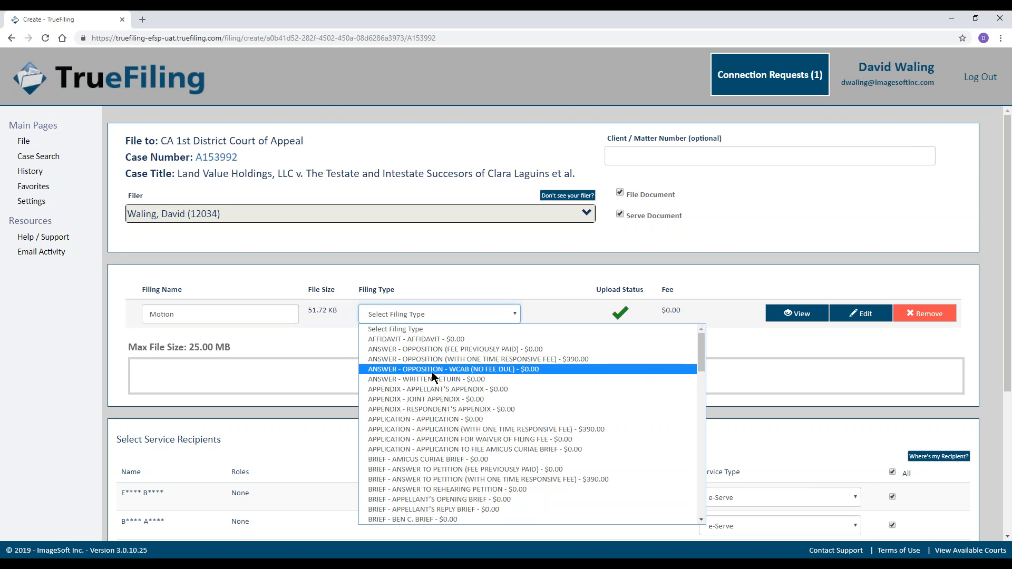
scroll(431, 378, down, 10)
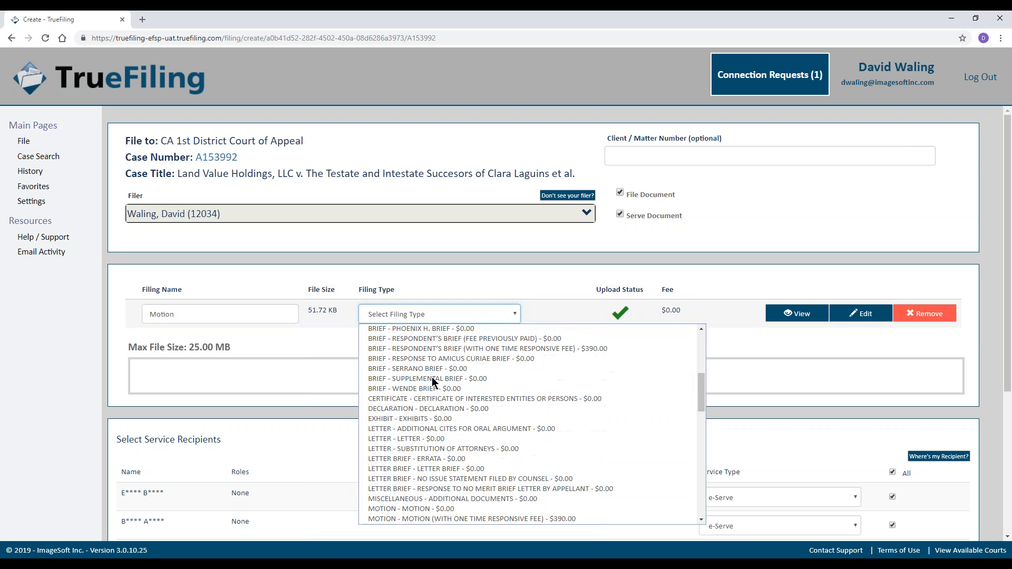
scroll(432, 377, down, 2)
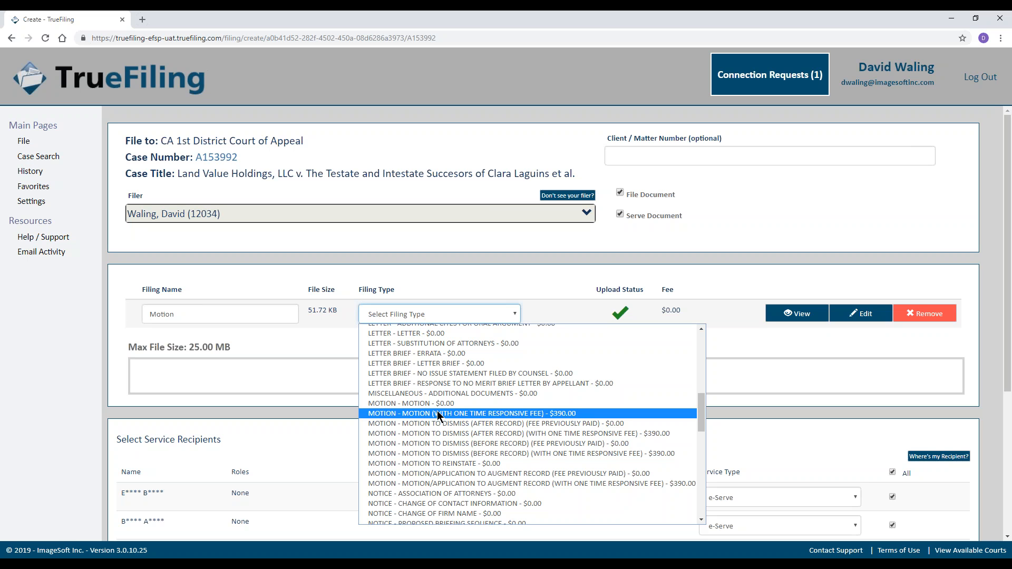
Set the Motion filing type to 'MOTION - MOTION (WITH ONE TIME RESPONSIVE FEE)' ($390.00) and preview the PDF.
click(438, 416)
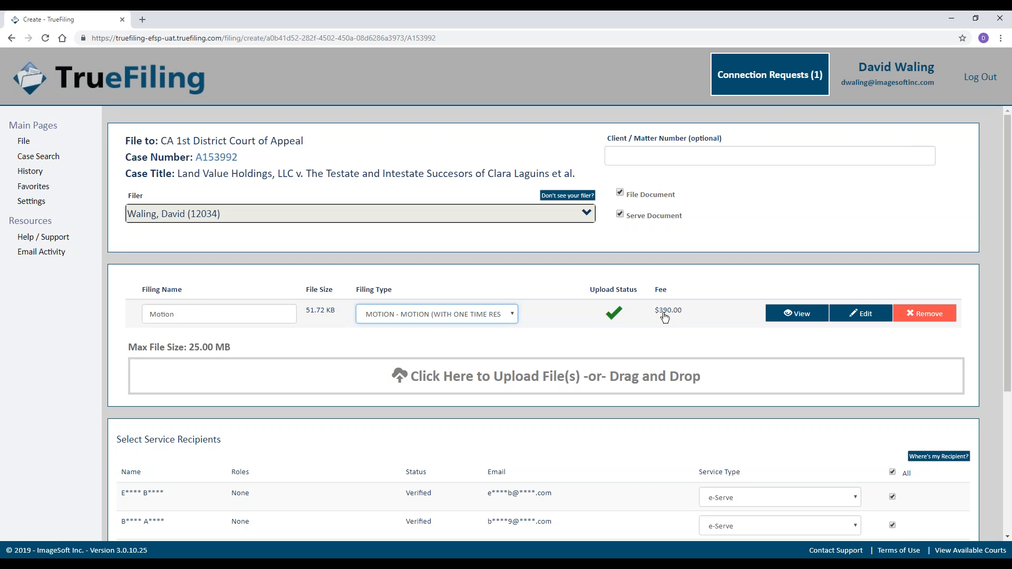
click(778, 319)
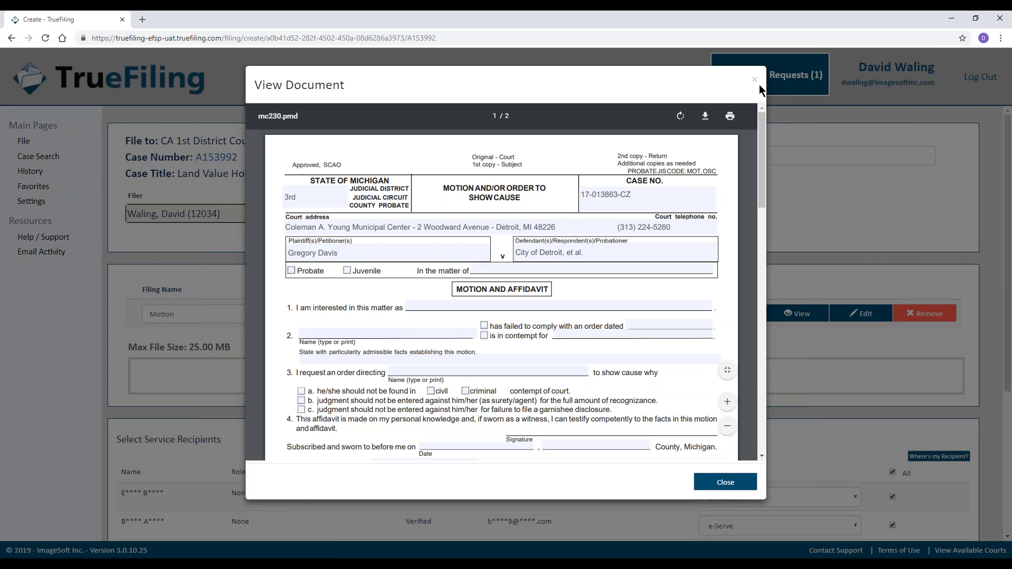
click(756, 82)
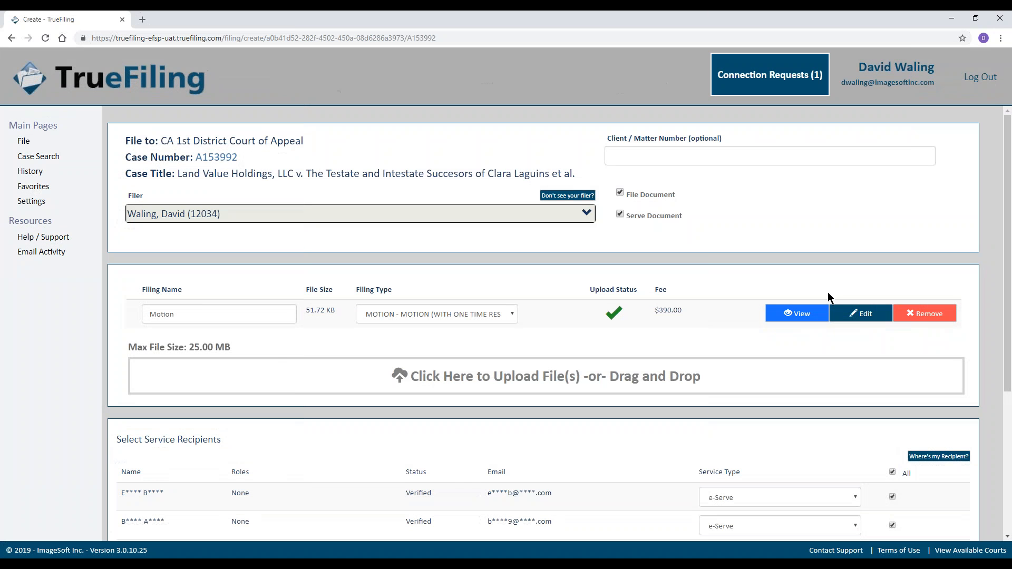
Add the note 'File asap' to the Motion filing and close its edit panel.
click(862, 320)
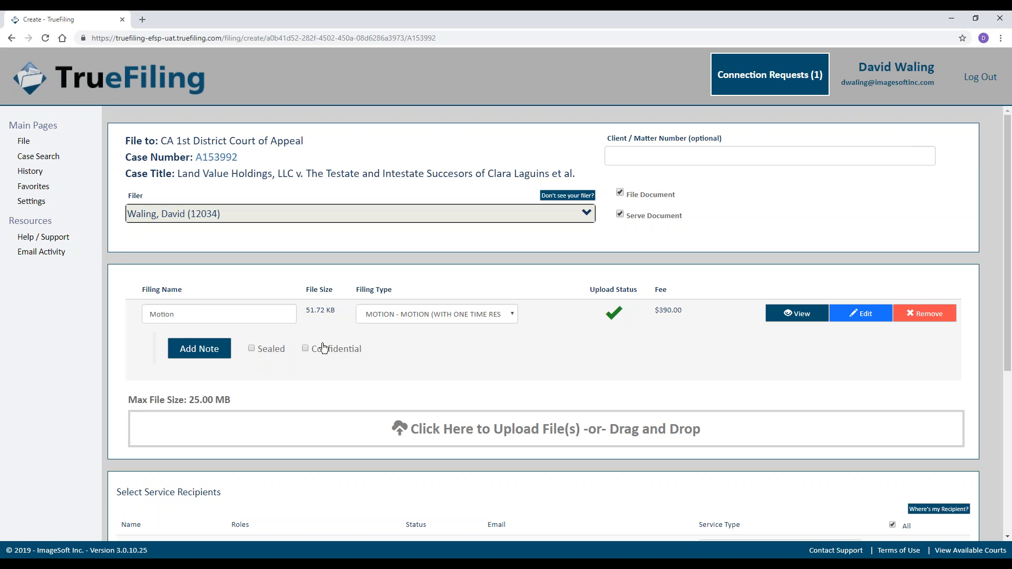
click(198, 359)
click(245, 382)
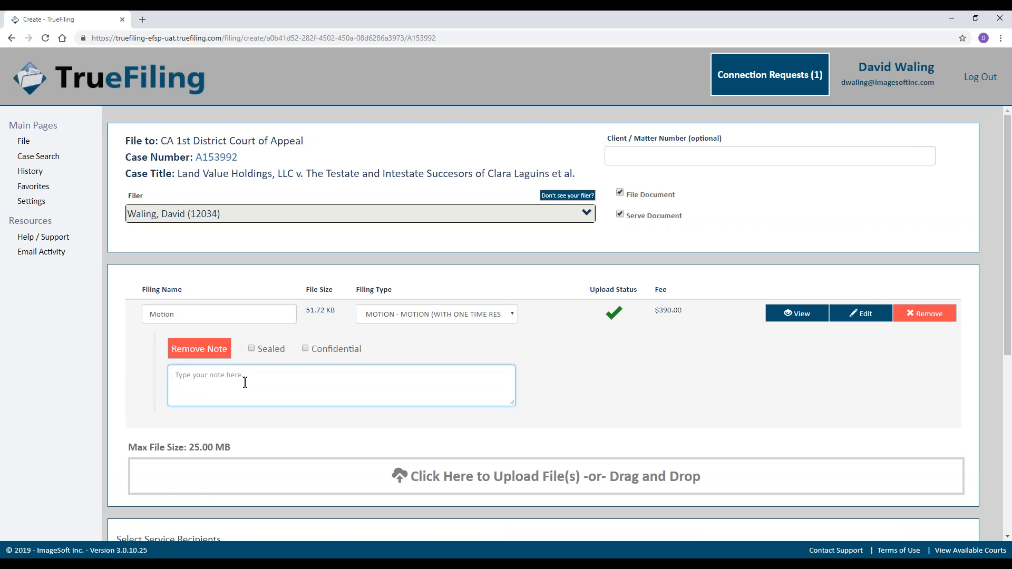
text(File asap)
click(865, 315)
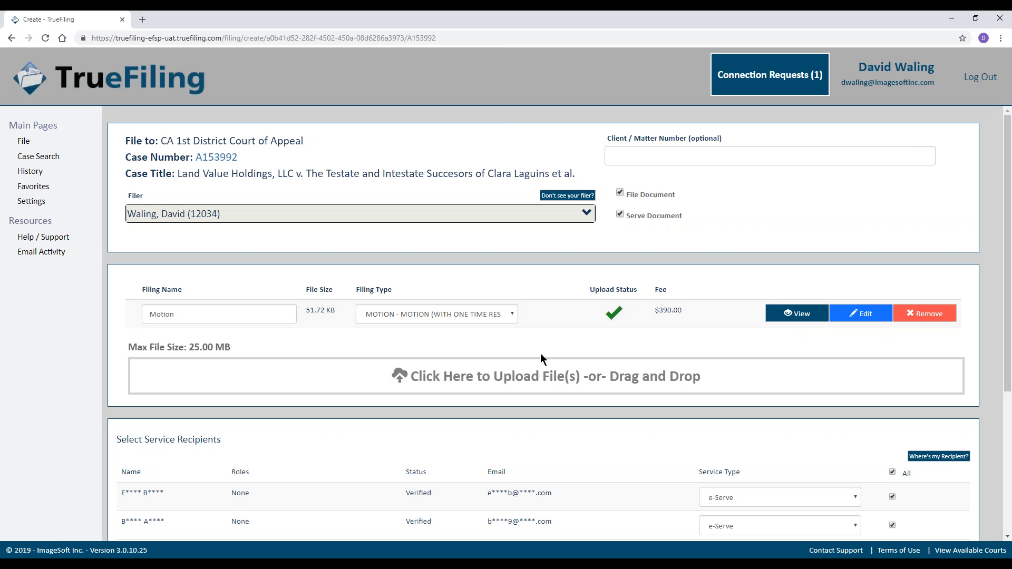
Add a blank Ad Hoc row to the e-Serve service recipient list.
click(479, 378)
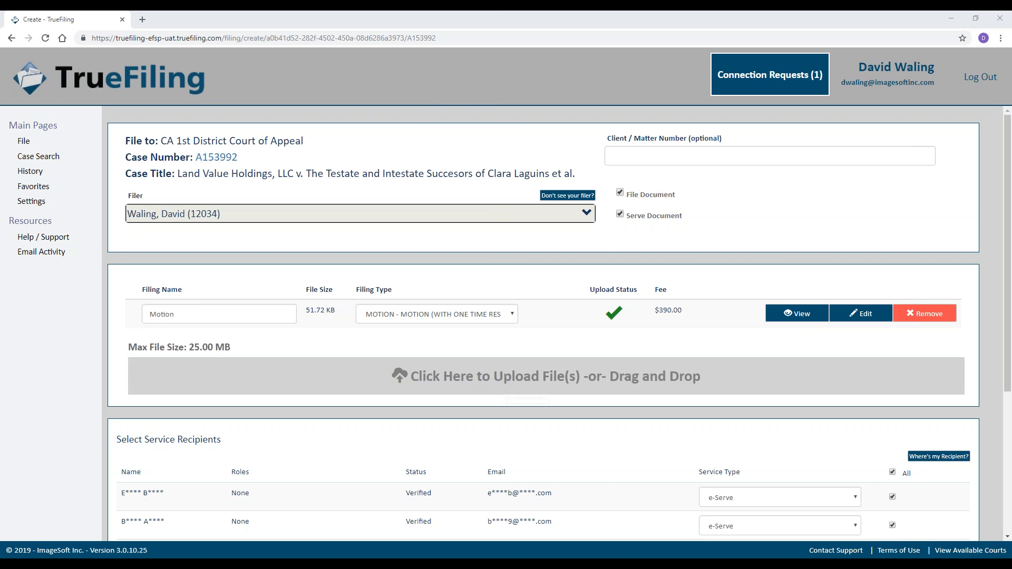
click(470, 278)
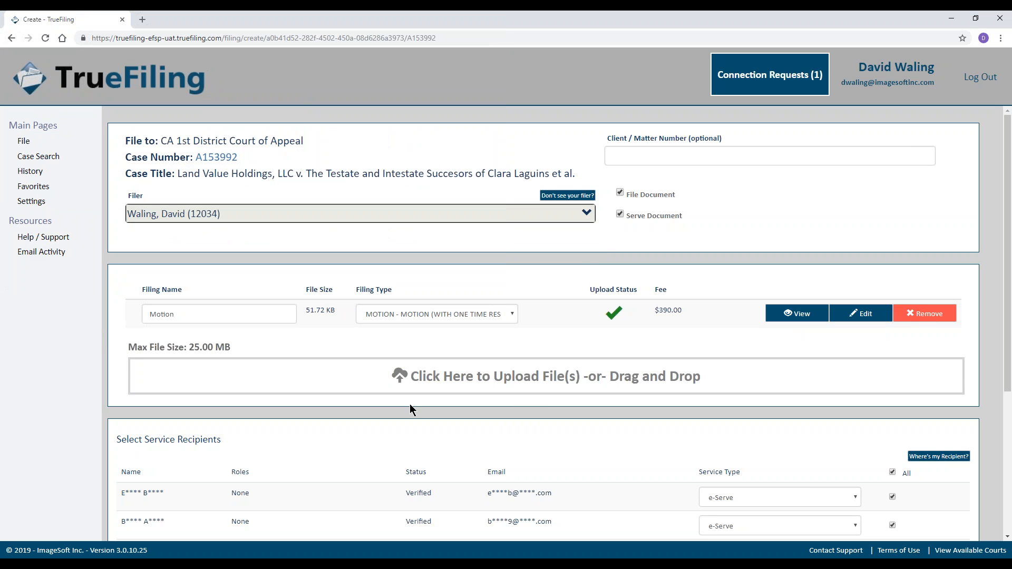
scroll(399, 415, down, 1)
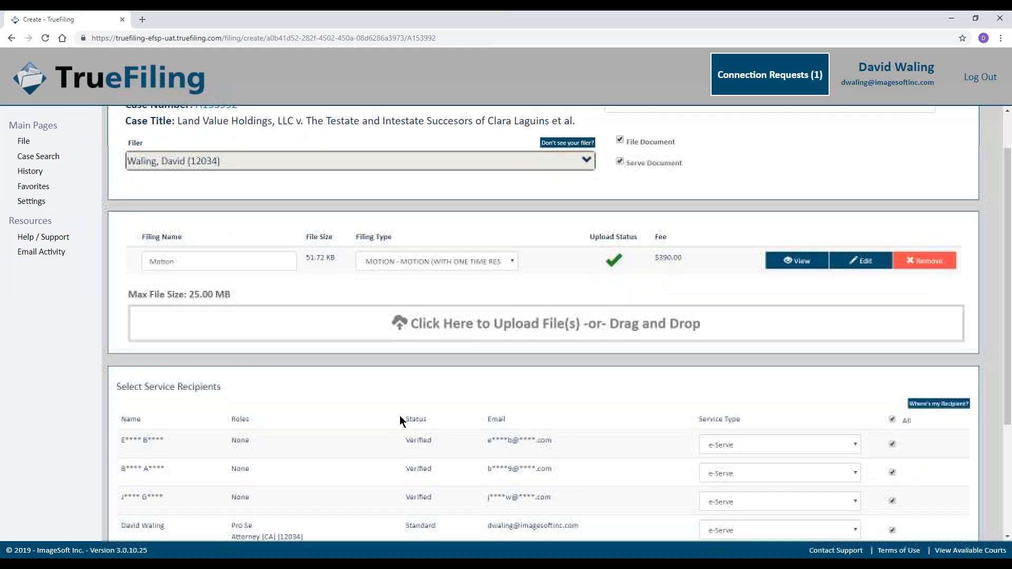
scroll(385, 440, down, 3)
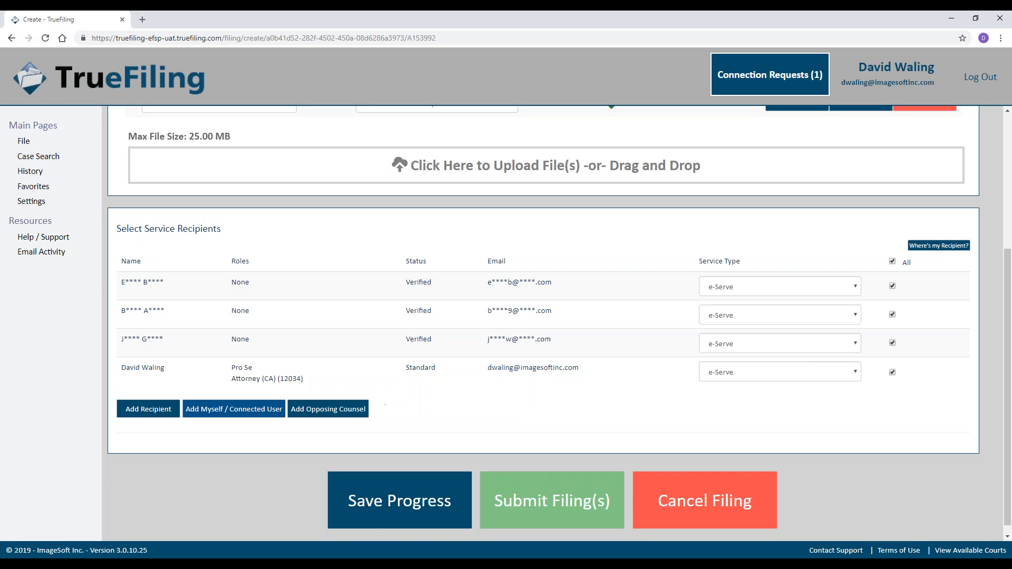
click(146, 412)
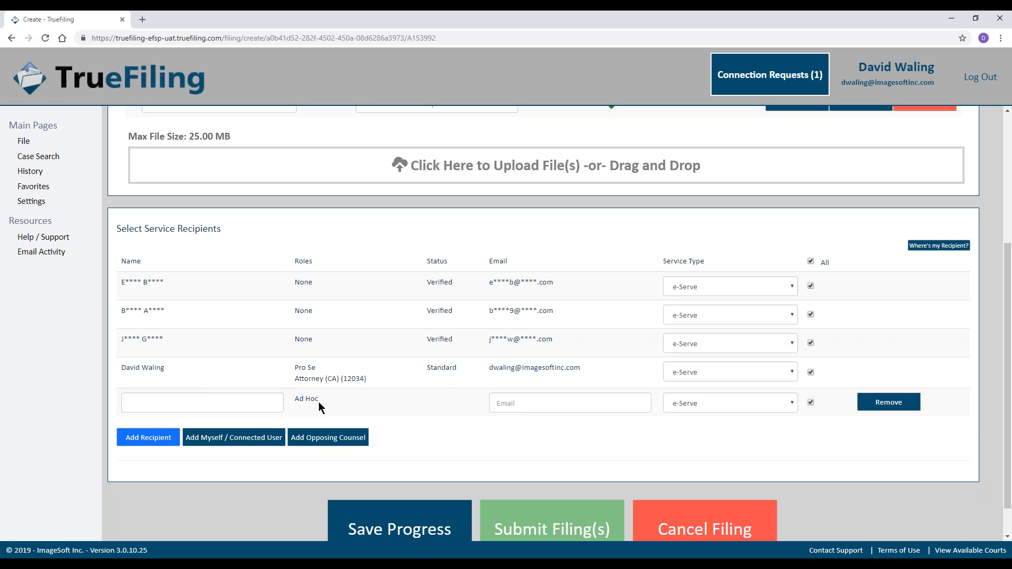
Enter the ad hoc recipient's full name and e-mail address, leaving service type on e-Serve.
click(280, 404)
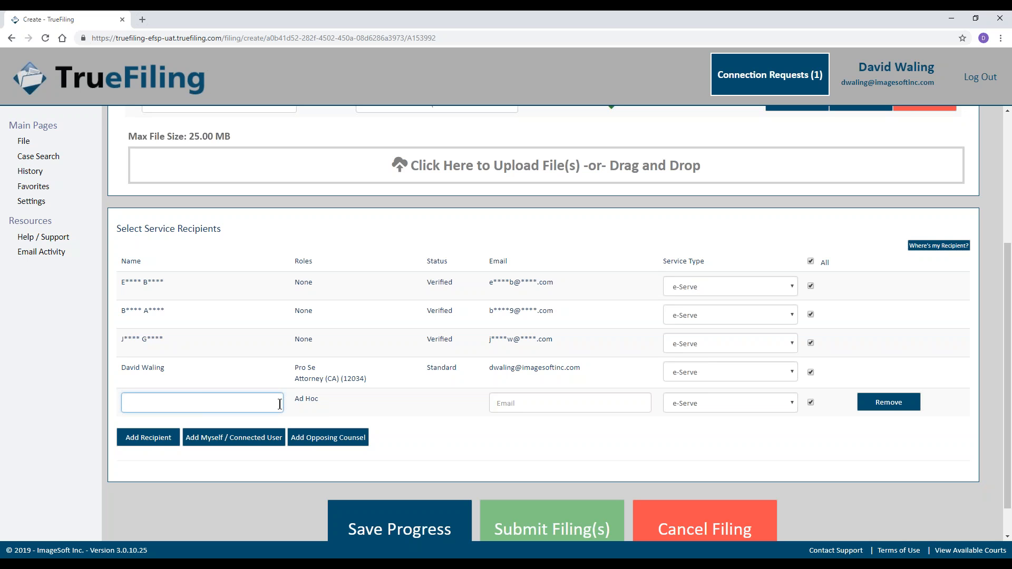
text(John Doe)
click(535, 400)
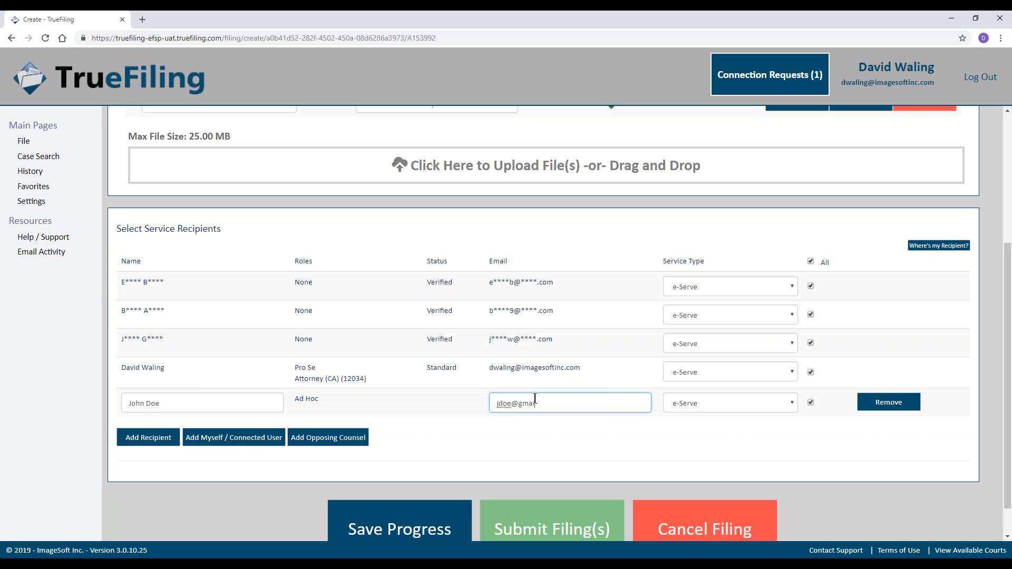
click(706, 407)
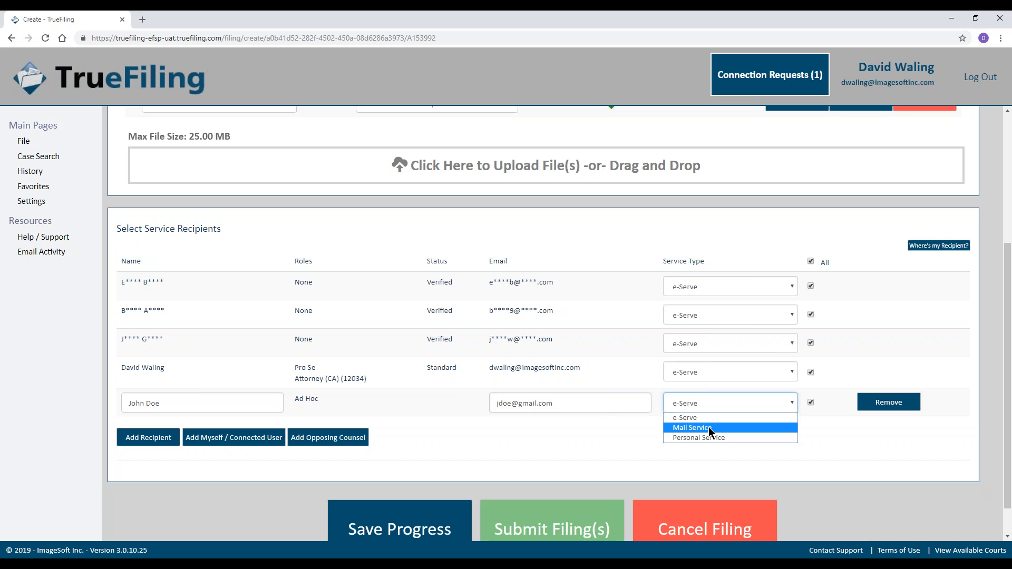
click(709, 427)
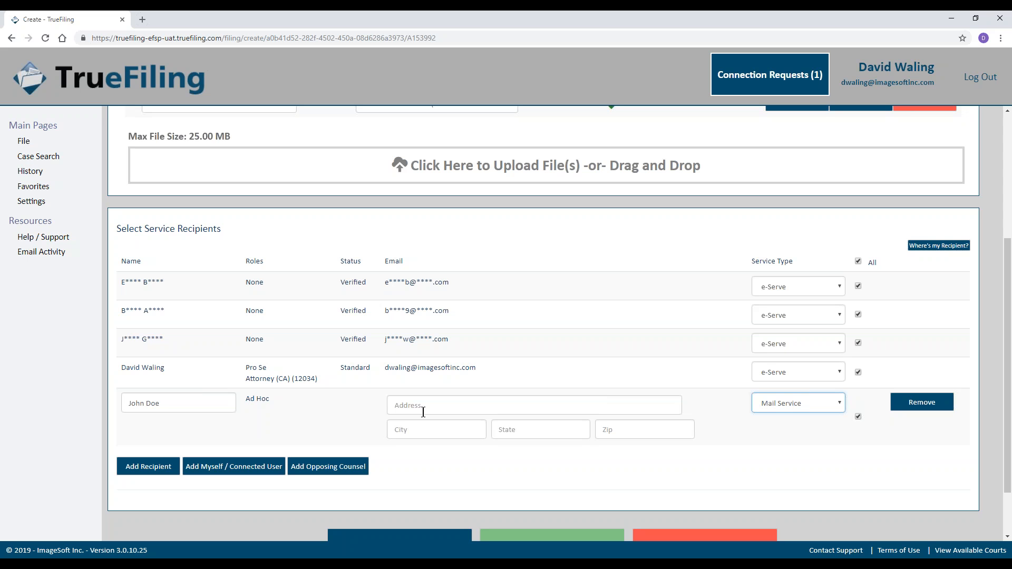
click(796, 405)
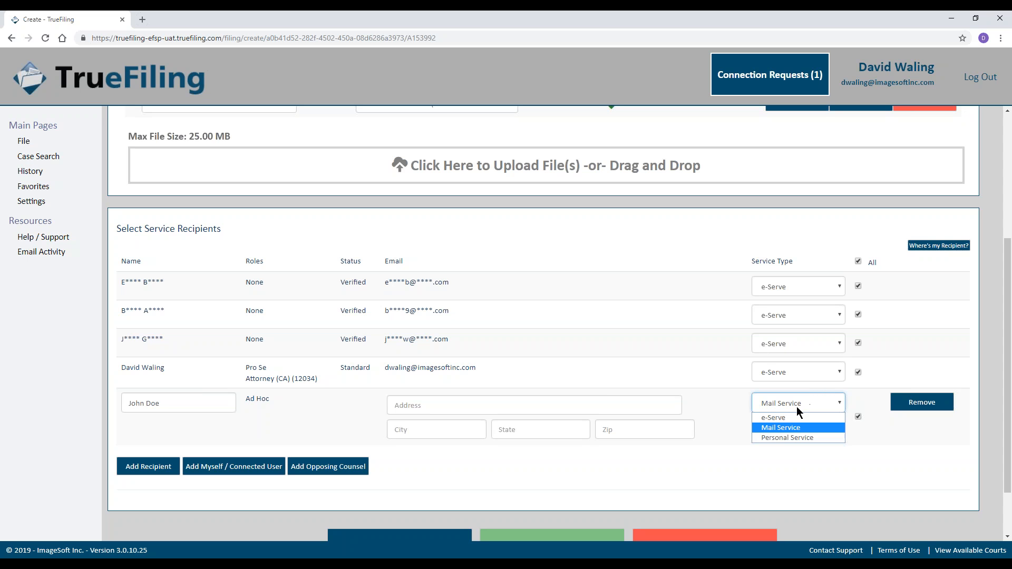
click(790, 417)
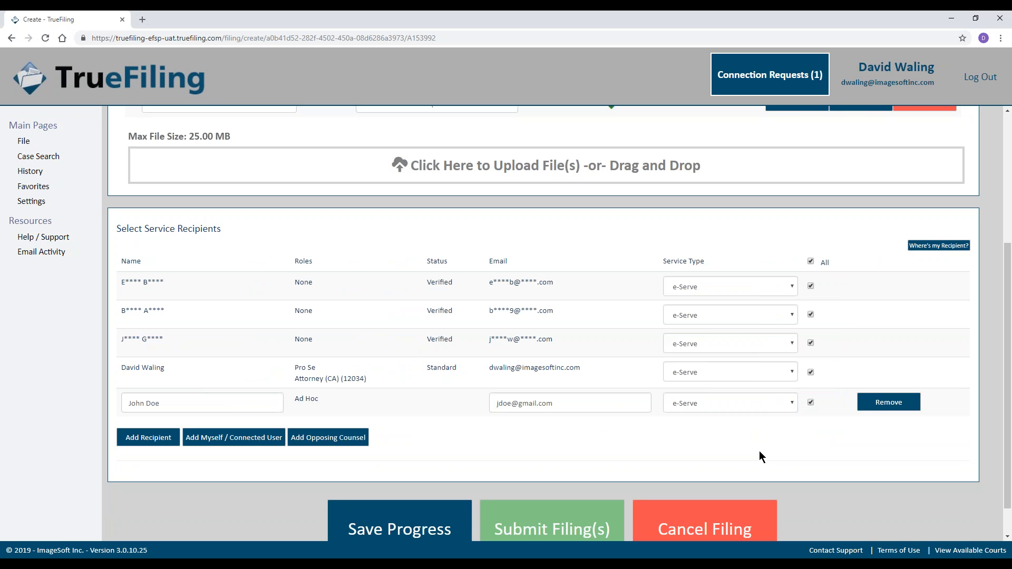
Send the completed filing for validation with Submit Filing(s).
scroll(555, 411, down, 1)
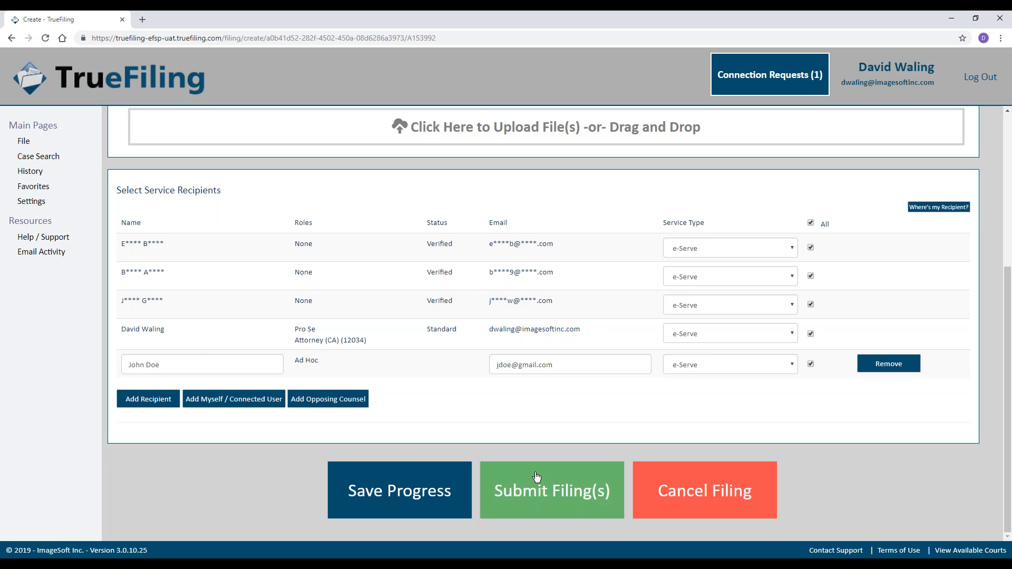
click(537, 477)
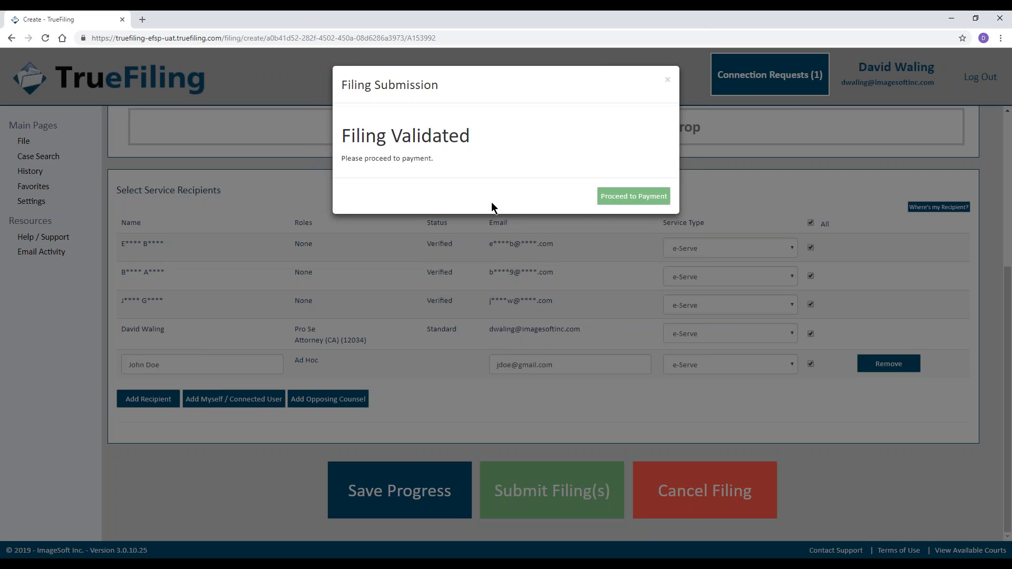
Pay the $412.20 motion fees with the saved TrueFiling Test Card and submit the filing.
click(614, 203)
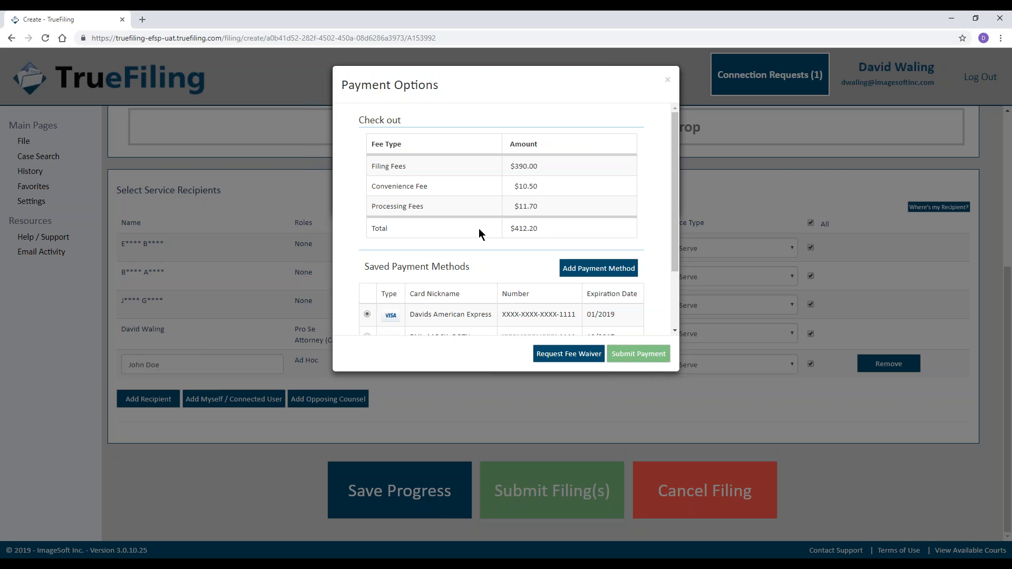
scroll(479, 229, down, 2)
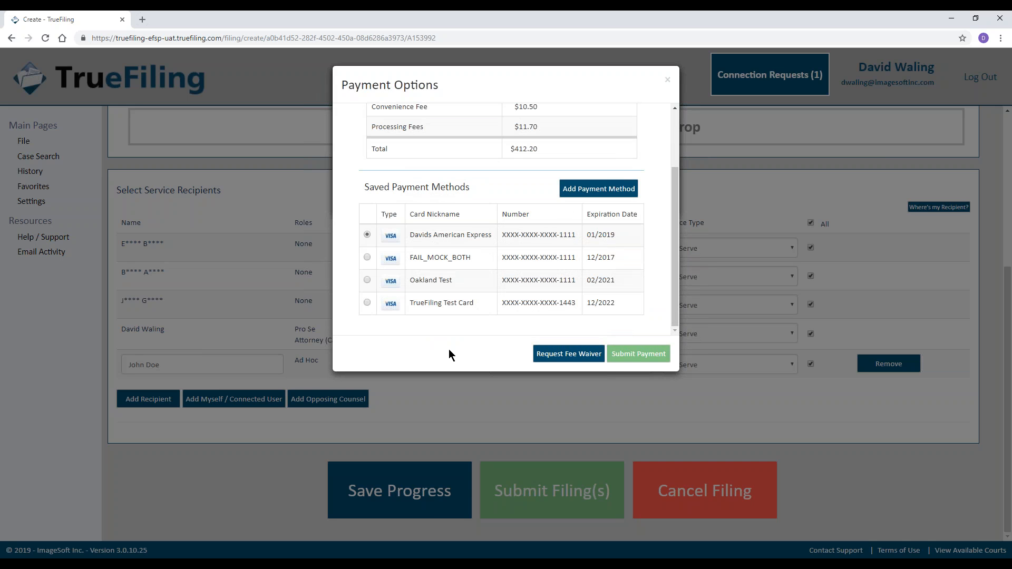
click(367, 302)
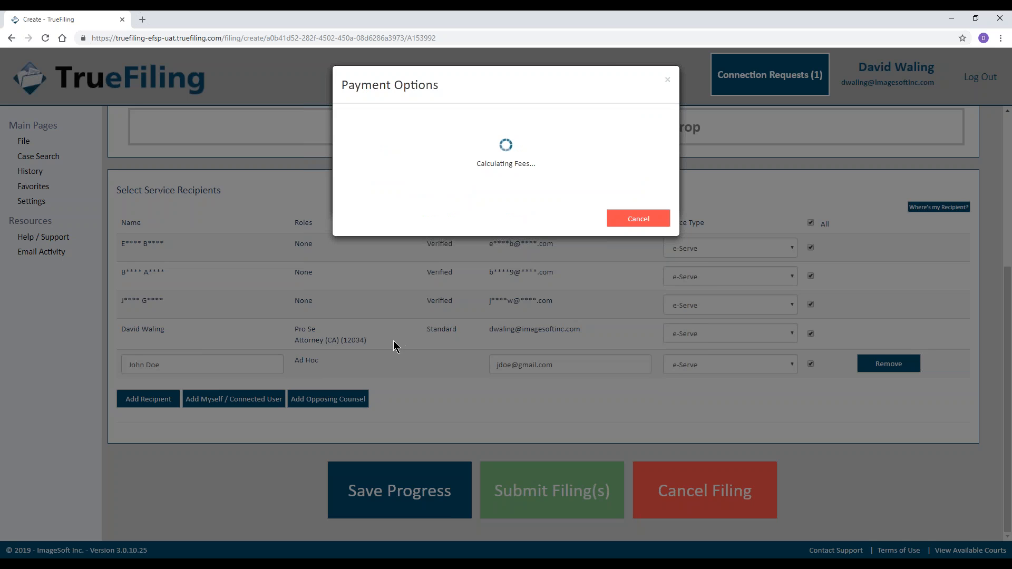
scroll(369, 306, down, 2)
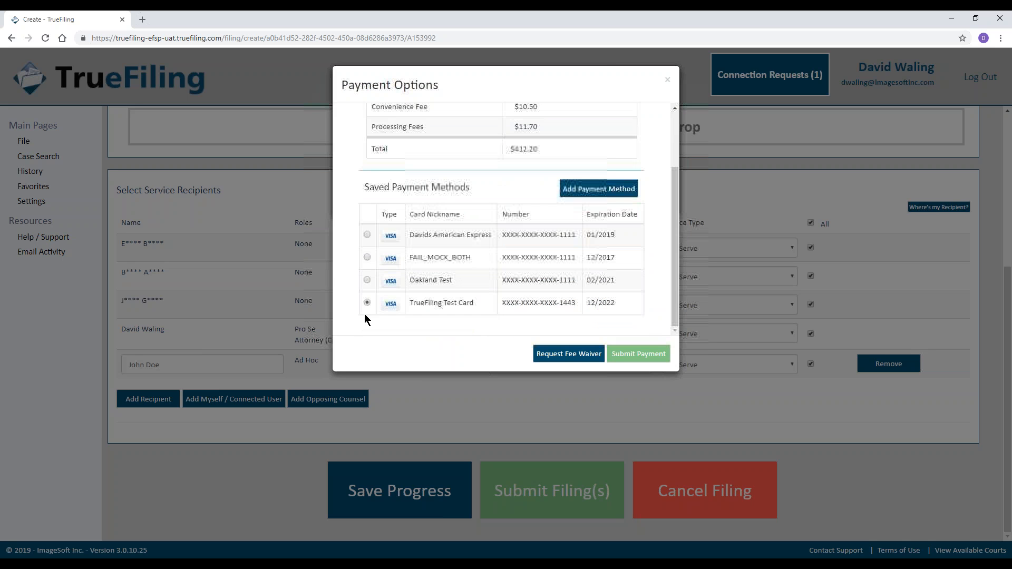
scroll(403, 320, up, 2)
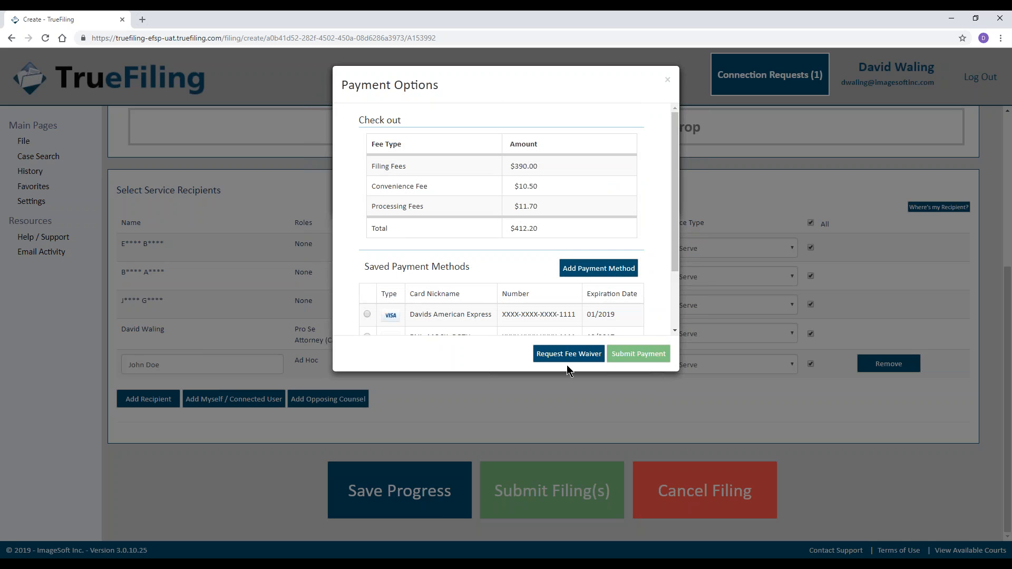
click(632, 360)
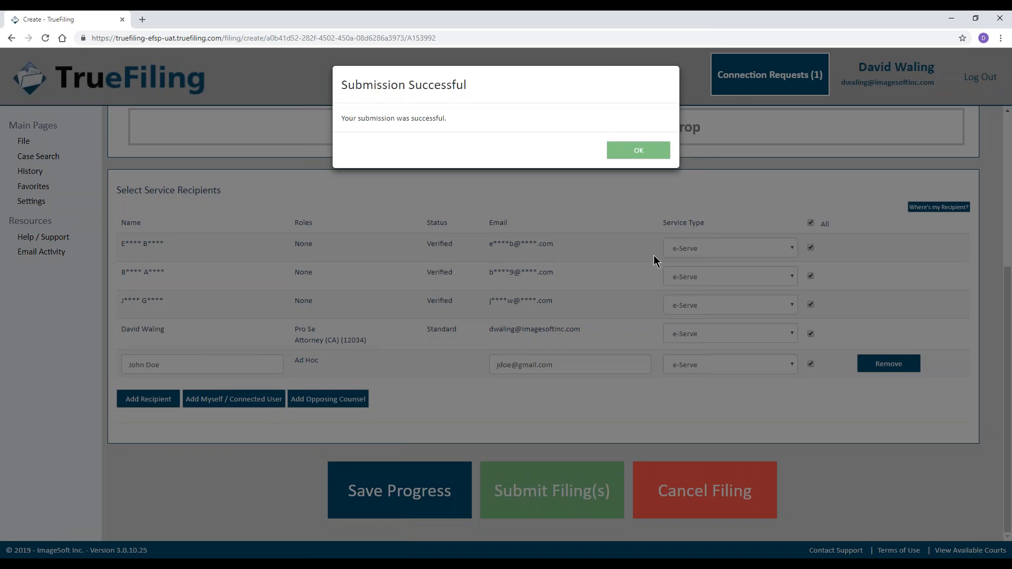
Dismiss the Submission Successful notice and begin a new filing from the File page.
click(656, 156)
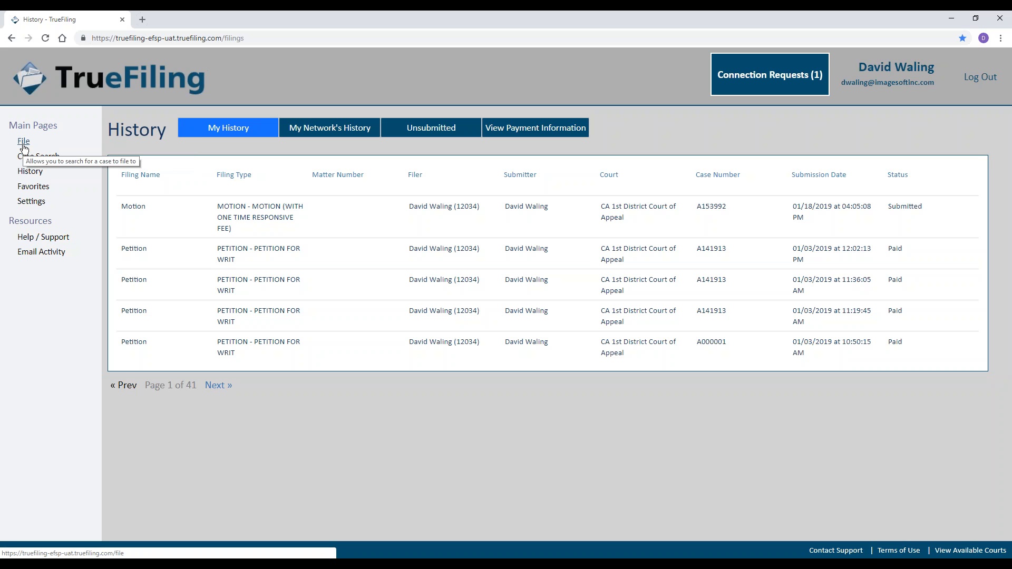
click(24, 142)
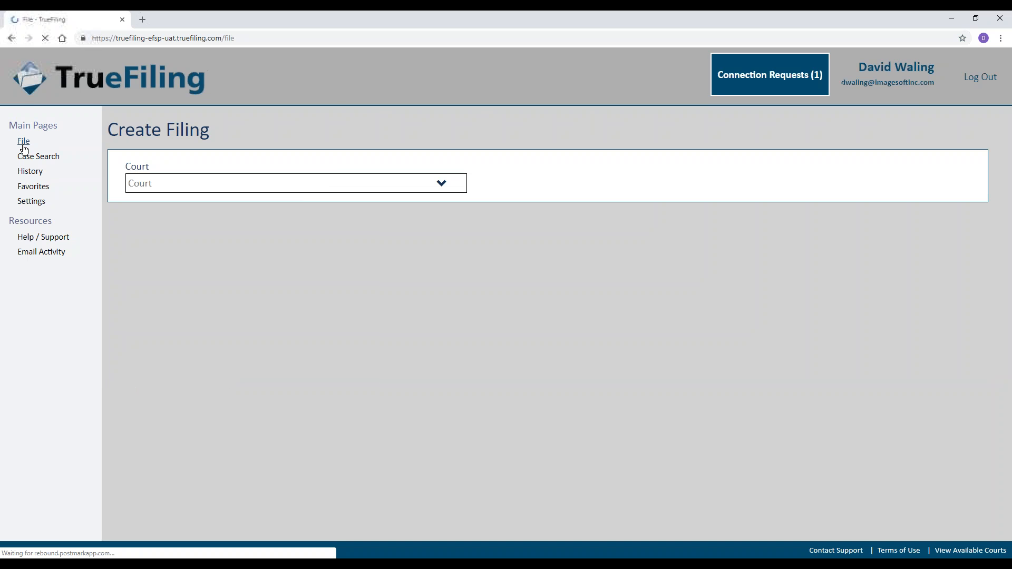
Choose CA 1st District Court of Appeal, Initiate a New Case, and select the attorney as filer.
click(442, 183)
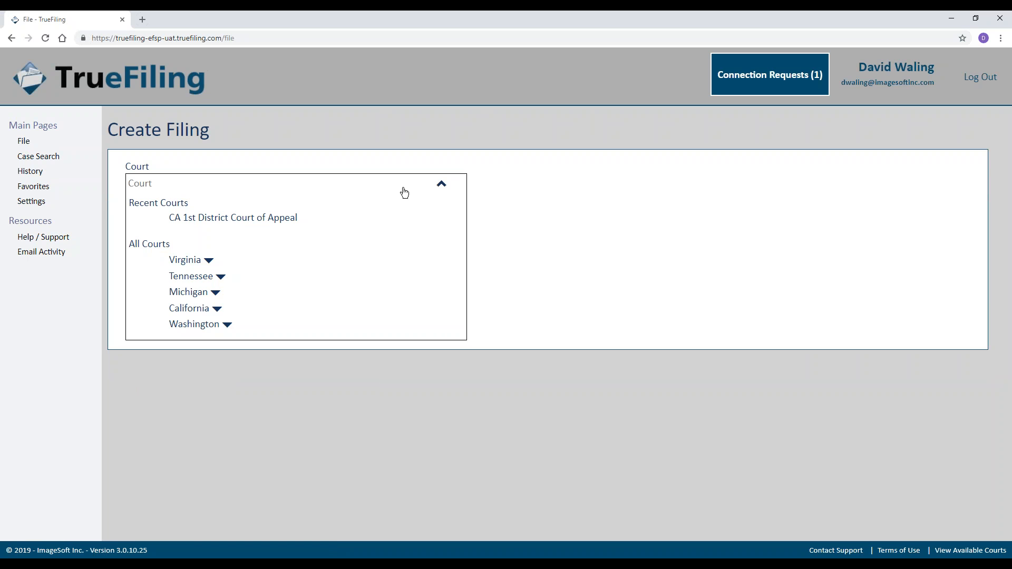
click(253, 225)
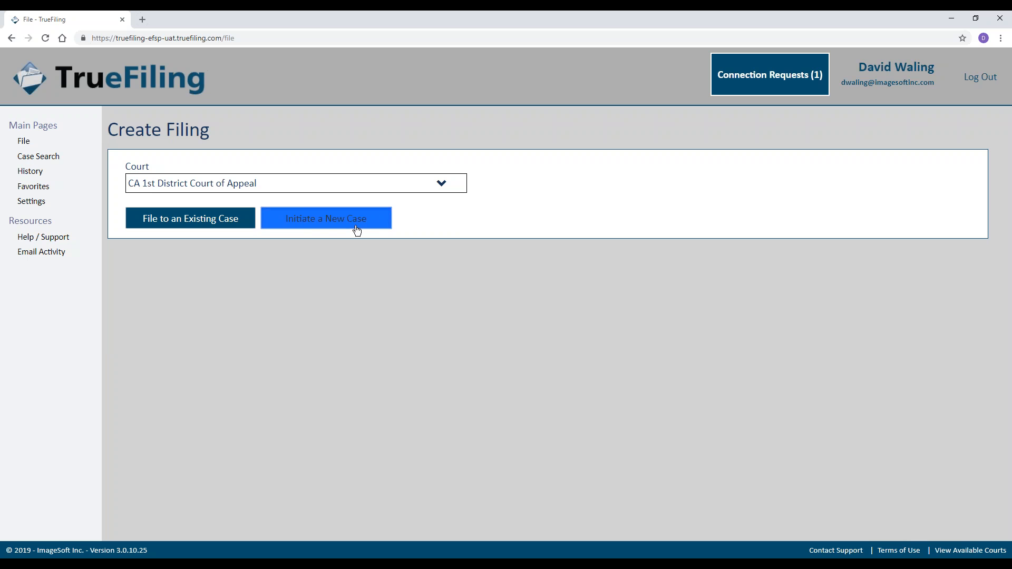
click(358, 225)
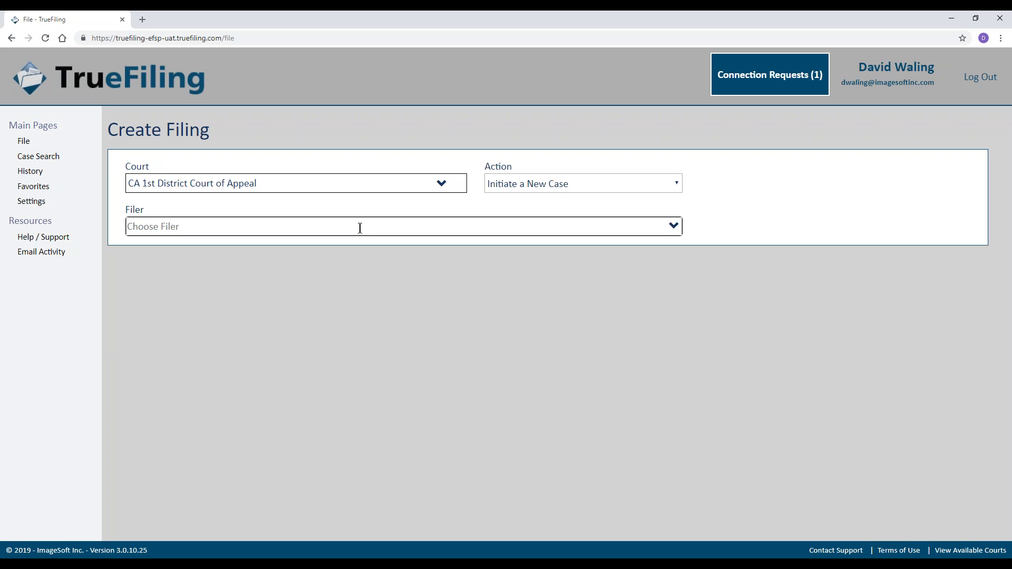
click(676, 229)
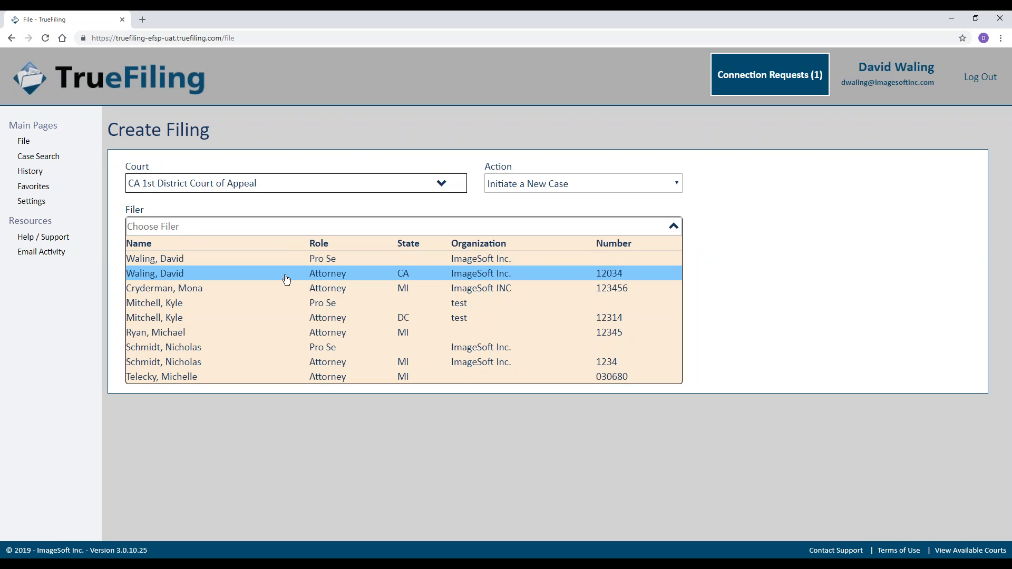
click(286, 279)
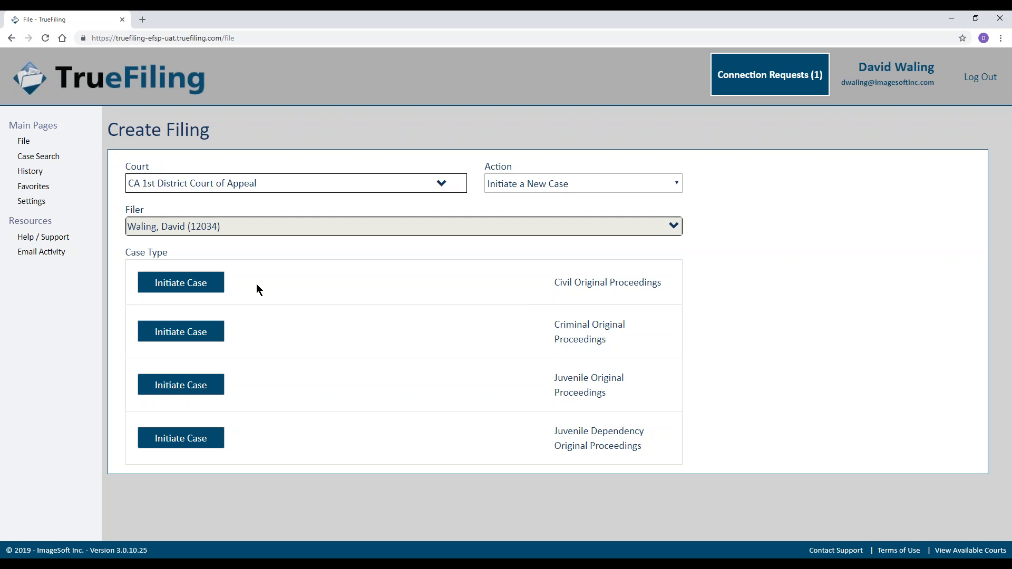
Initiate a Civil Original Proceedings case titled 'Test v Test' and advance to Submitting/Filing Parties.
click(171, 285)
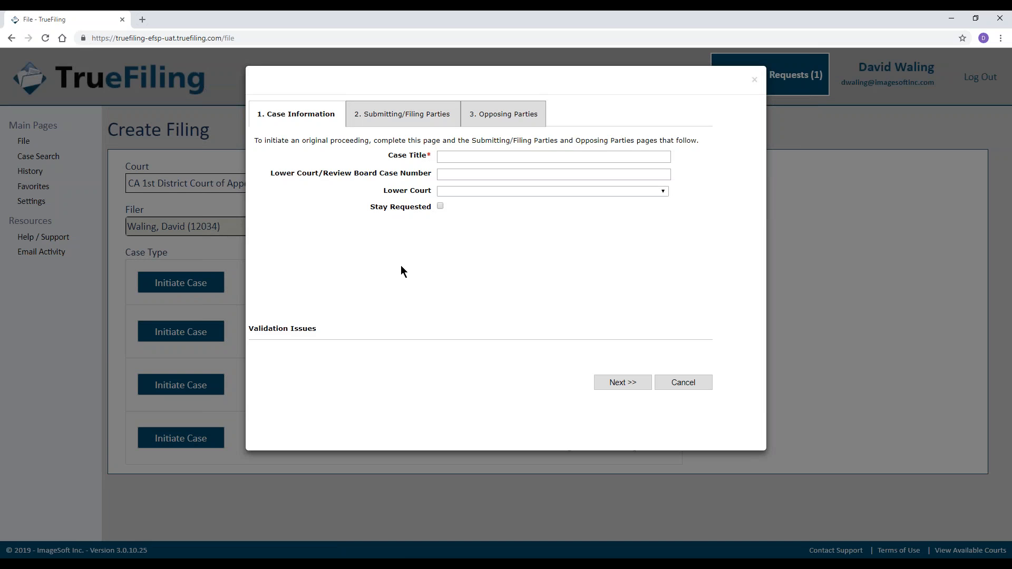
click(452, 156)
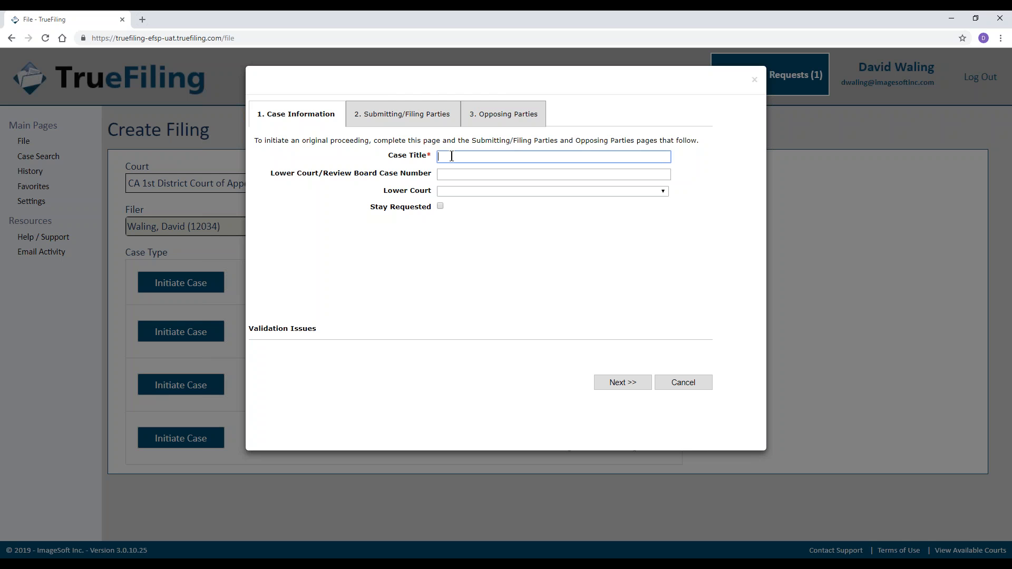
text(Test v Test)
click(499, 271)
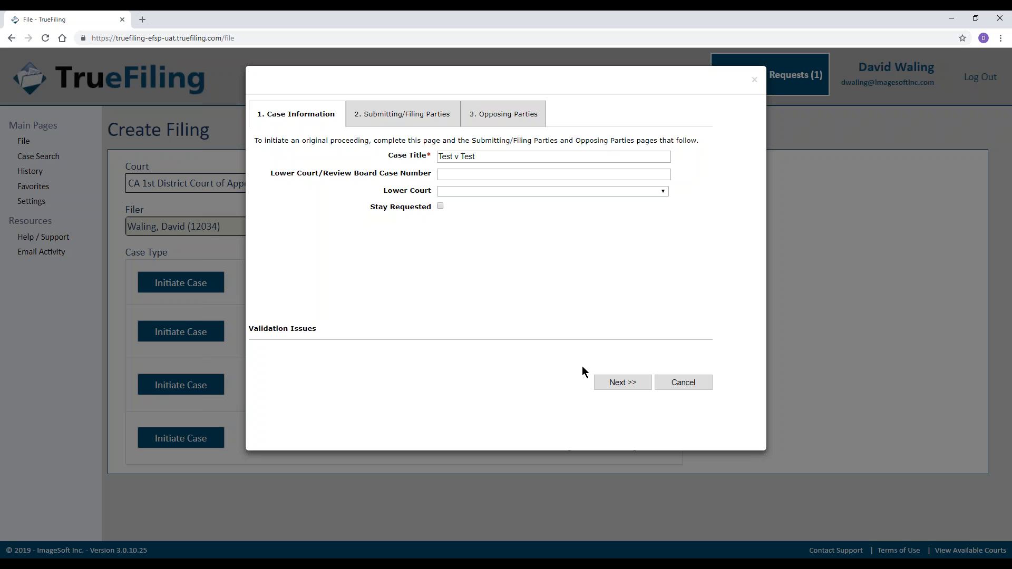
click(609, 381)
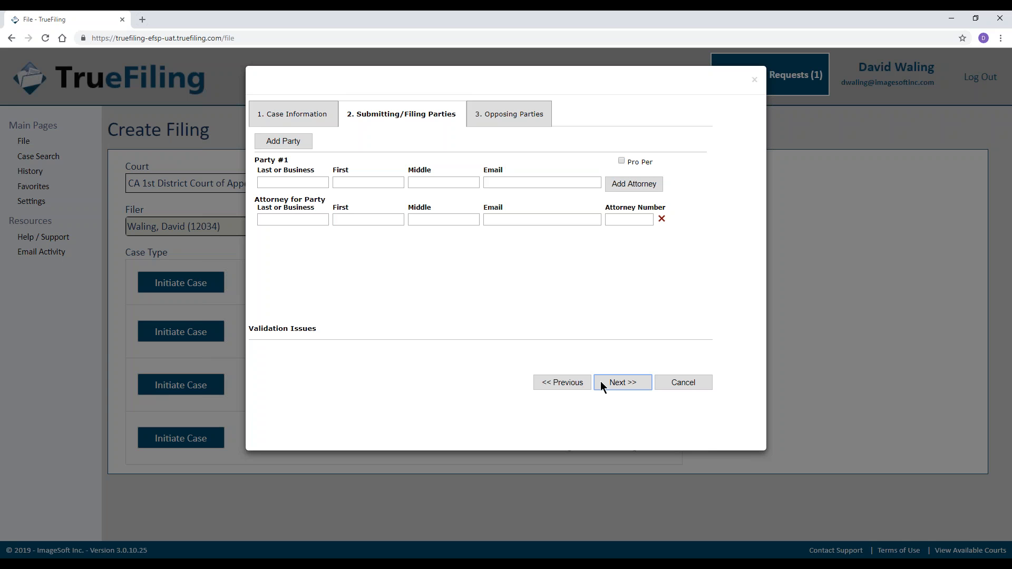
Enter filing party 'Test', attorney last name 'Test', the attorney's e-mail and attorney number.
click(600, 381)
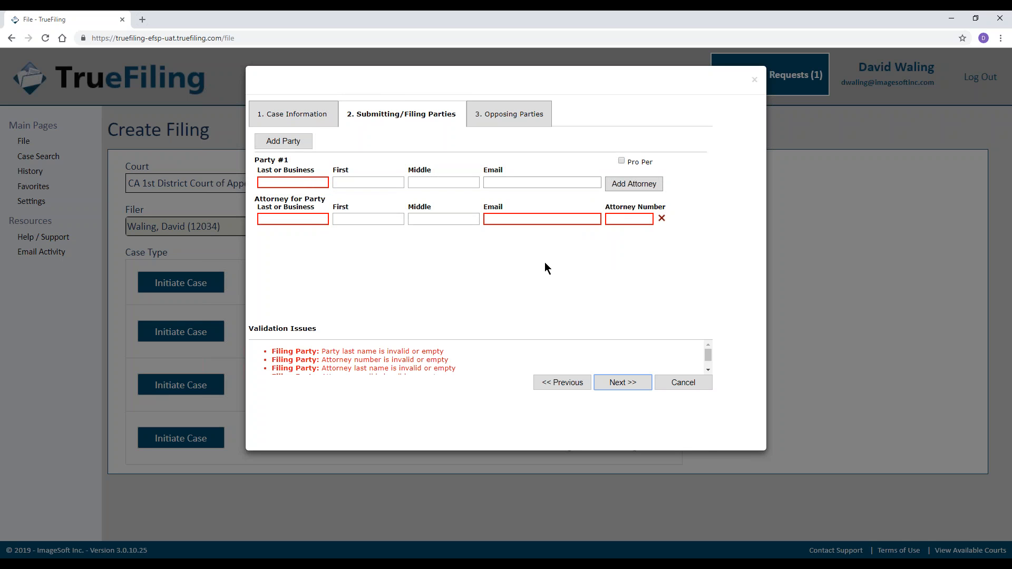
click(280, 182)
text(Test)
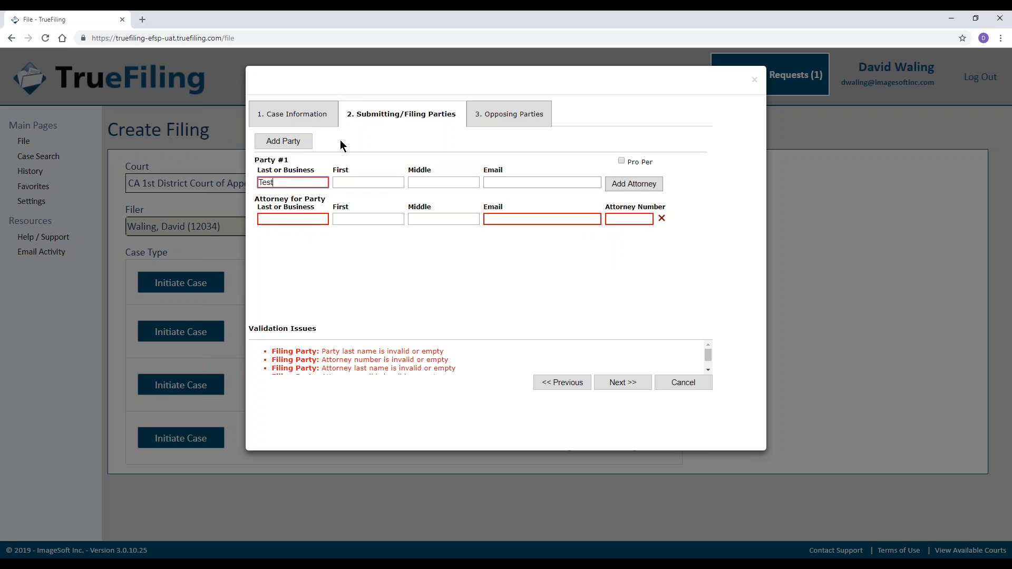
click(292, 224)
text(Test)
click(498, 219)
text(Test@test.com)
click(636, 220)
text(12345)
click(564, 300)
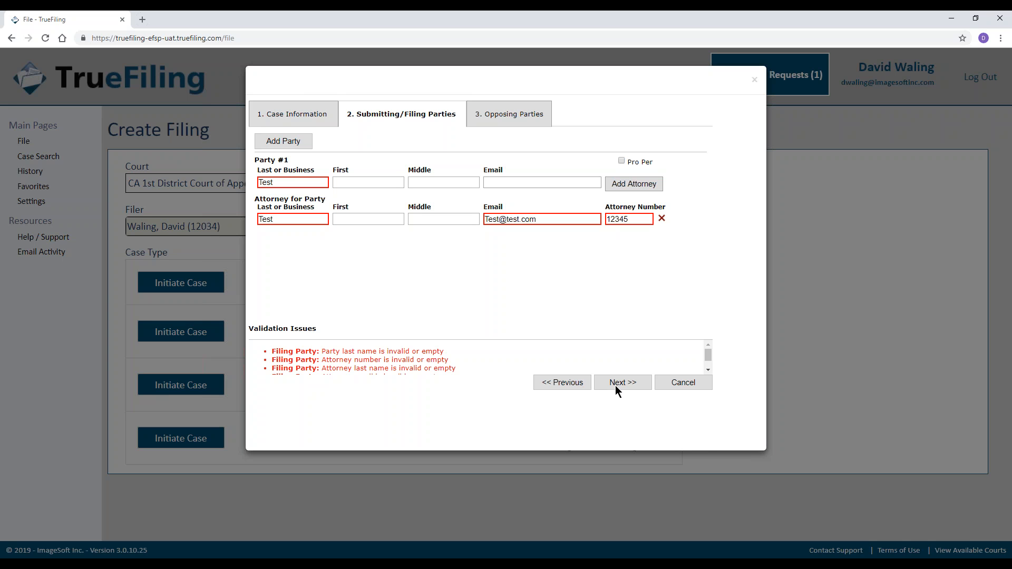
Clear and re-enter the attorney number, then advance to the Opposing Parties step.
drag(635, 217, 590, 228)
key(BackSpace)
click(630, 382)
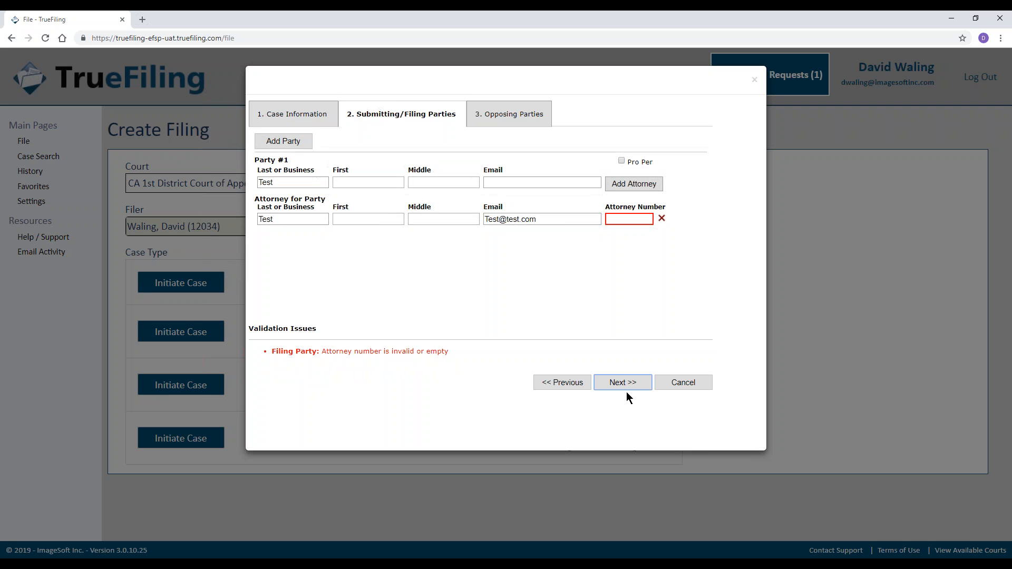
click(635, 219)
text(12345)
click(614, 386)
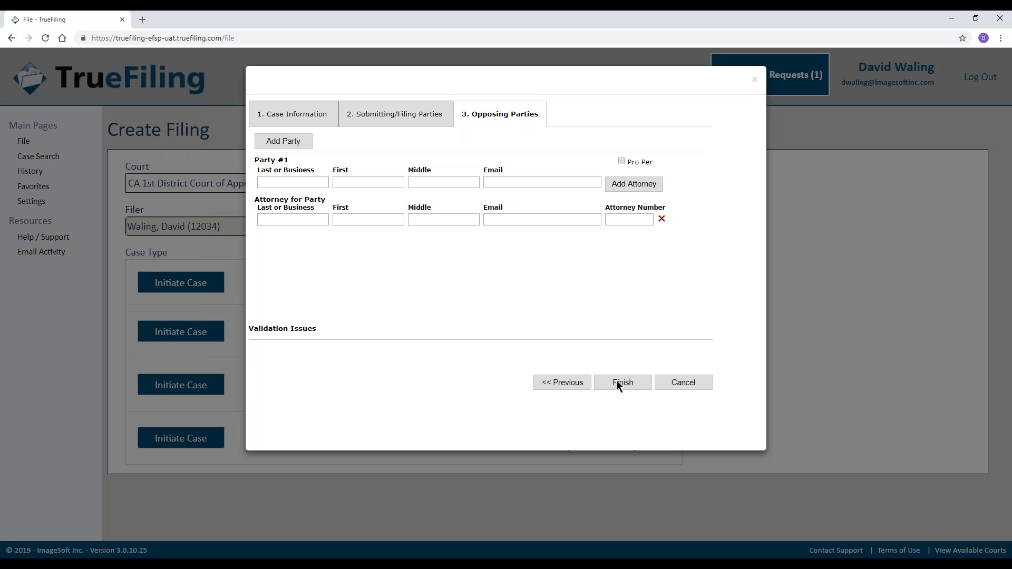
Enter 'Test' as opposing Party #1's last name and attempt to finish the new case.
click(617, 385)
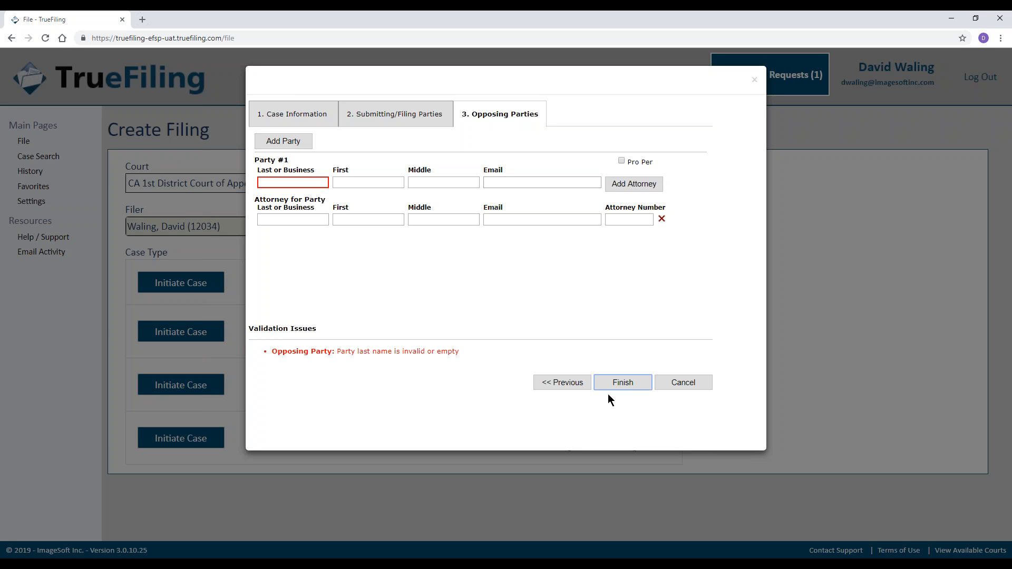
click(299, 183)
text(Test)
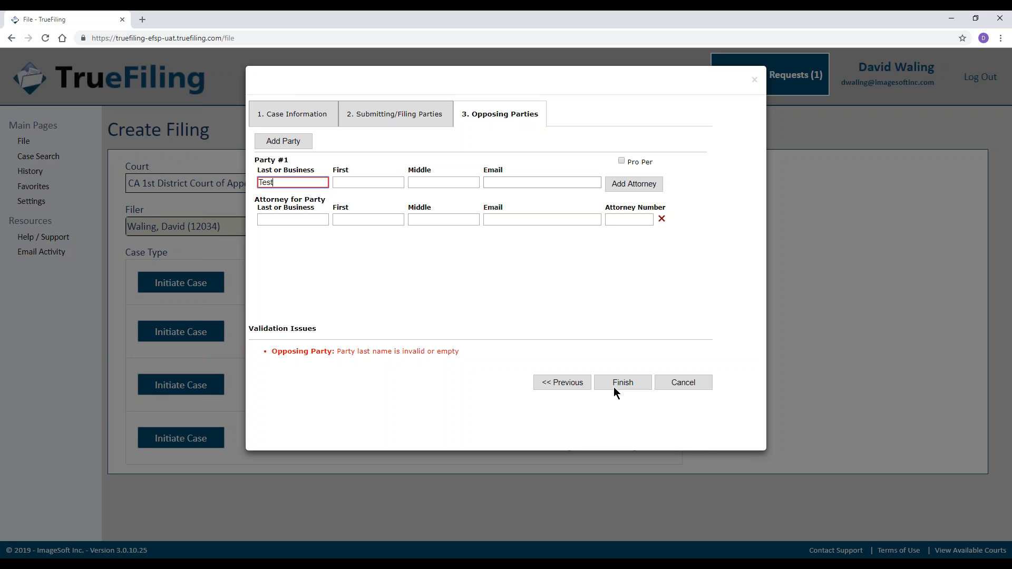
click(614, 387)
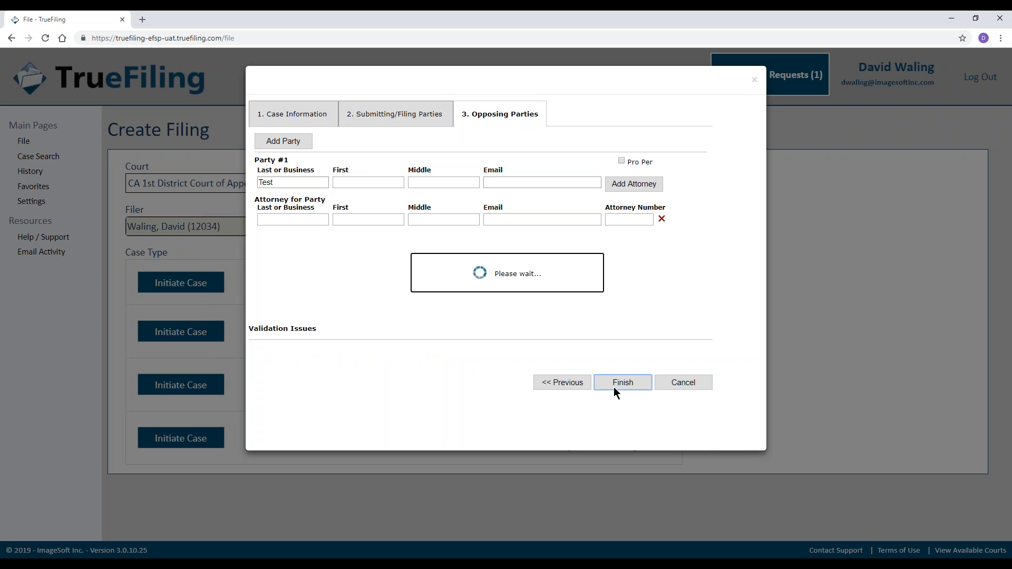
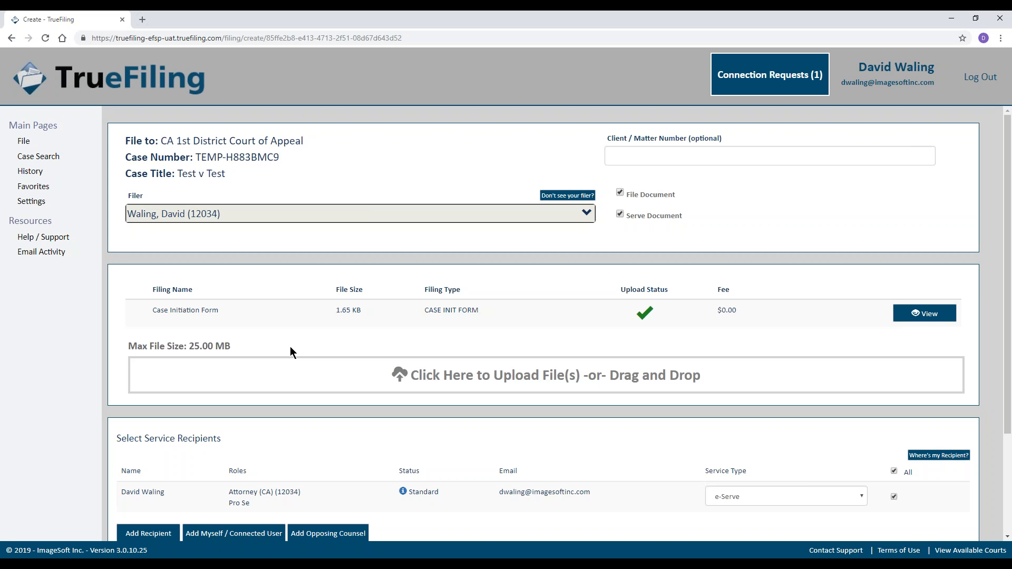
Select the Petition and Proof of Service files in the file picker and upload both to the filing.
click(283, 378)
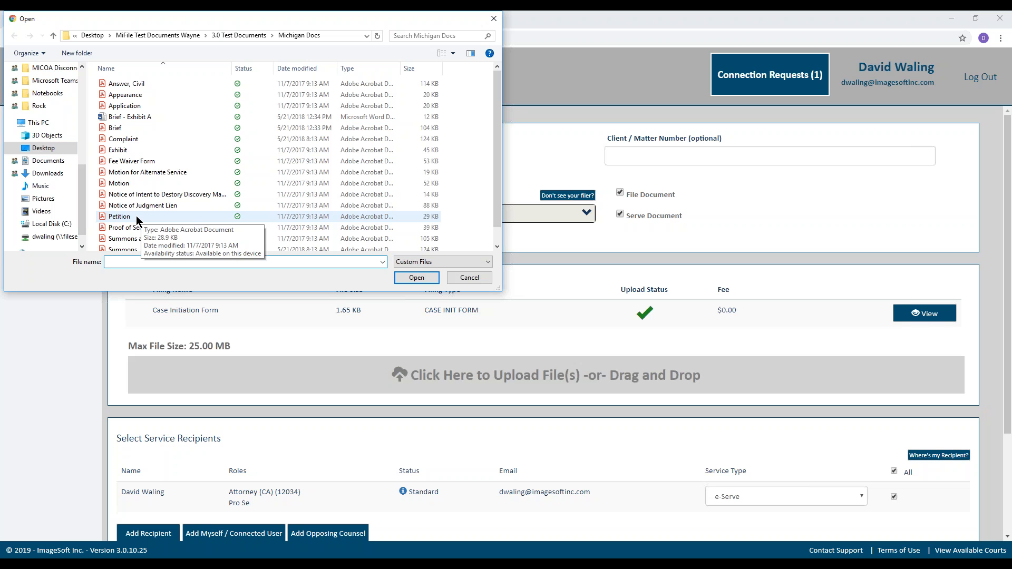
click(137, 218)
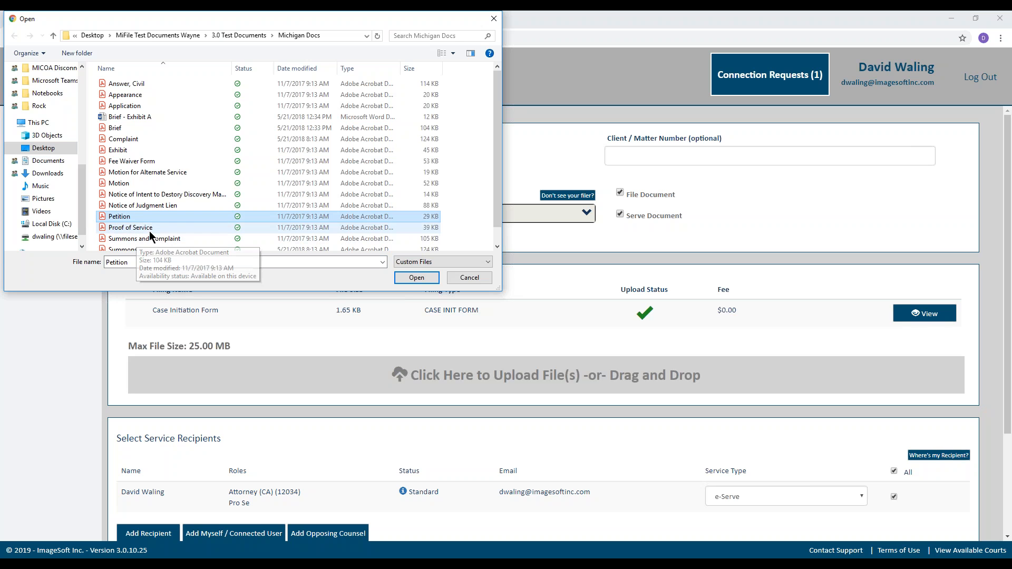
ctrl+click(150, 231)
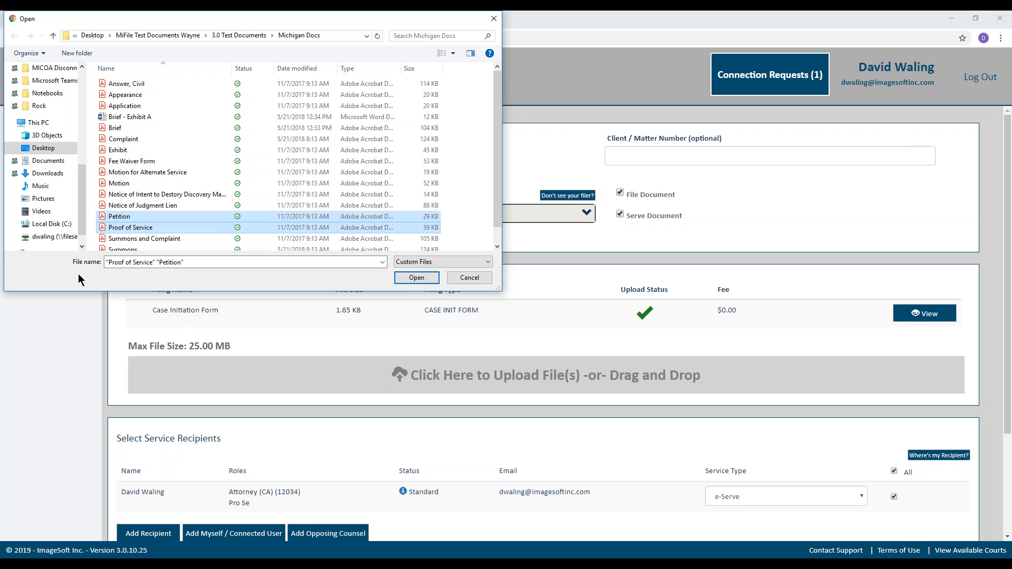
ctrl+click(143, 226)
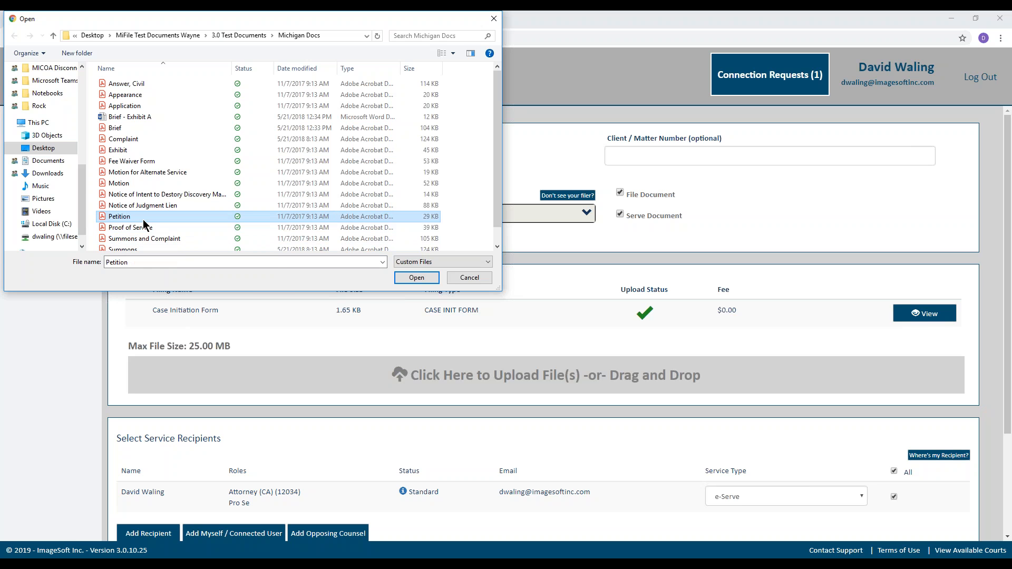
ctrl+click(145, 228)
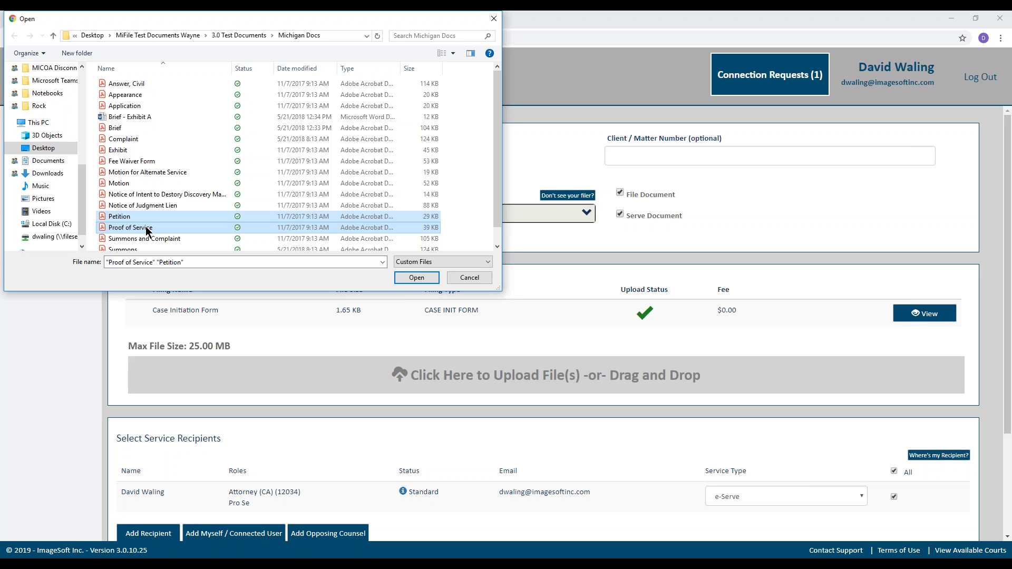
click(408, 279)
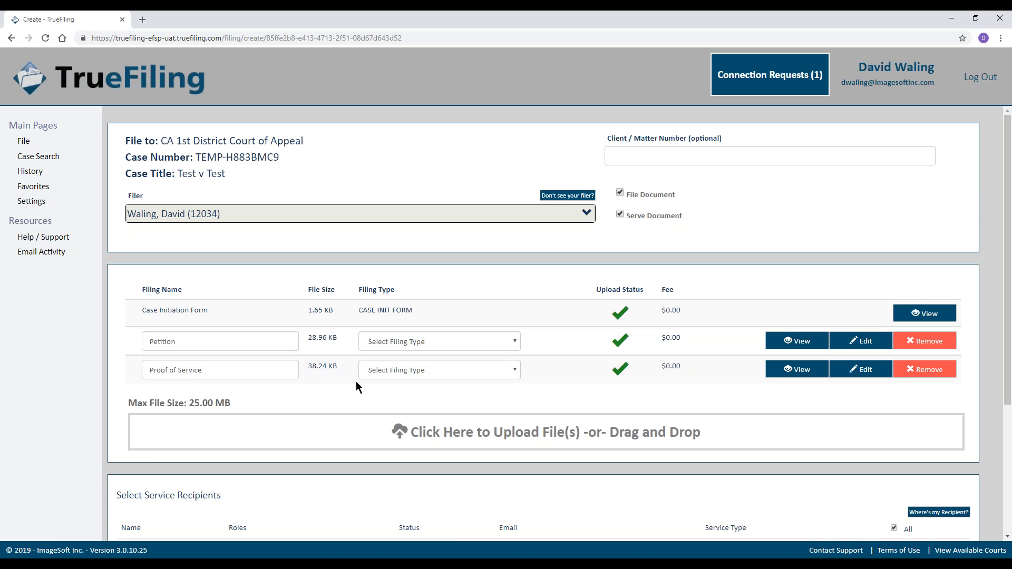
Set the Petition's filing type to PETITION - PETITION FOR WRIT ($775.00).
click(442, 346)
scroll(437, 472, down, 4)
scroll(438, 471, down, 10)
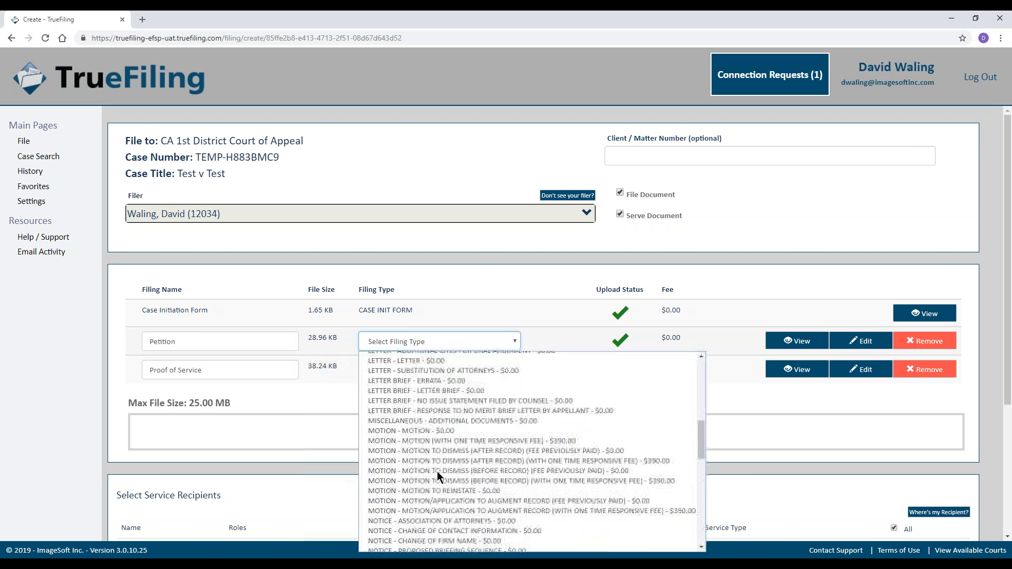
scroll(438, 464, up, 3)
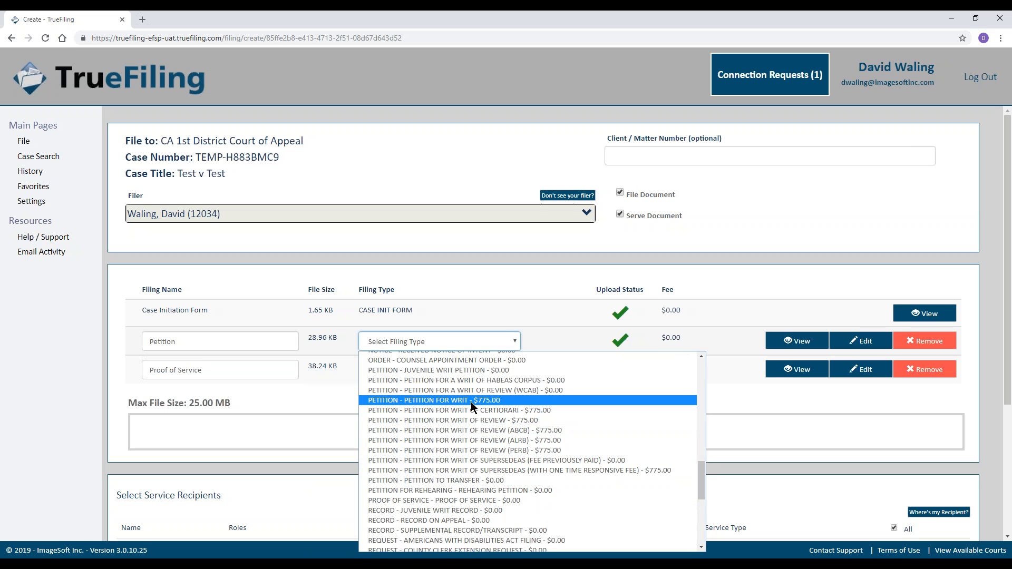
click(508, 402)
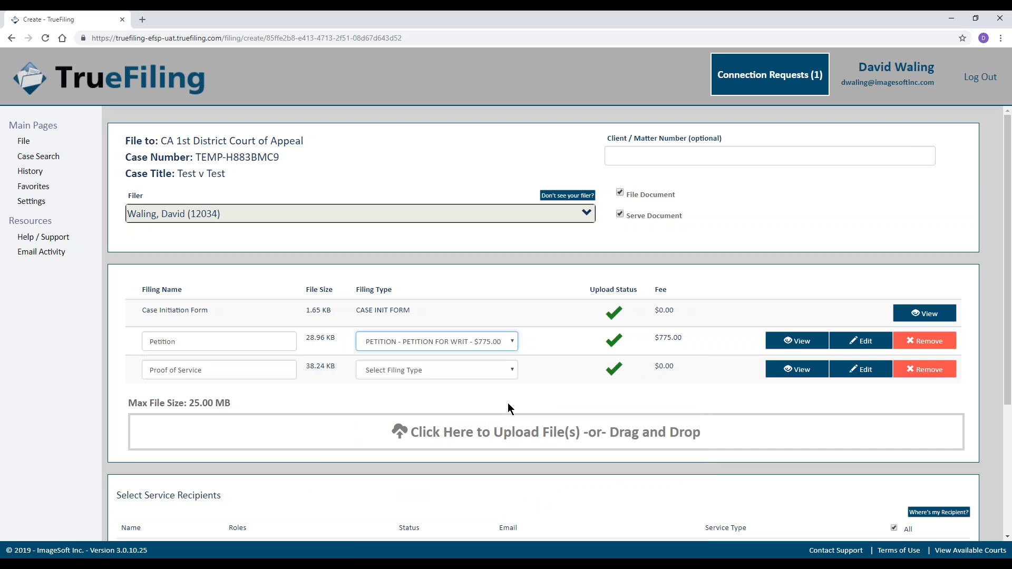
Set Proof of Service's filing type to PROOF OF SERVICE and briefly check the Petition's Edit options.
click(456, 368)
scroll(463, 302, down, 5)
scroll(465, 304, down, 5)
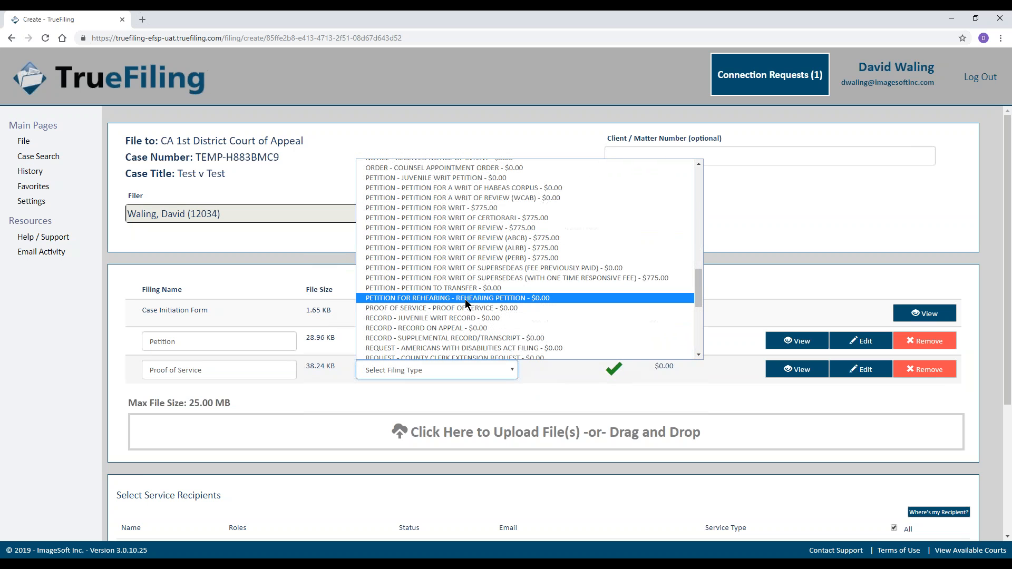
click(527, 308)
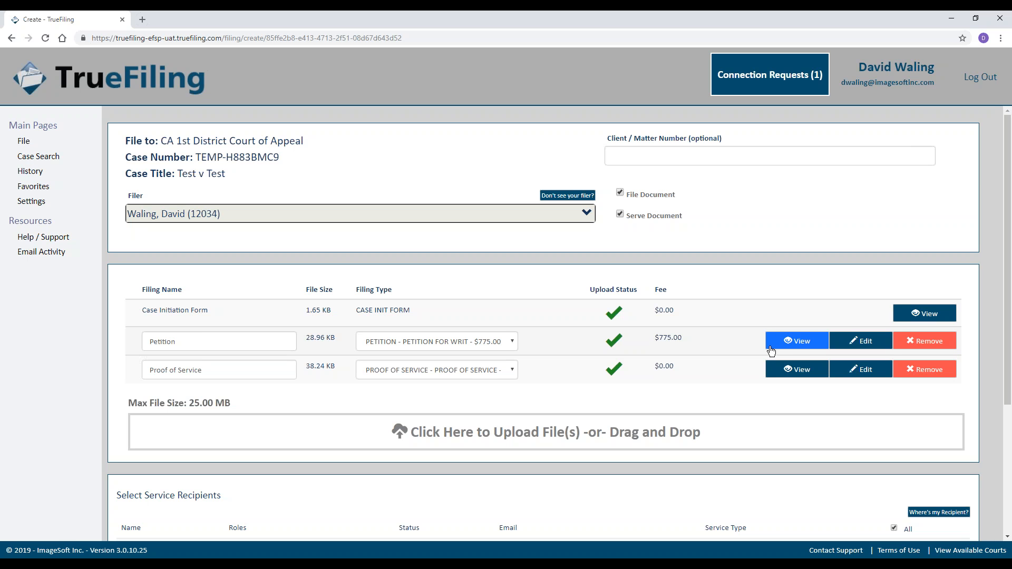
click(865, 351)
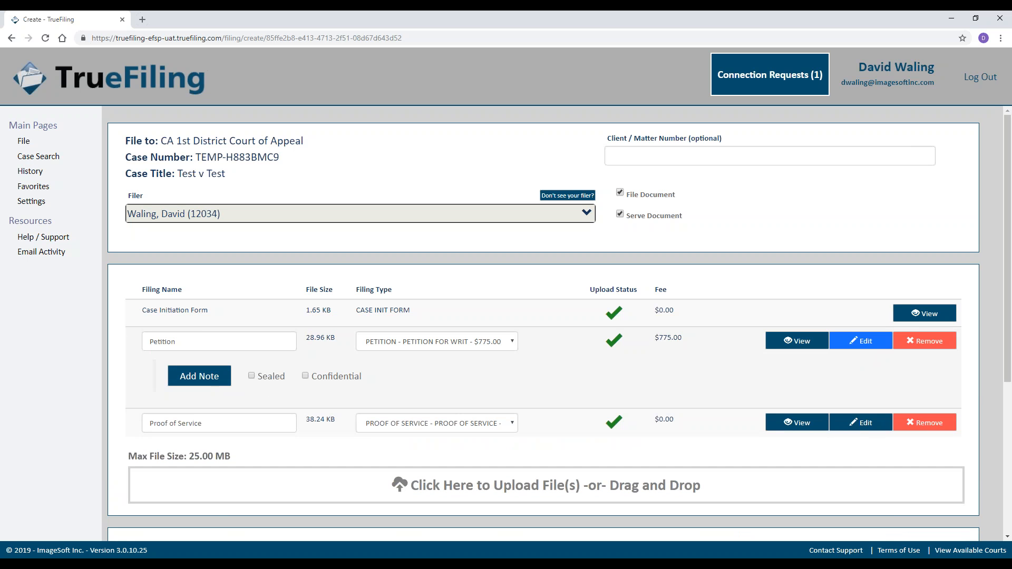
click(861, 342)
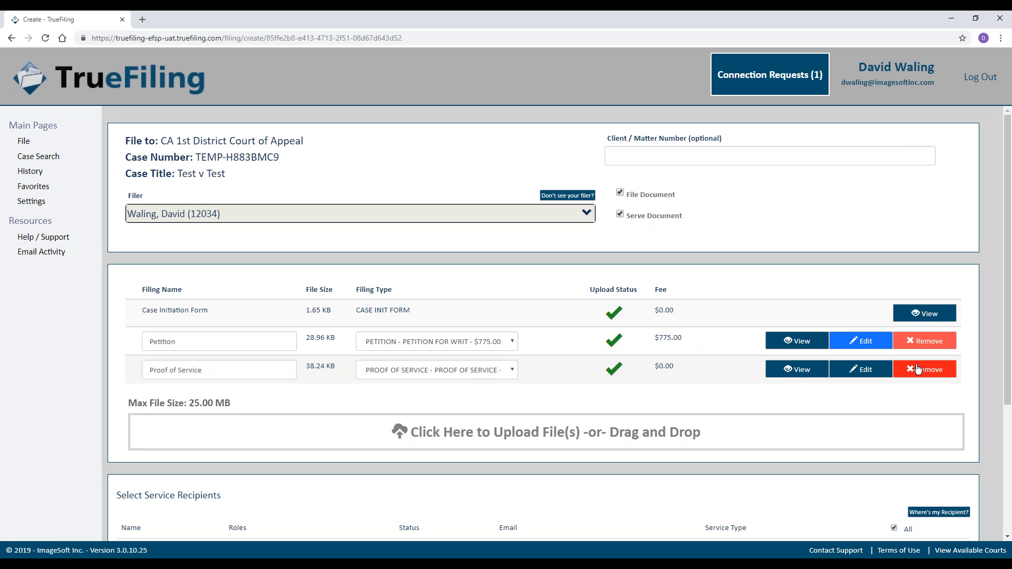
scroll(580, 372, down, 3)
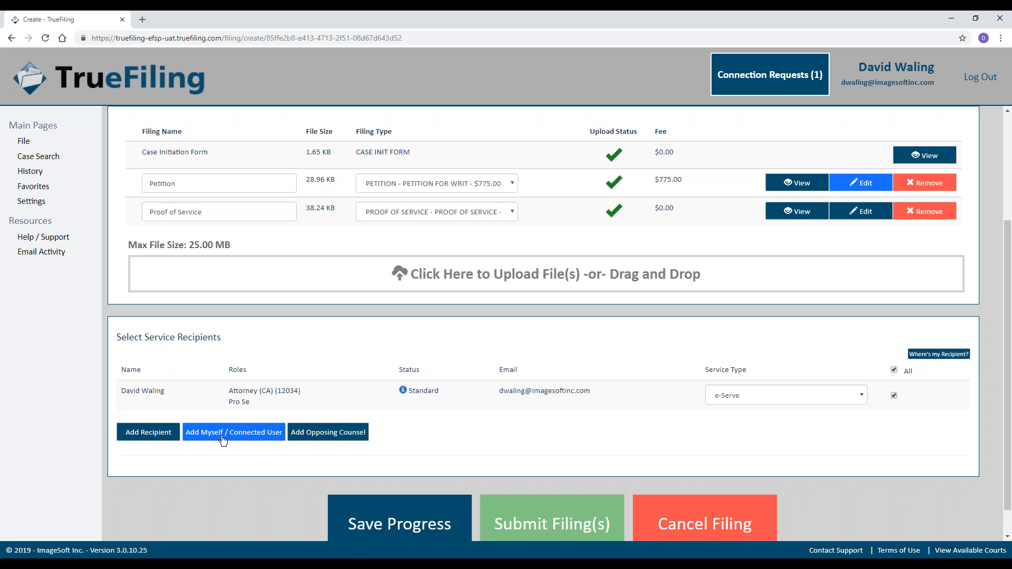
Add and remove a blank ad hoc recipient, then save the filing's progress as a draft.
click(147, 434)
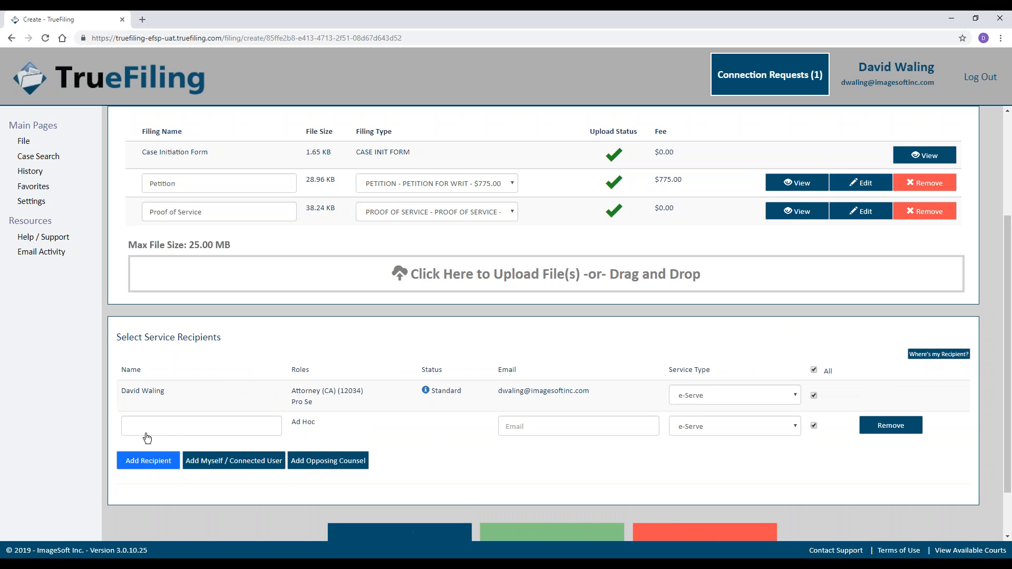
click(891, 425)
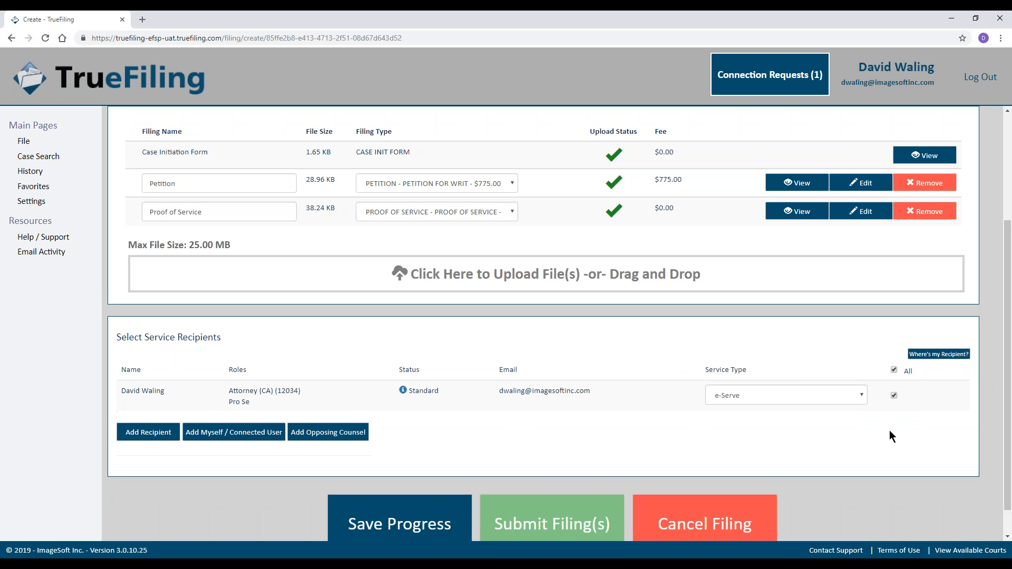
scroll(685, 443, down, 1)
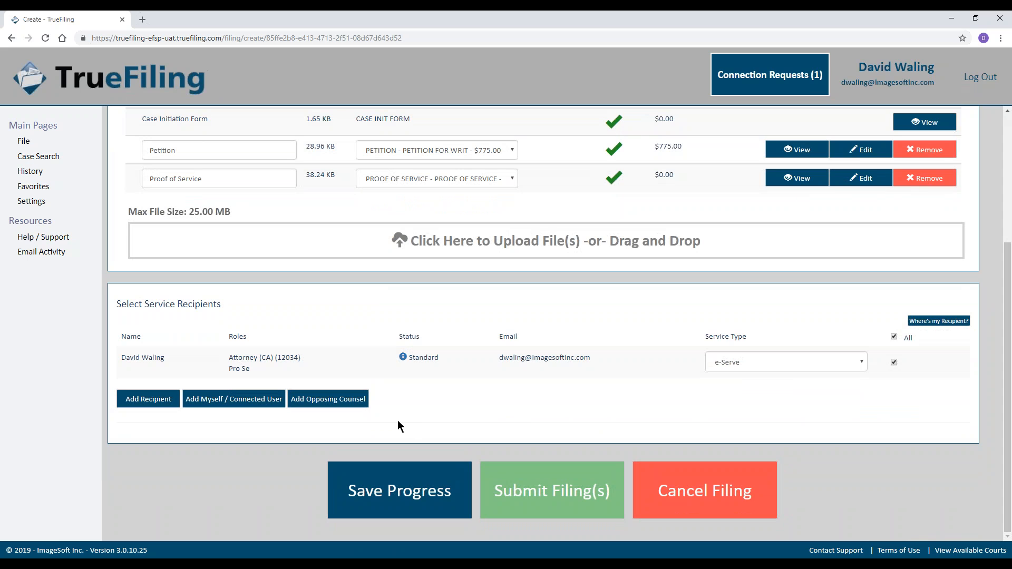
click(393, 484)
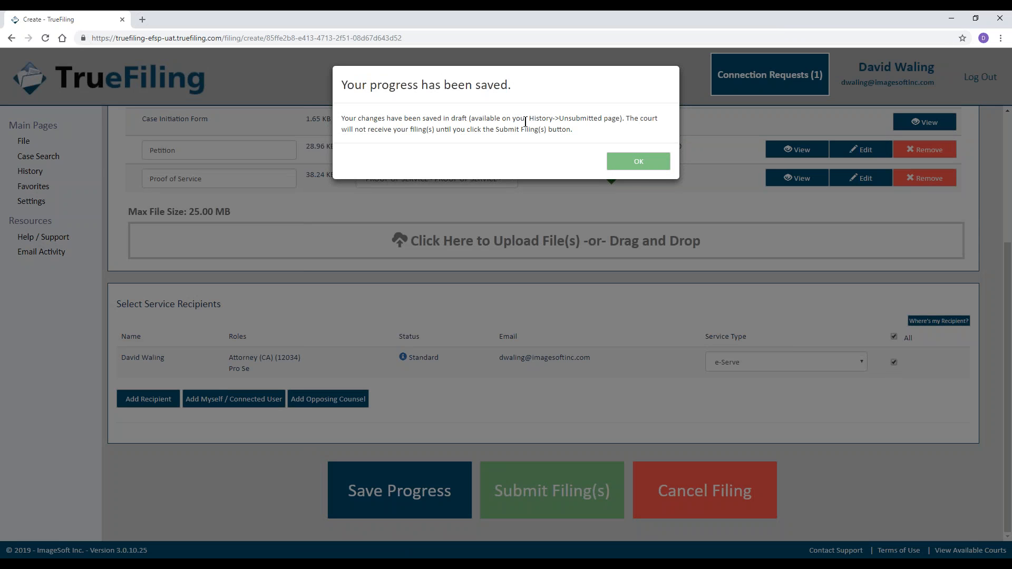
click(641, 161)
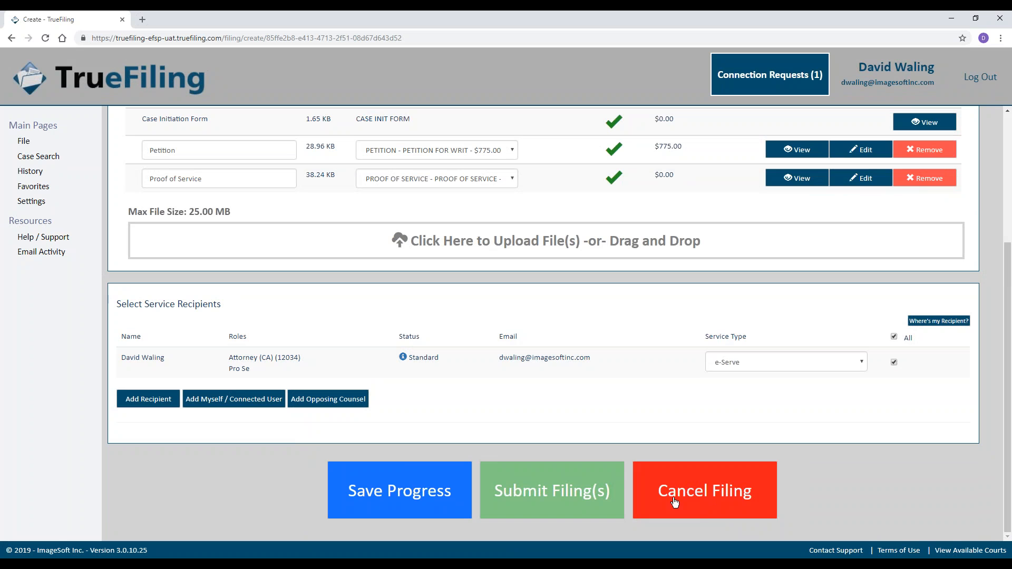
Validate the filings, pay the fees with the TrueFiling Test Card, and acknowledge the successful submission.
click(591, 491)
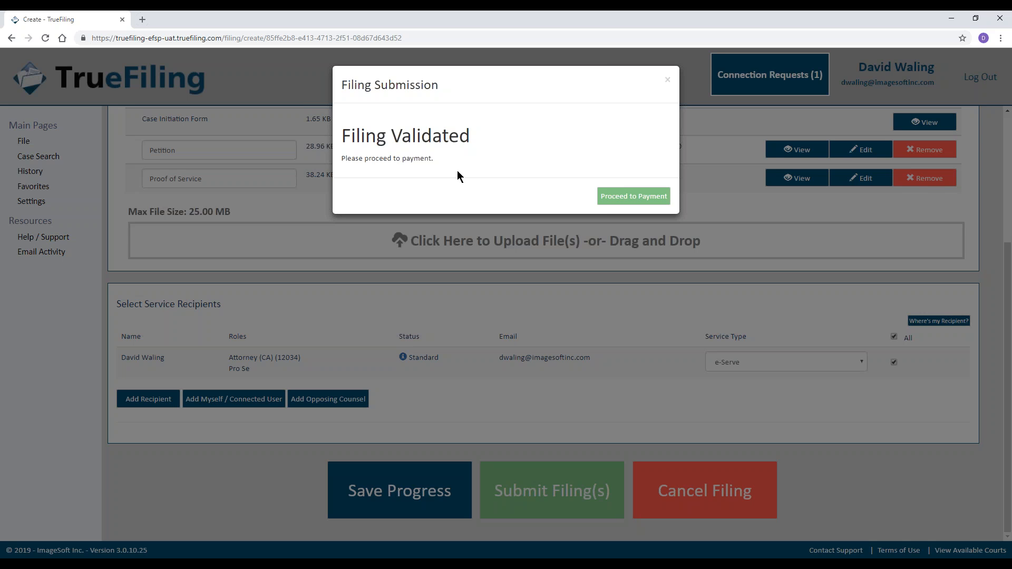
click(646, 200)
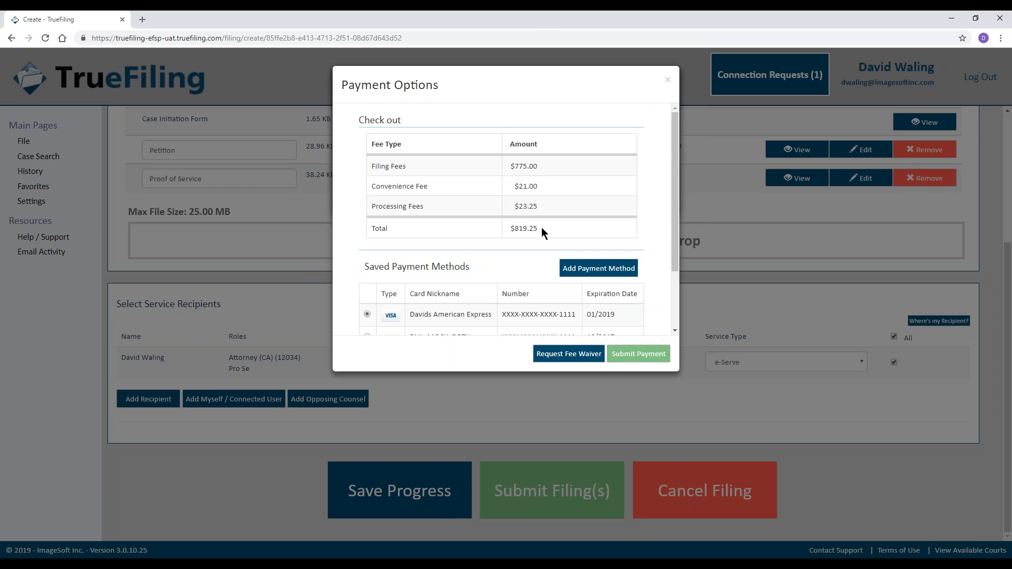
scroll(460, 241, down, 2)
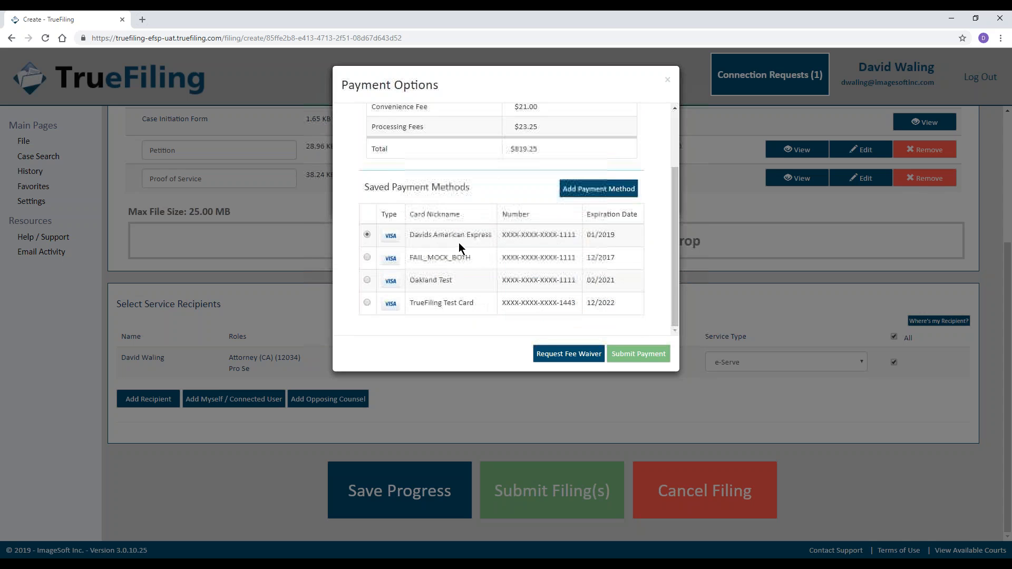
click(367, 303)
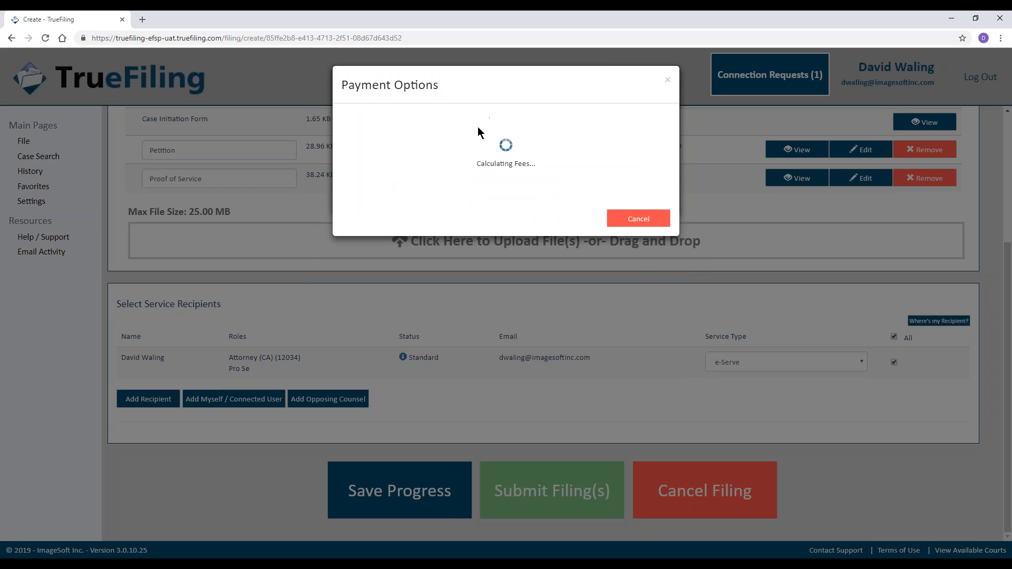
scroll(533, 211, down, 2)
click(639, 354)
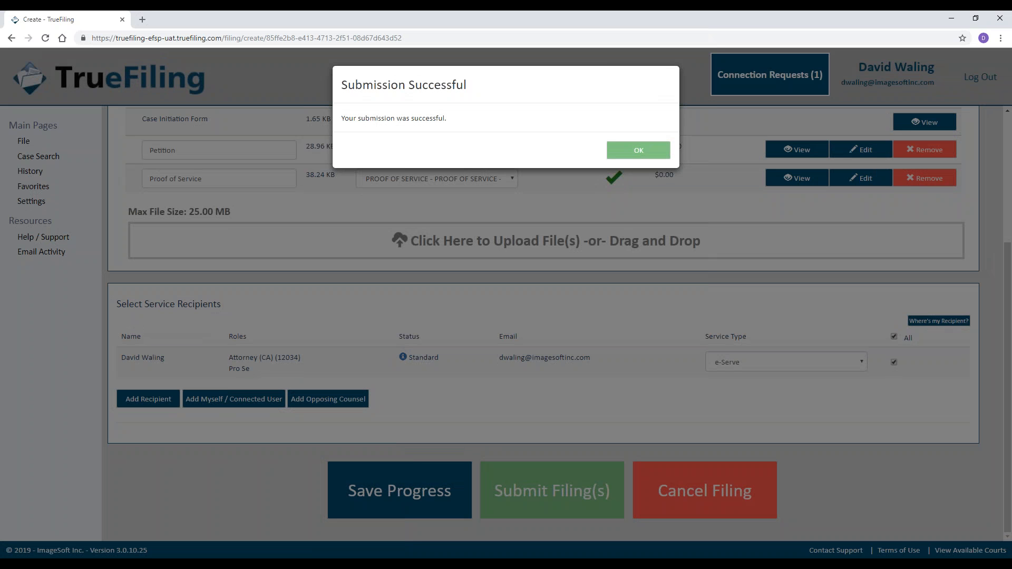
click(628, 152)
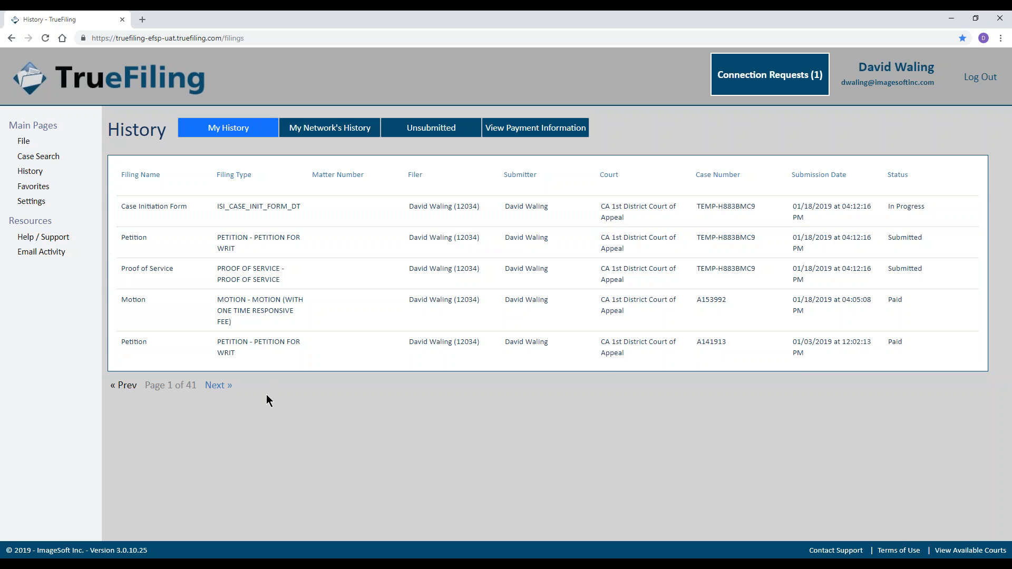
Browse My Network's History and unsubmitted bundles sorted by last activity date, then view payment information.
click(330, 130)
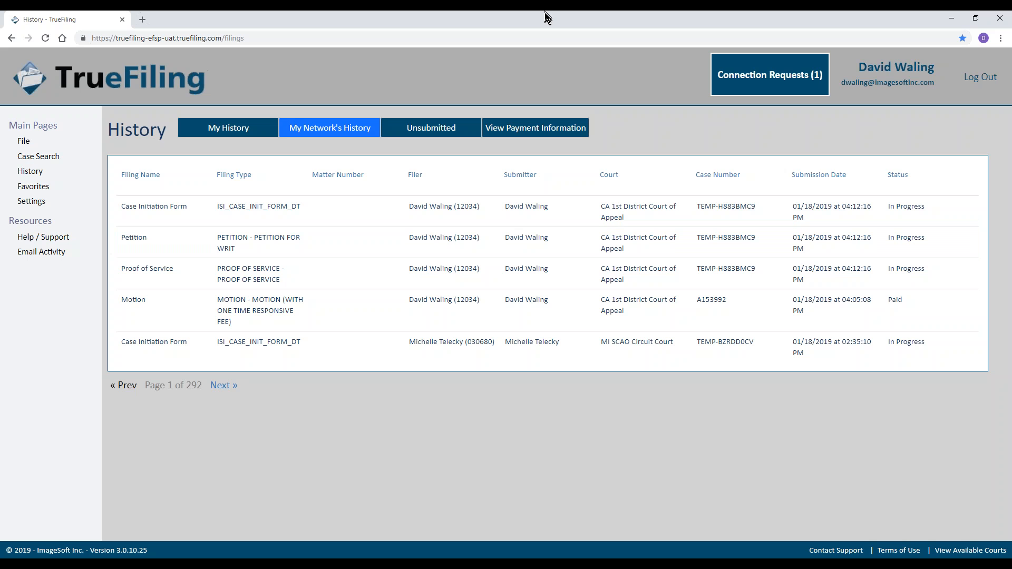
click(440, 125)
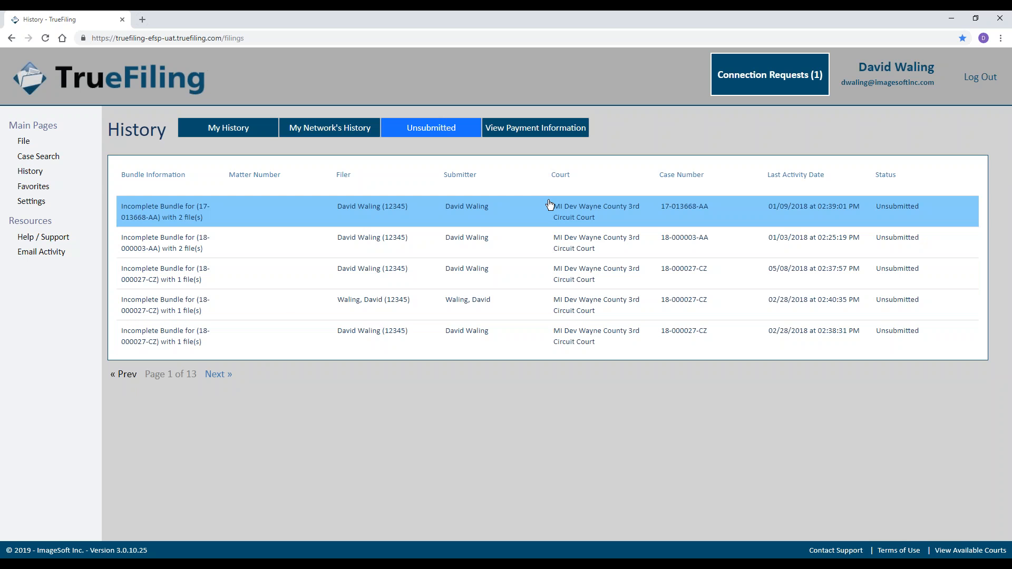
click(796, 175)
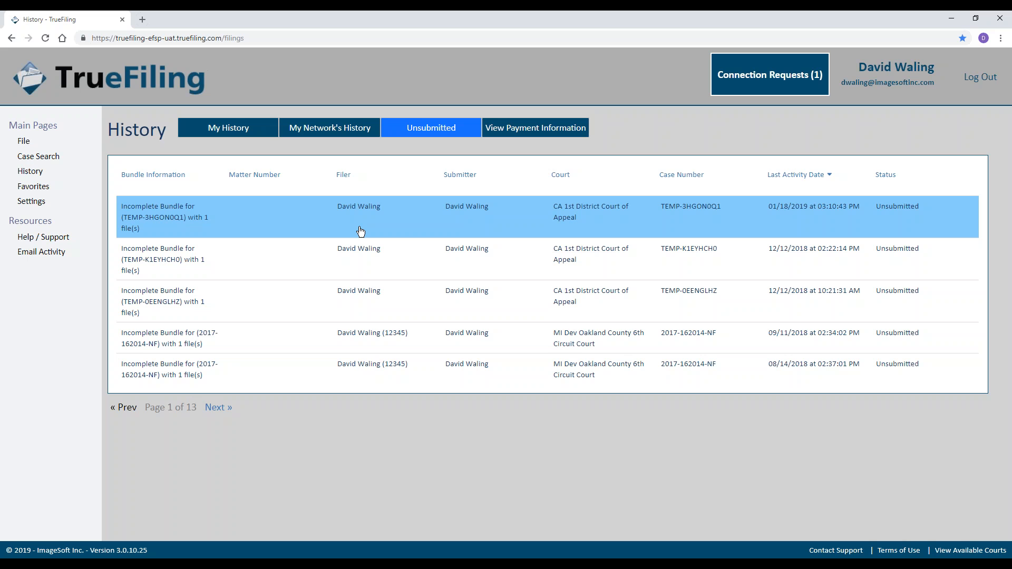
click(508, 134)
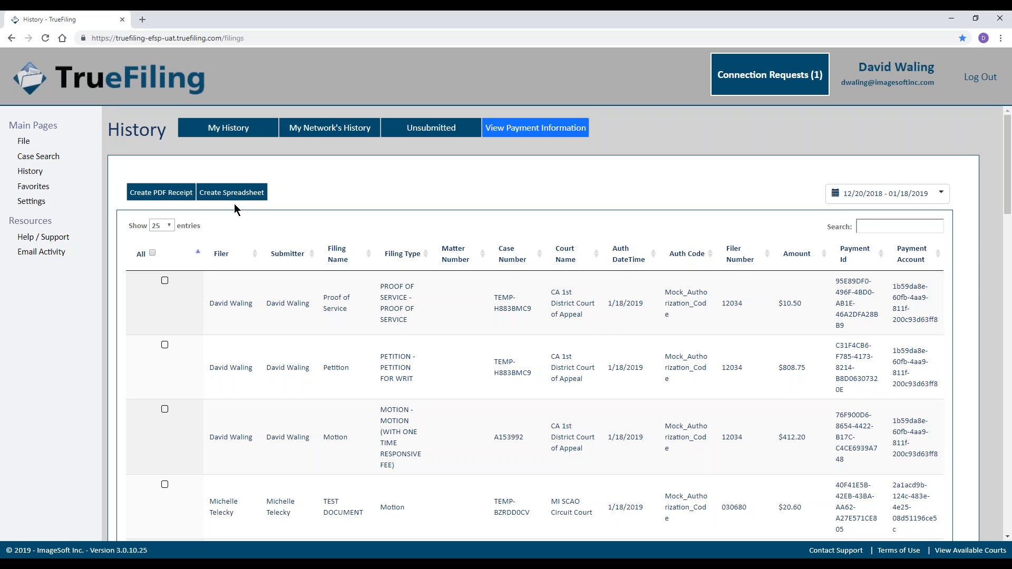
click(941, 195)
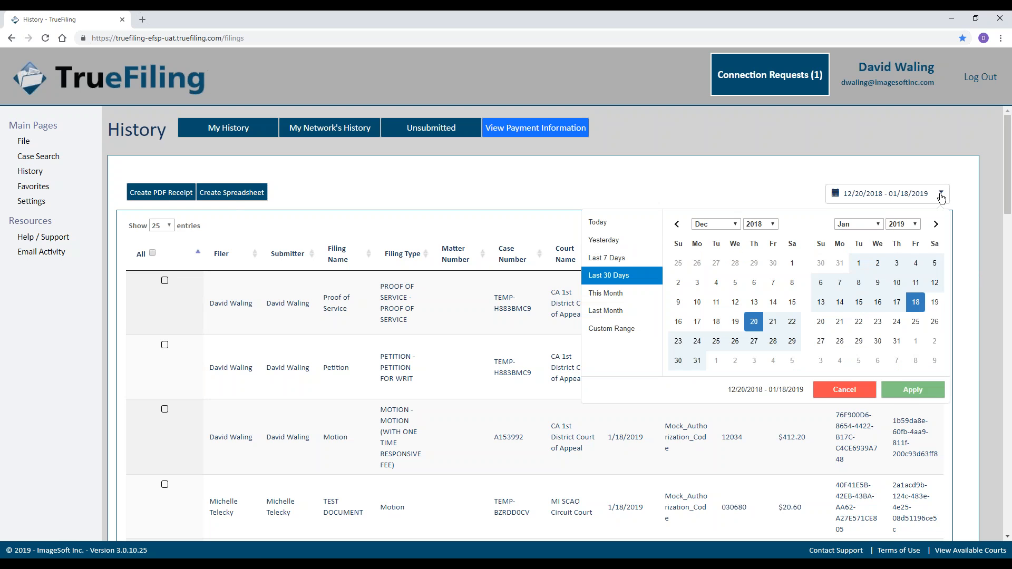
click(675, 163)
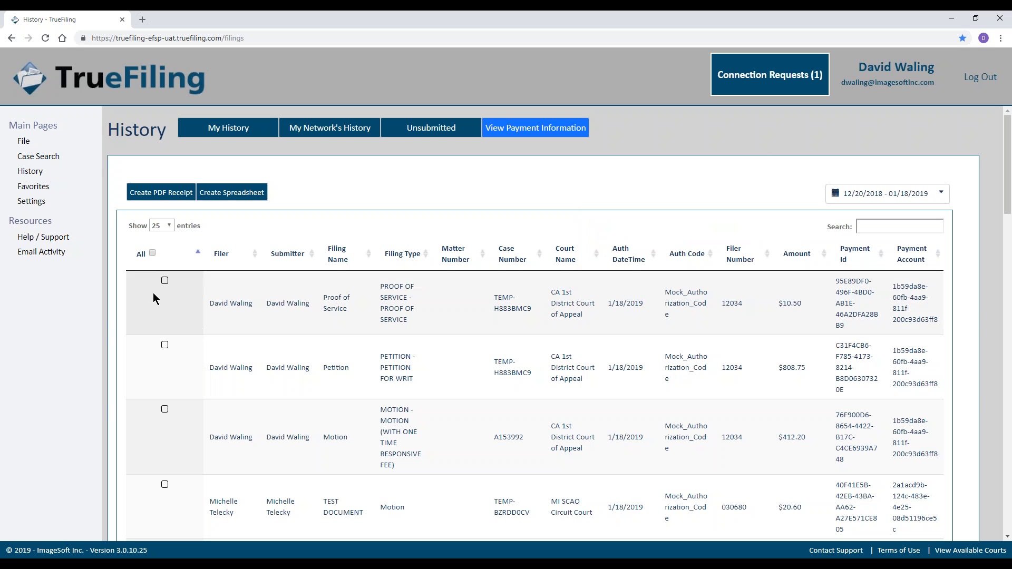
click(165, 281)
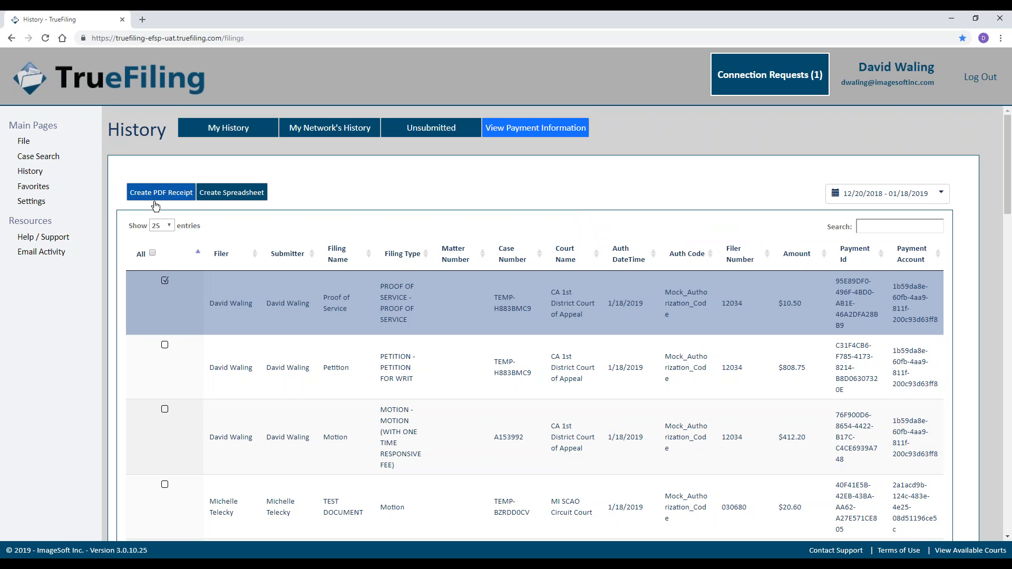
click(165, 281)
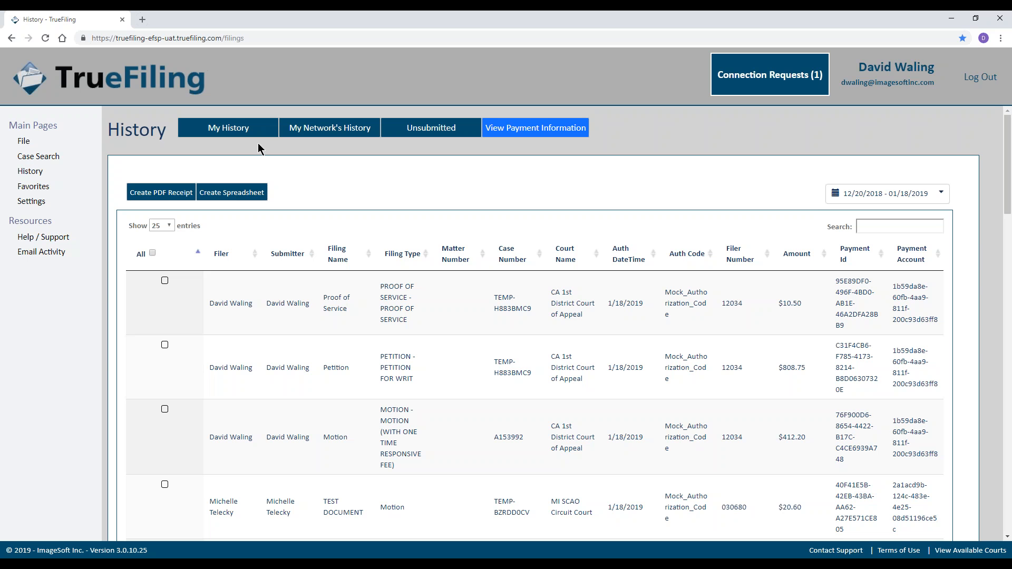
Return to My History and page forward to page 4 of 41.
click(243, 131)
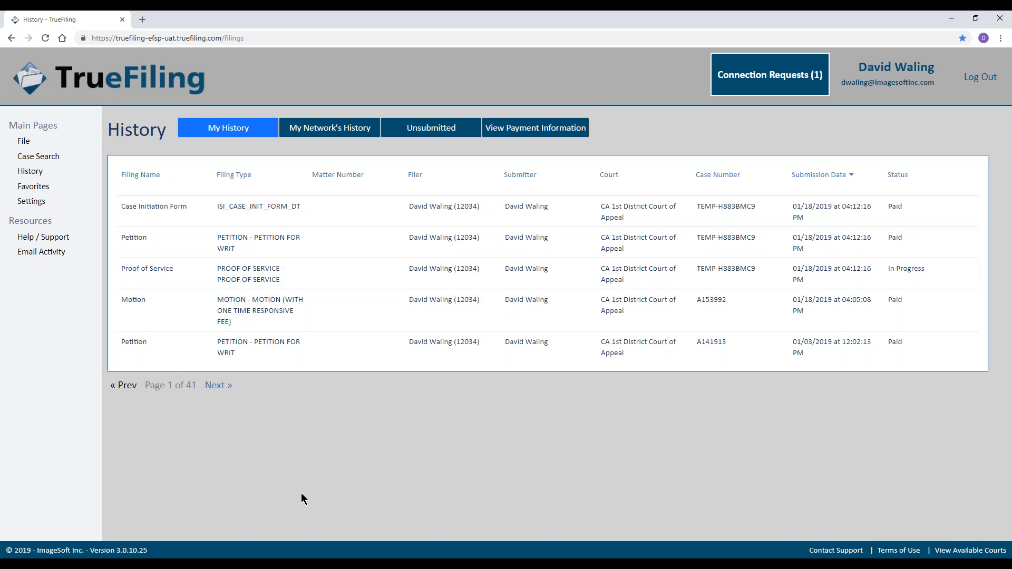
click(220, 387)
click(220, 388)
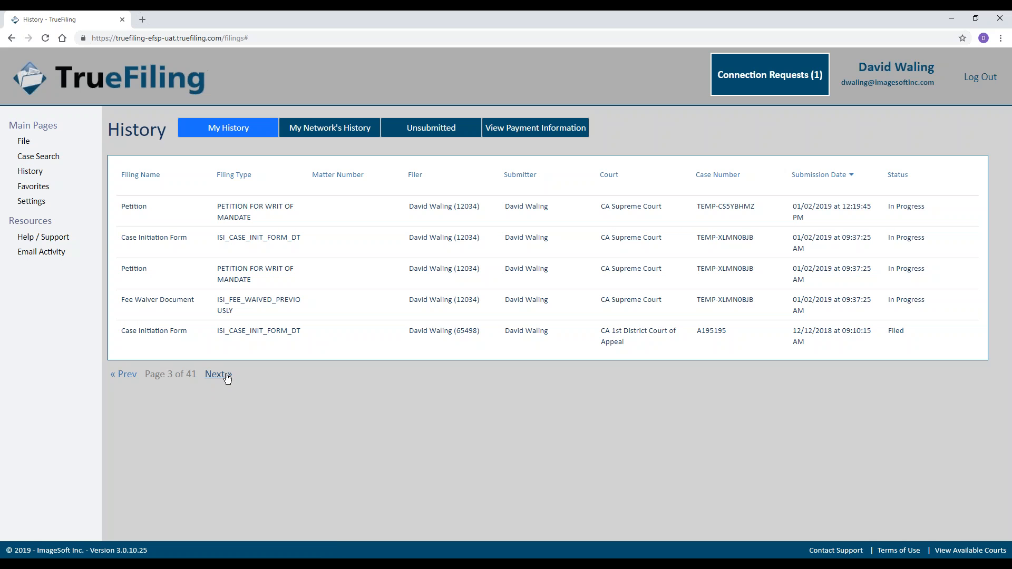
click(220, 375)
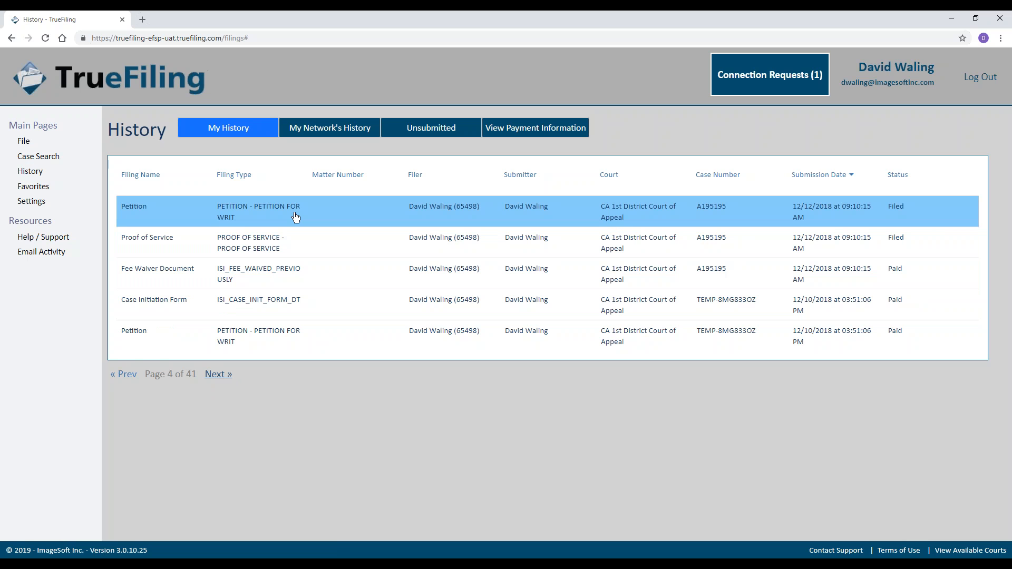
Expand the case A195195 Petition and review its Status Updates and Service Recipients / Status tabs.
click(296, 217)
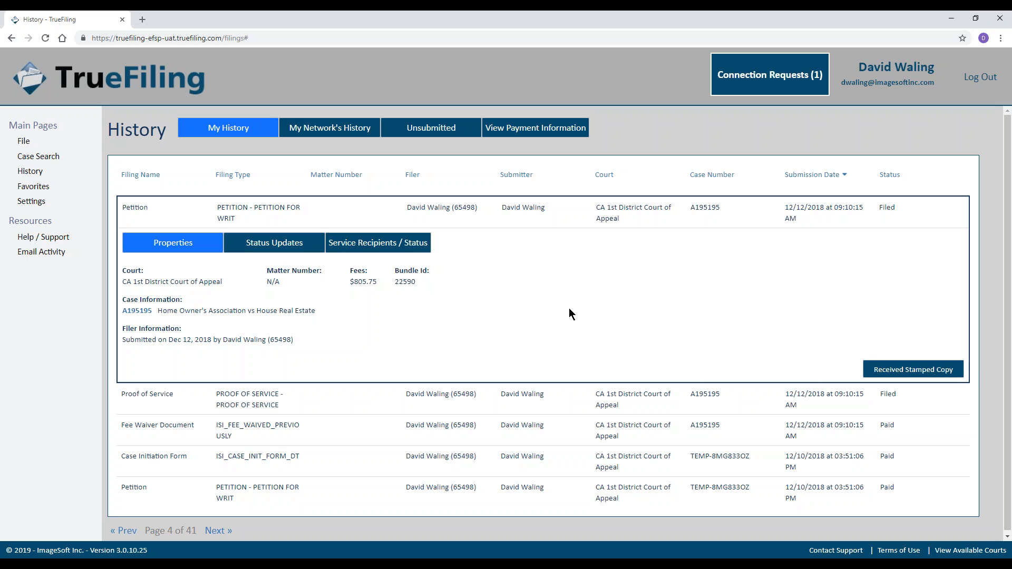
click(265, 247)
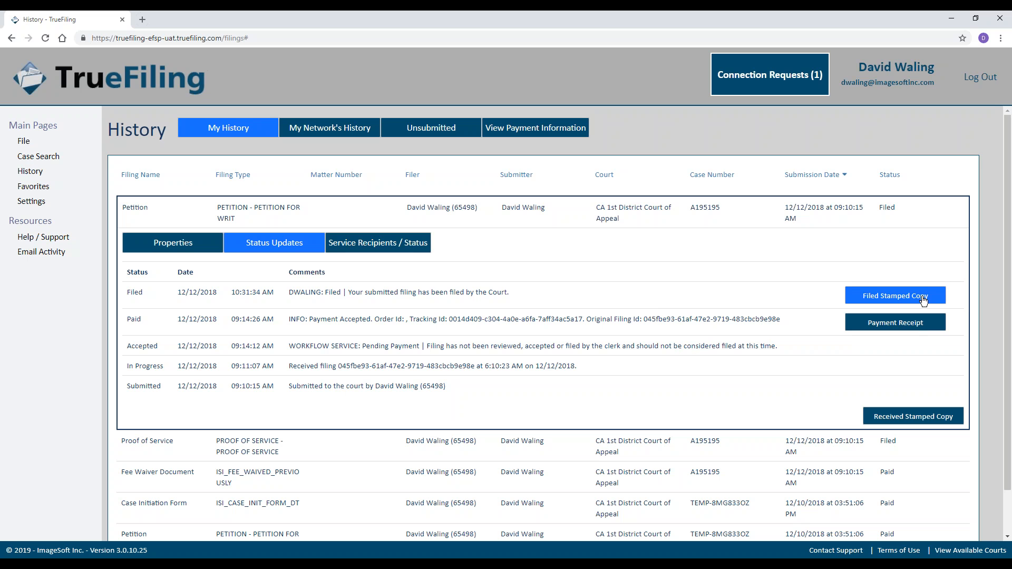
click(408, 244)
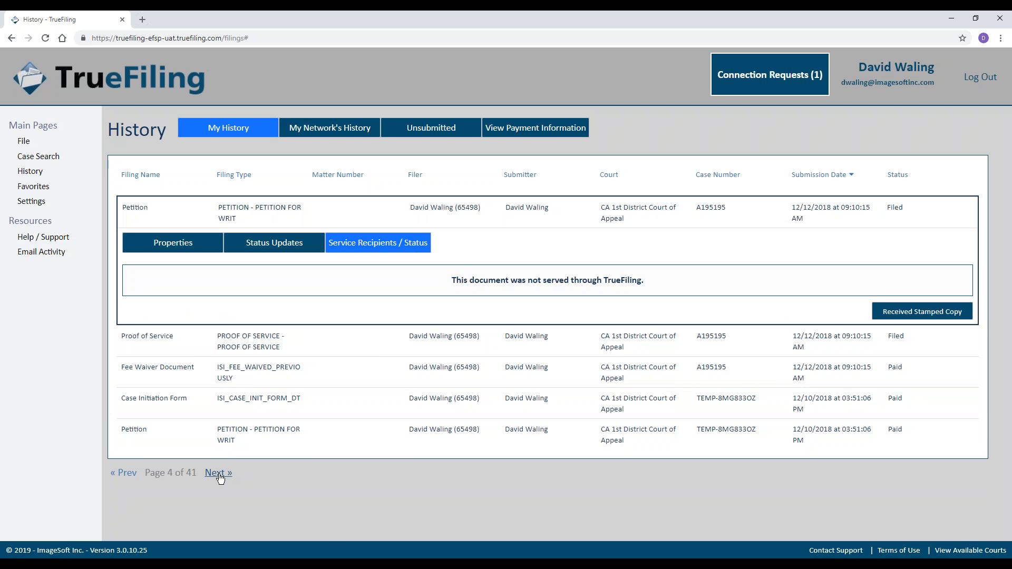
On page 5, check the service status of the Complaint, Case Initiation Form and POS filings.
click(215, 473)
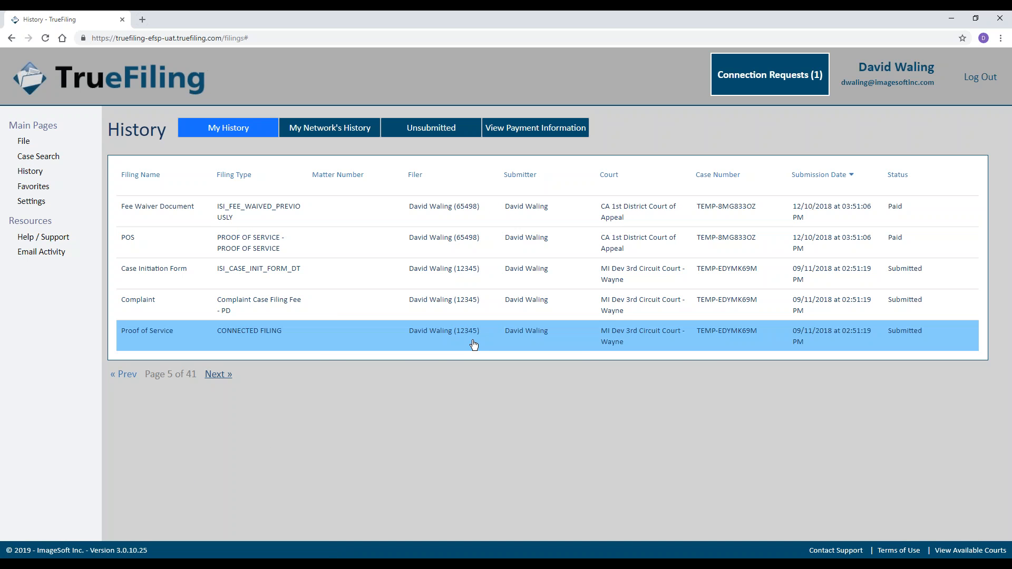
click(351, 318)
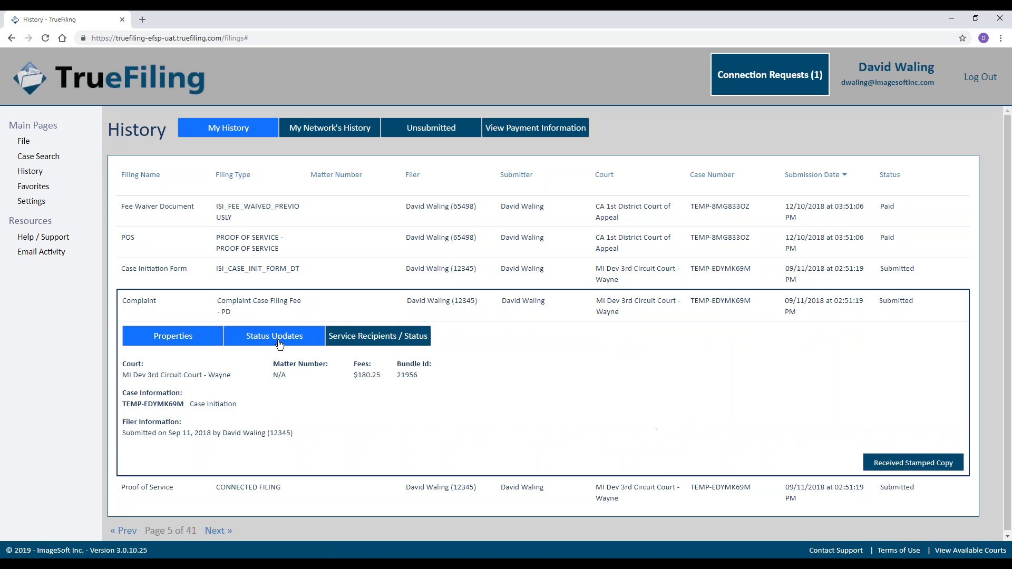
click(364, 344)
click(562, 279)
click(397, 316)
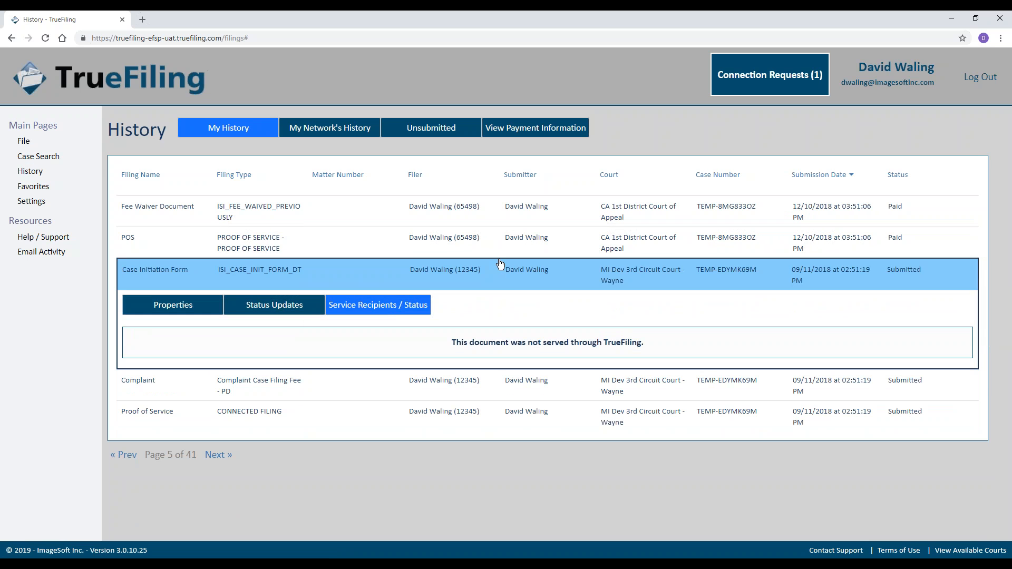
click(495, 241)
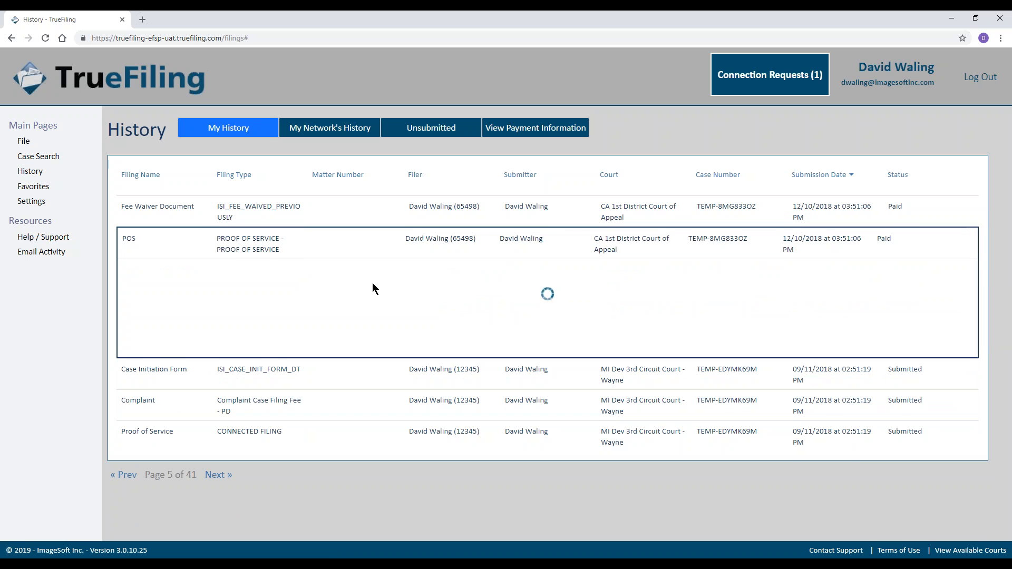
click(378, 274)
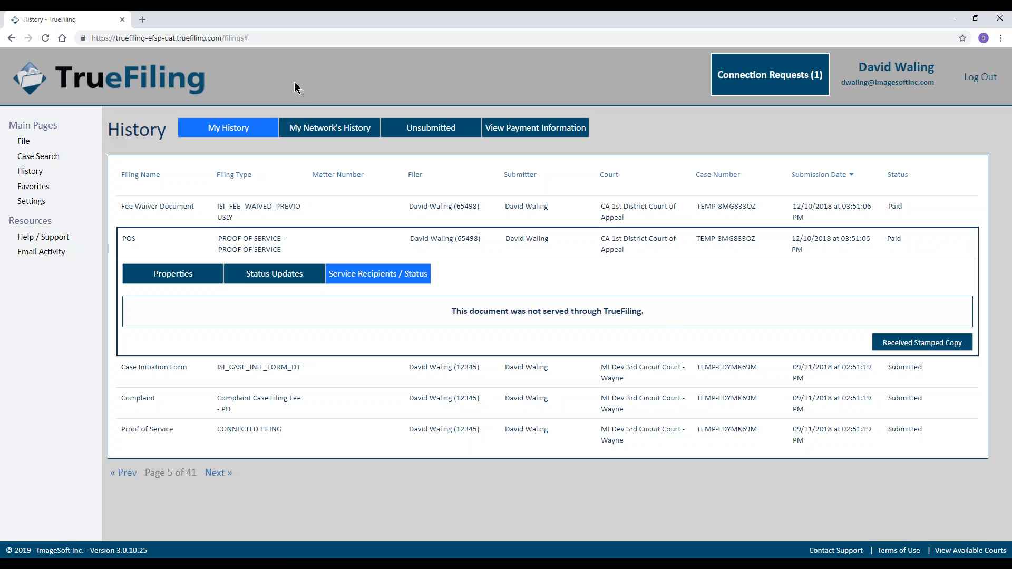
Show My Network's History and review the in-progress Case Initiation Form's status updates before collapsing it.
click(315, 130)
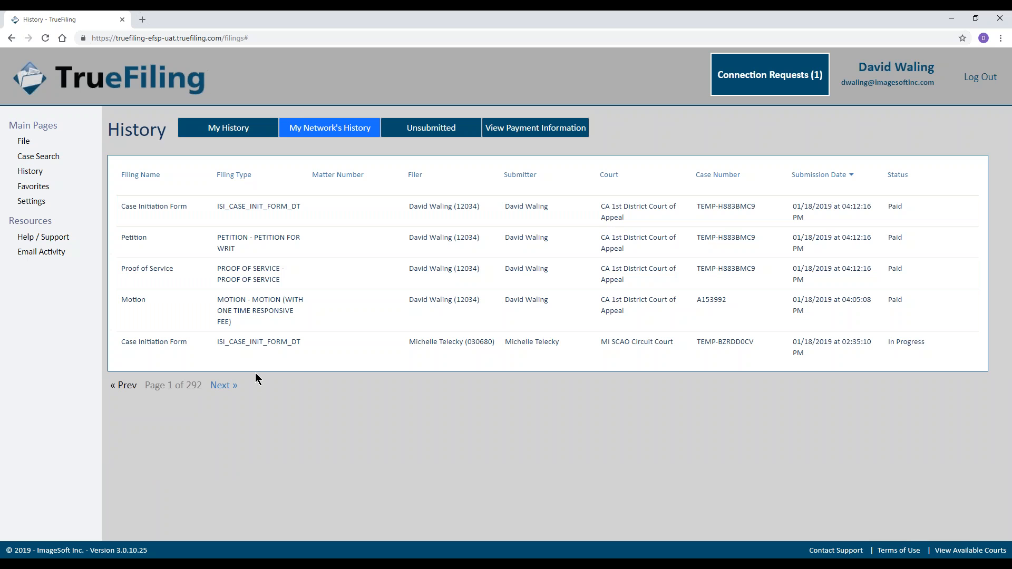
click(508, 352)
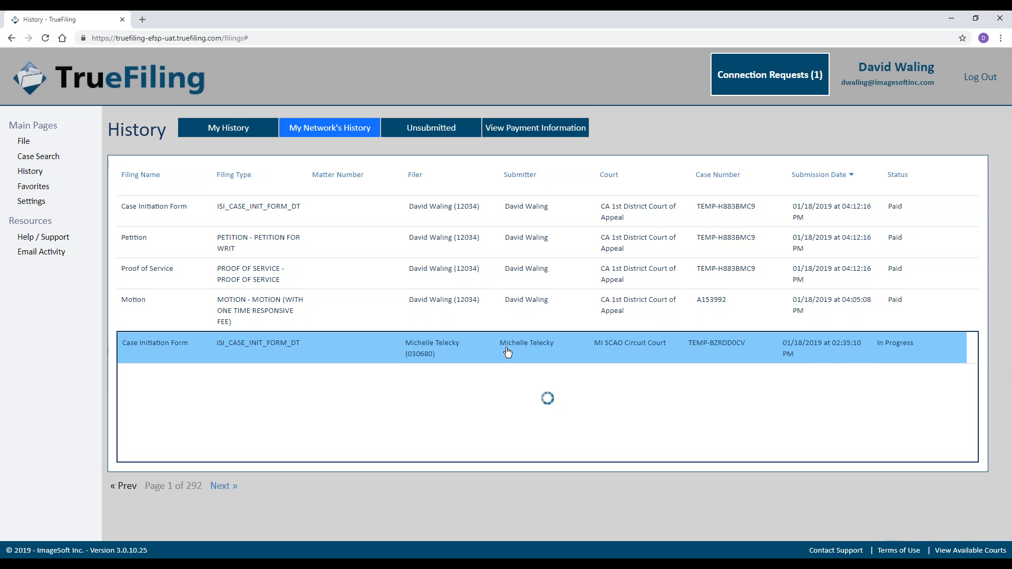
click(252, 385)
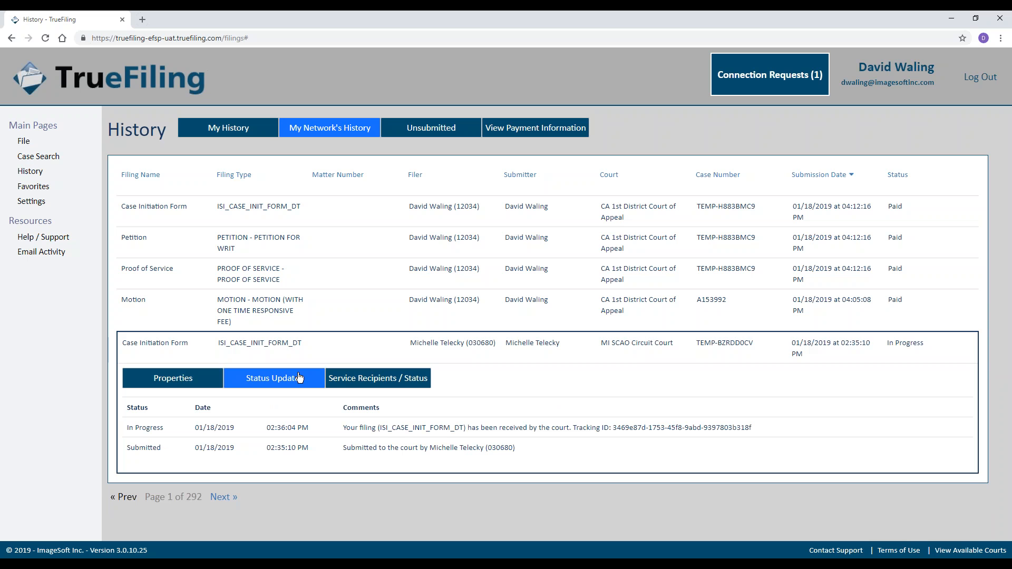
click(287, 359)
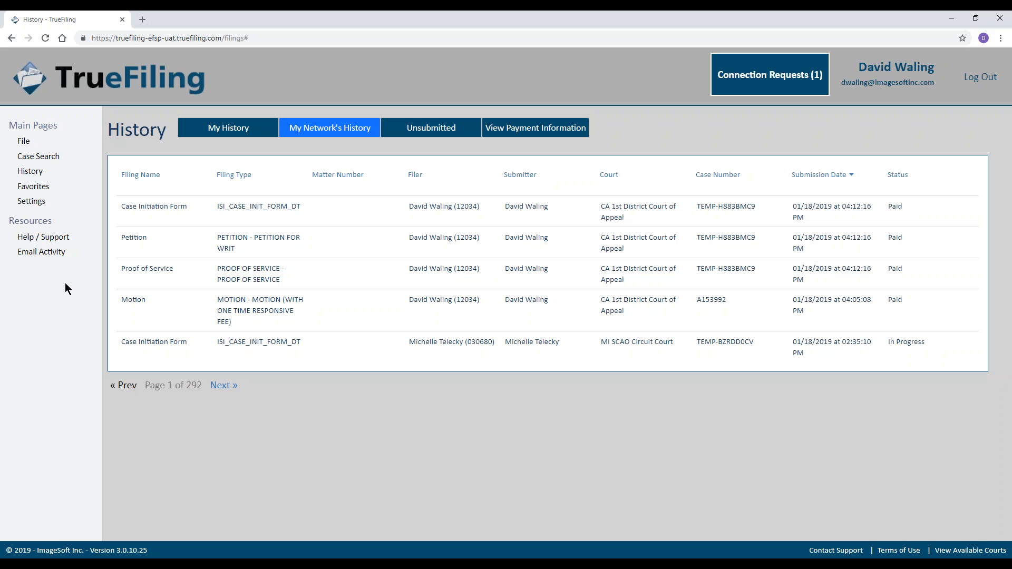
Open Help / Support and expand TrueFiling Help Topics in the Contents pane.
click(50, 238)
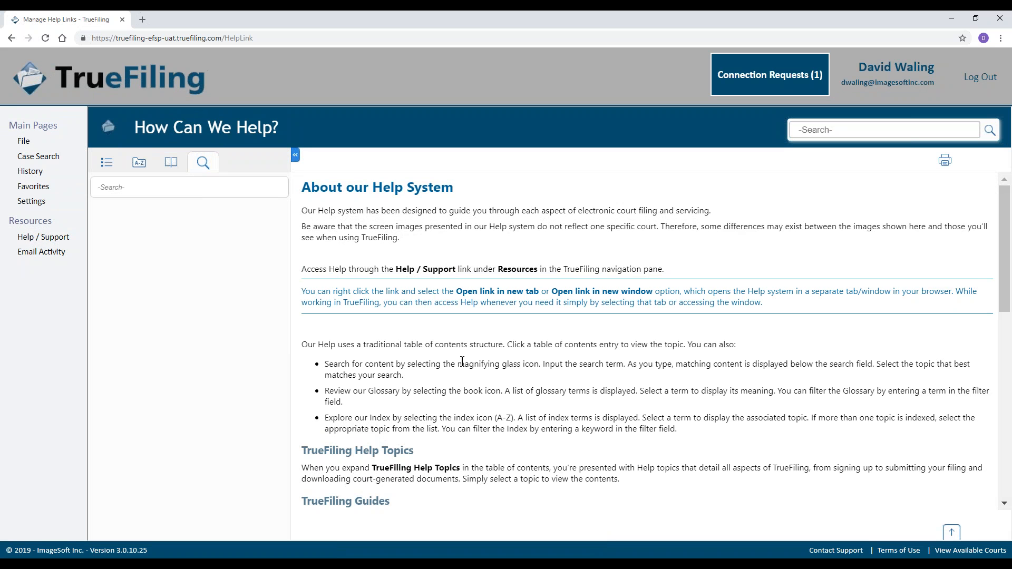
click(108, 163)
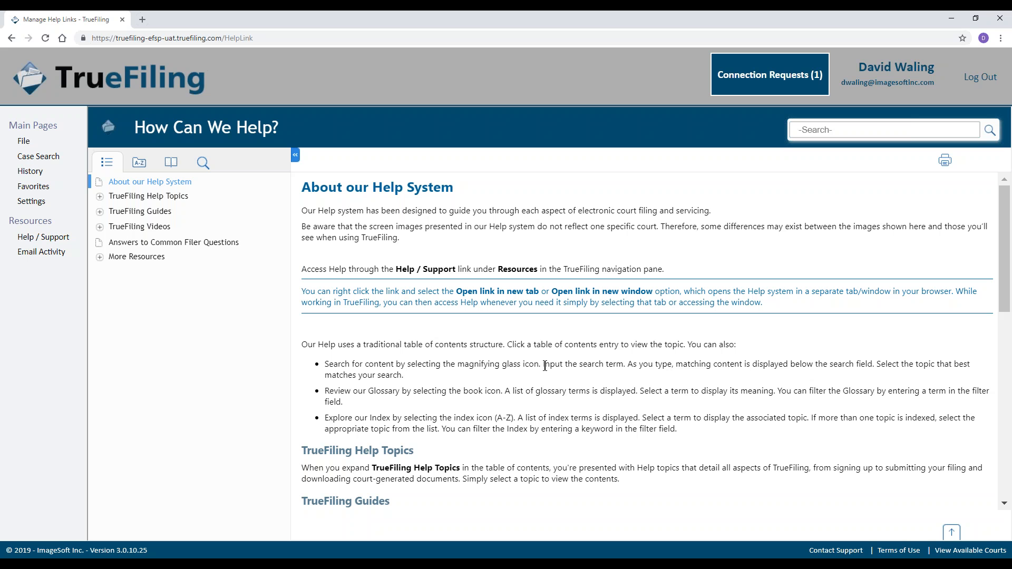
click(100, 196)
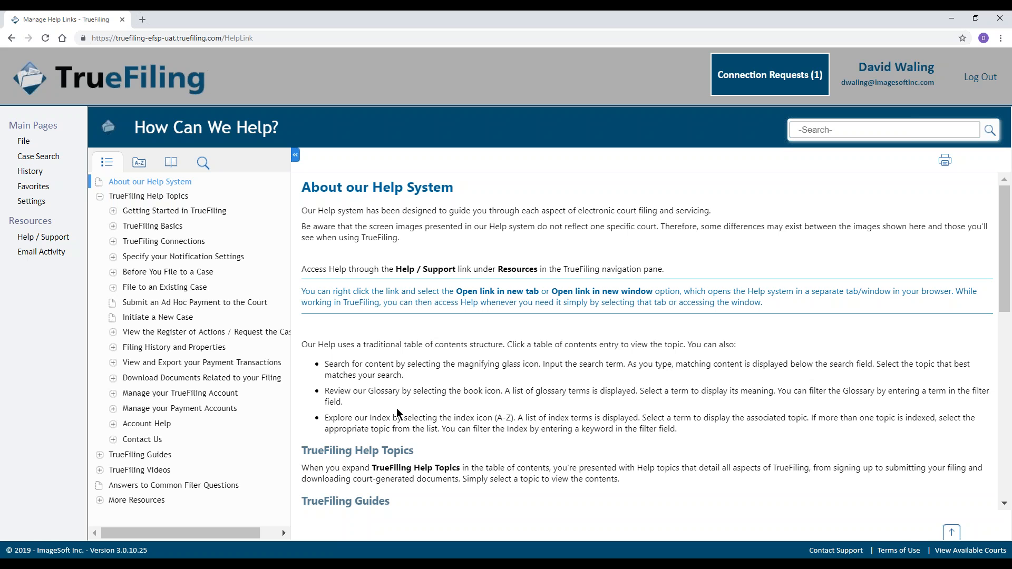
Search the help for 'ver' (Verified) and read the Verified and Standard Case Contacts article.
click(831, 131)
text(ver)
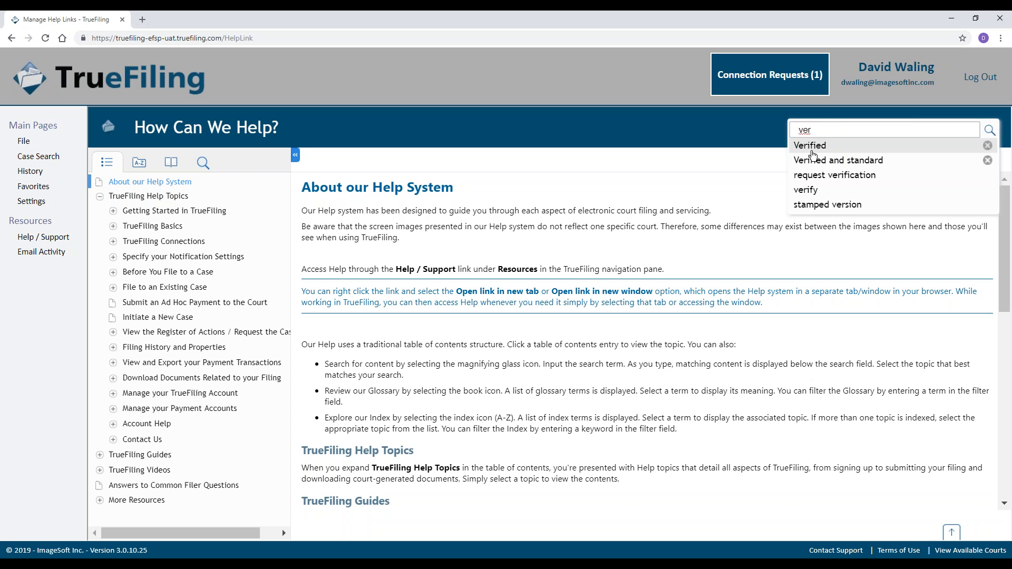
click(816, 153)
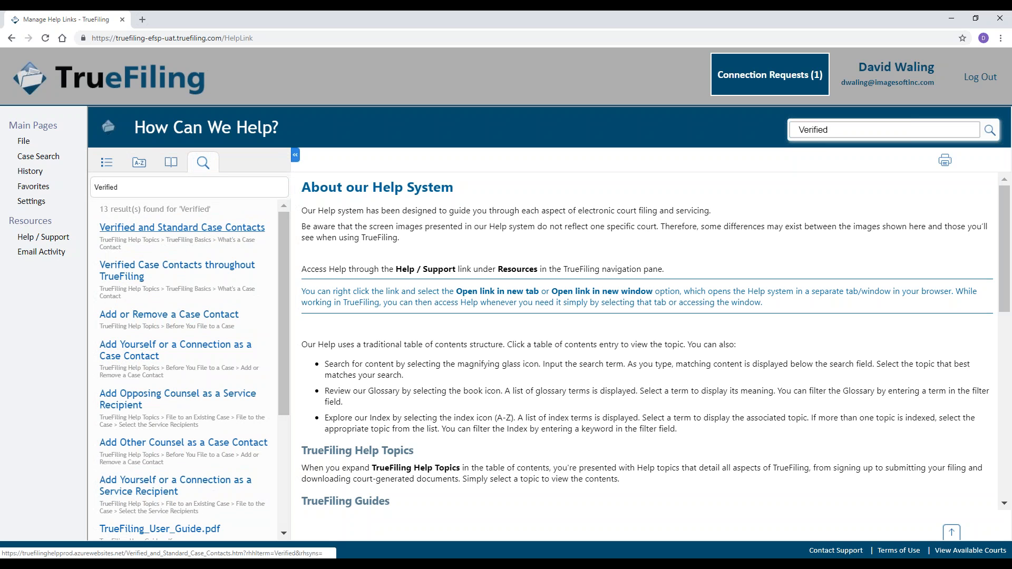
click(229, 229)
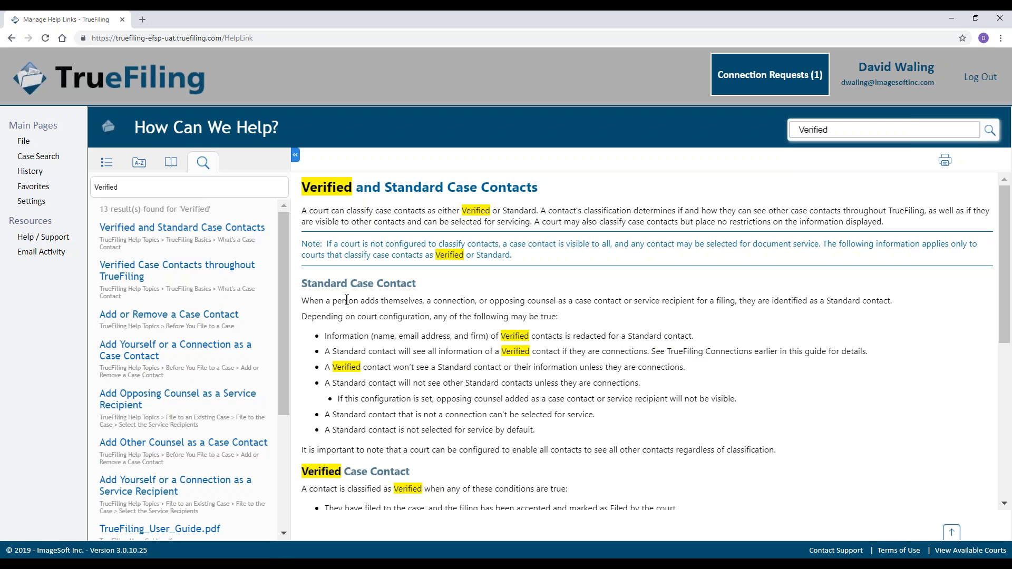
scroll(347, 300, down, 5)
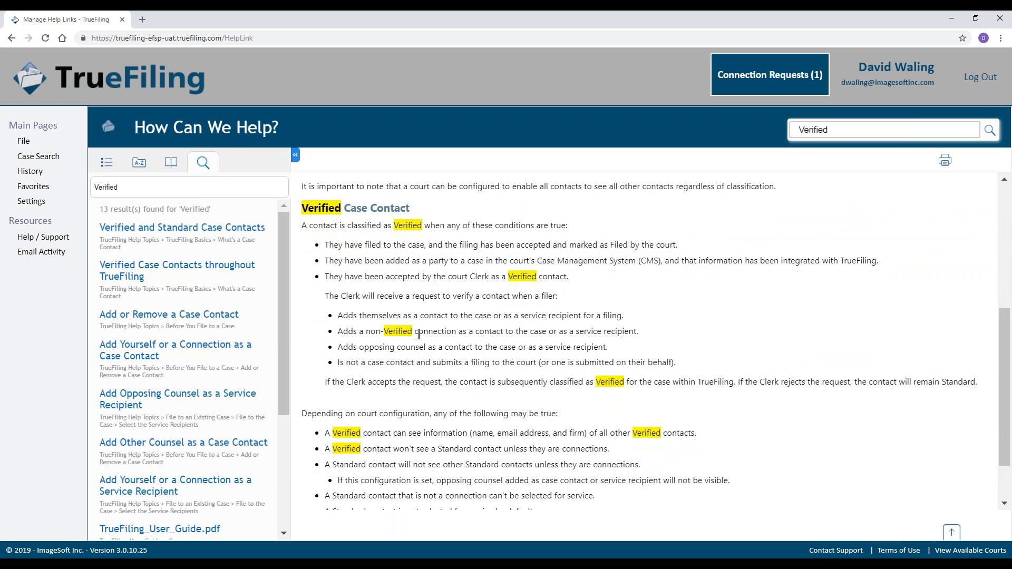
scroll(420, 335, down, 2)
scroll(429, 410, up, 1)
scroll(430, 409, up, 5)
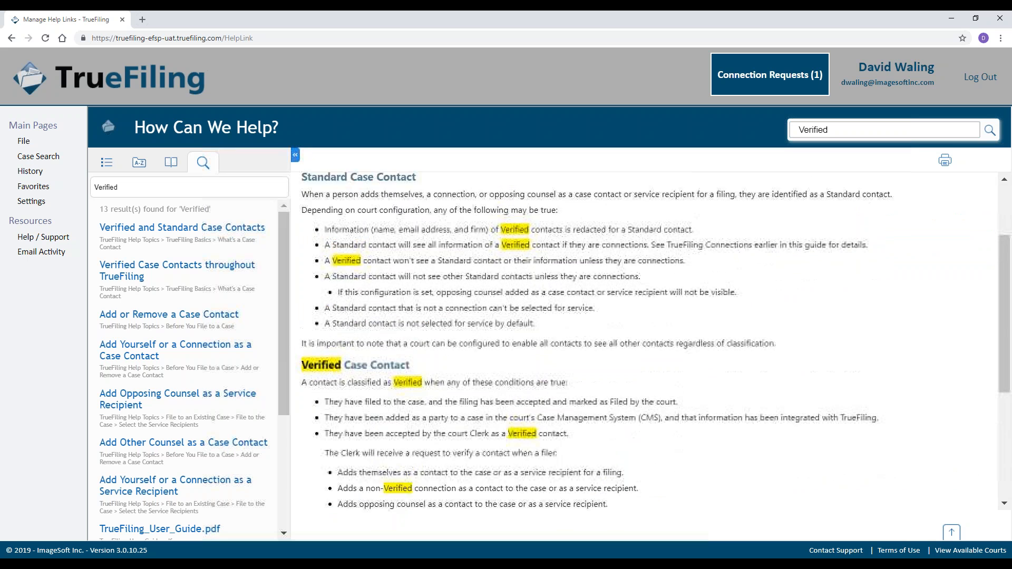
double_click(833, 127)
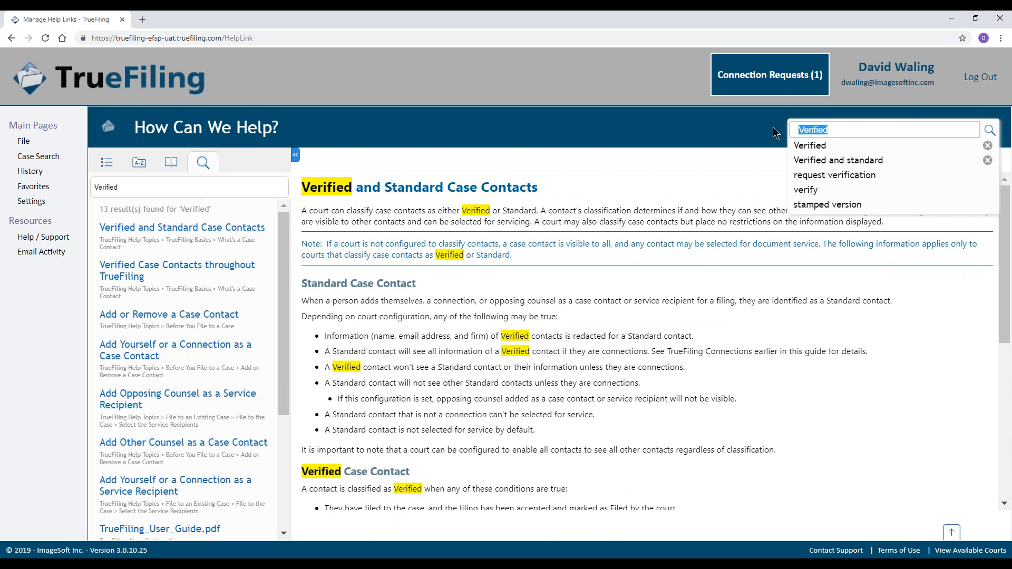
Search the help for 'con' (Connections) and open the TrueFiling Connections article.
text(con)
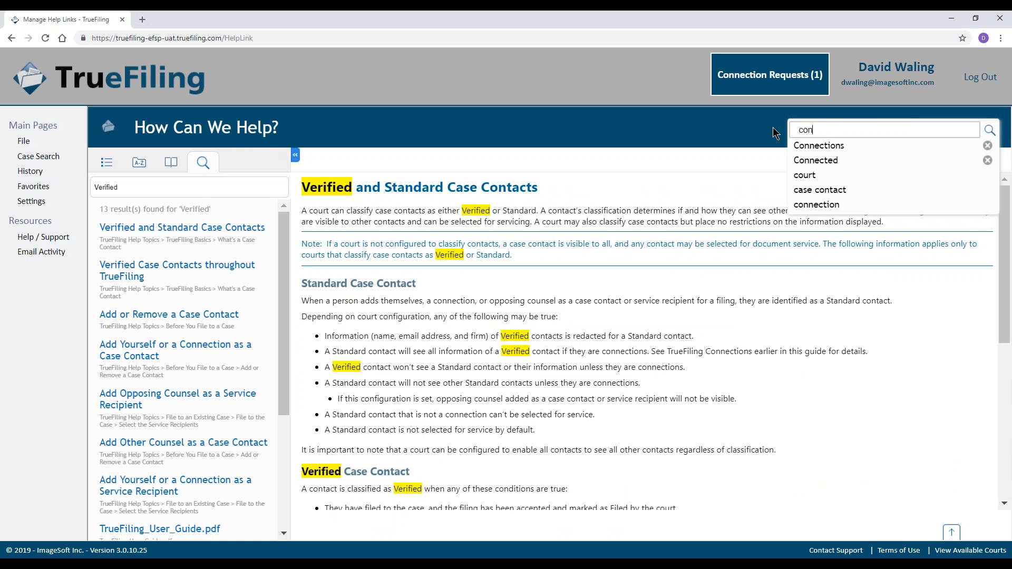
click(835, 147)
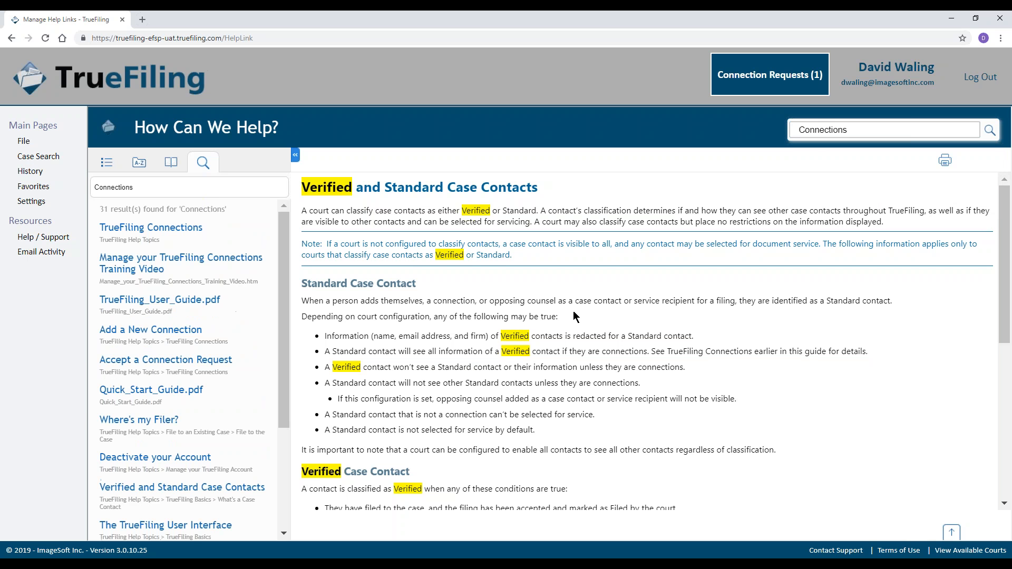
click(169, 231)
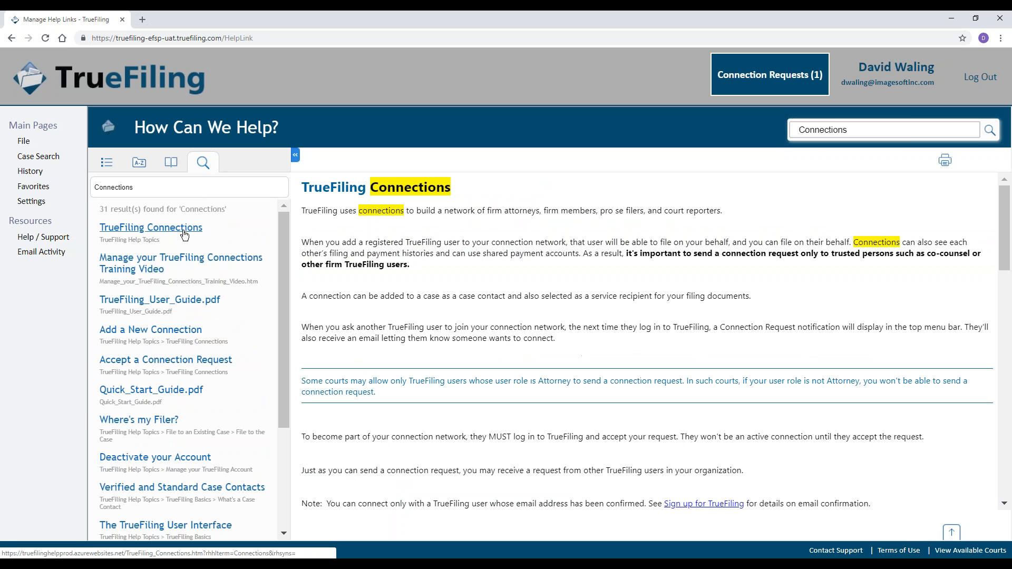
Read through the article, magnify the page to 150%, and bring up Contact Support.
scroll(471, 272, down, 6)
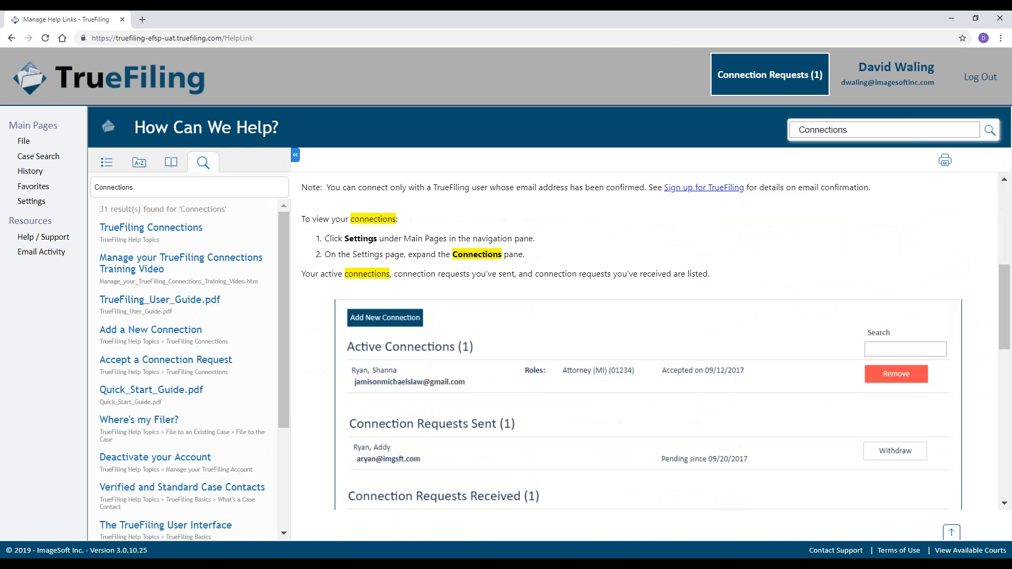
scroll(476, 312, down, 6)
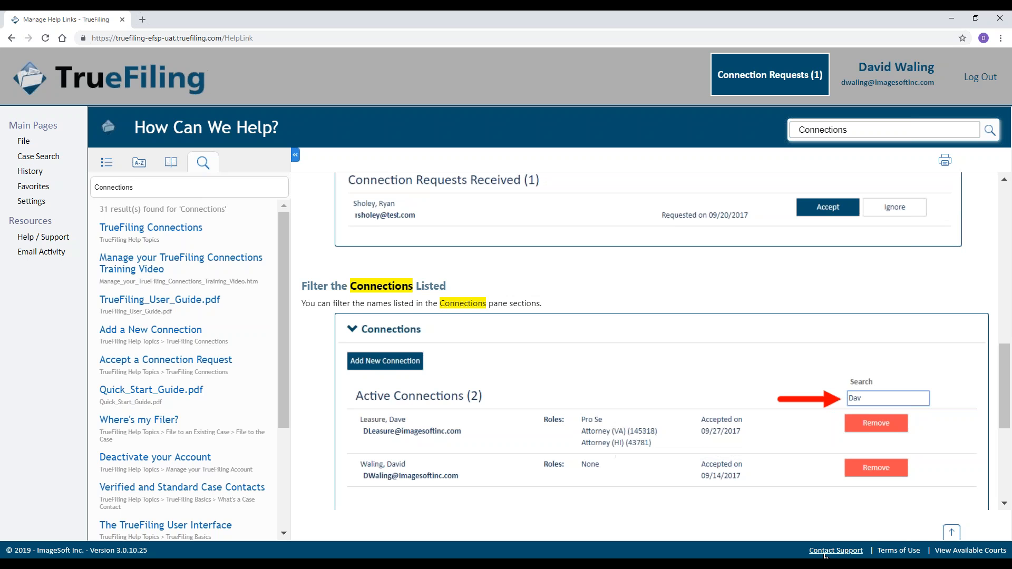
key(ctrl+plus)
key(ctrl+plus)
key(ctrl+plus)
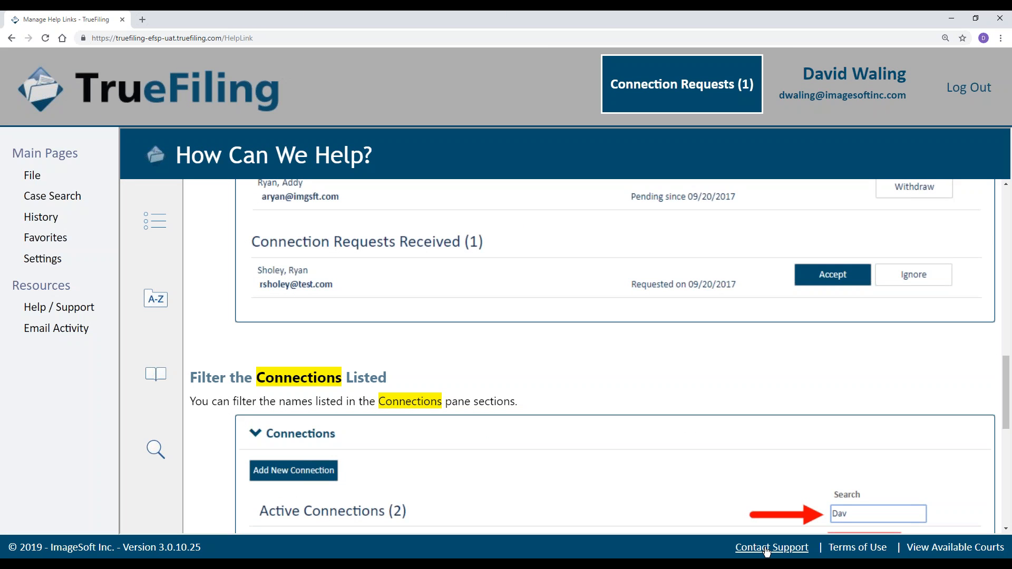
click(767, 550)
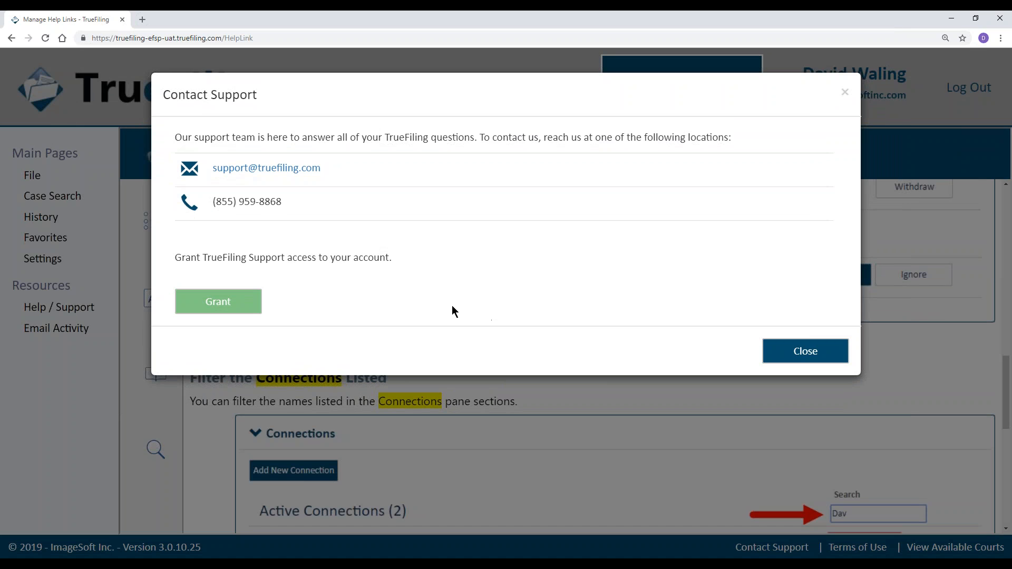